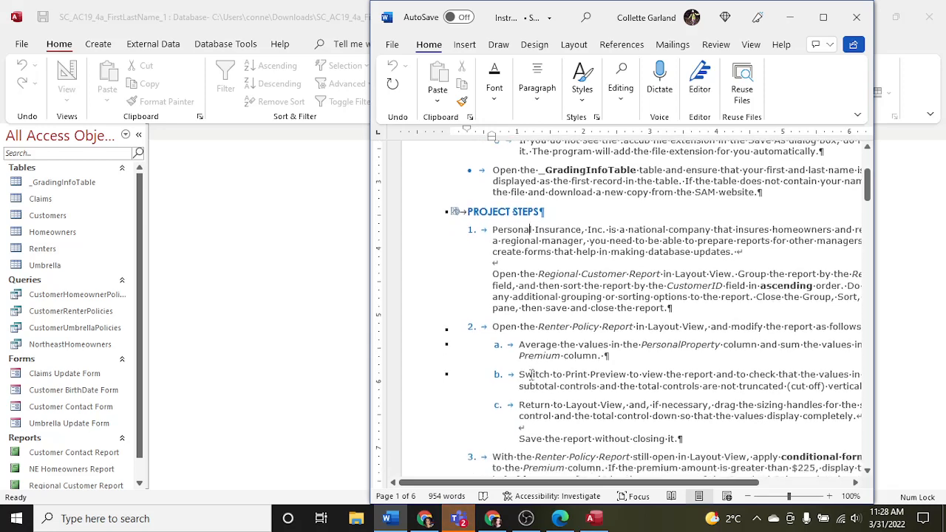
Zoom the Word instructions out to 90% so the full width of the project steps can be read
left_click(746, 496)
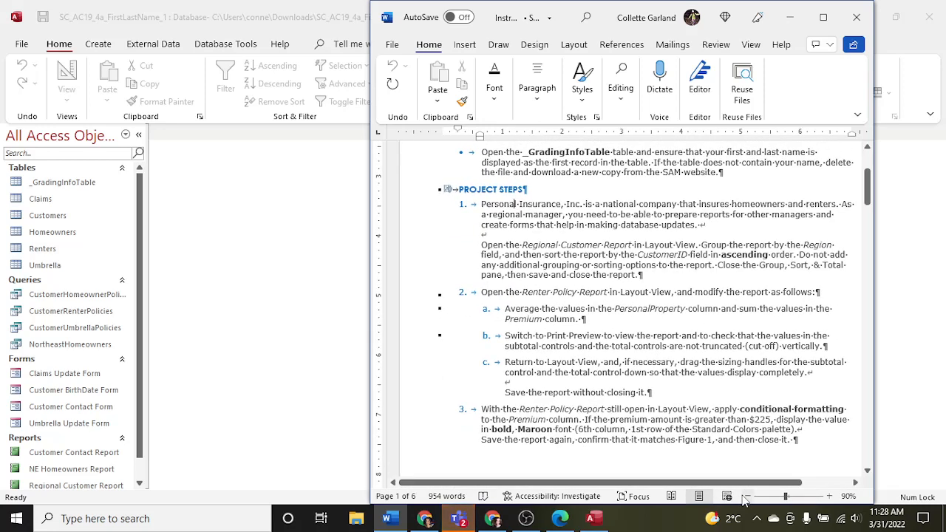
left_click_drag(722, 481, 749, 484)
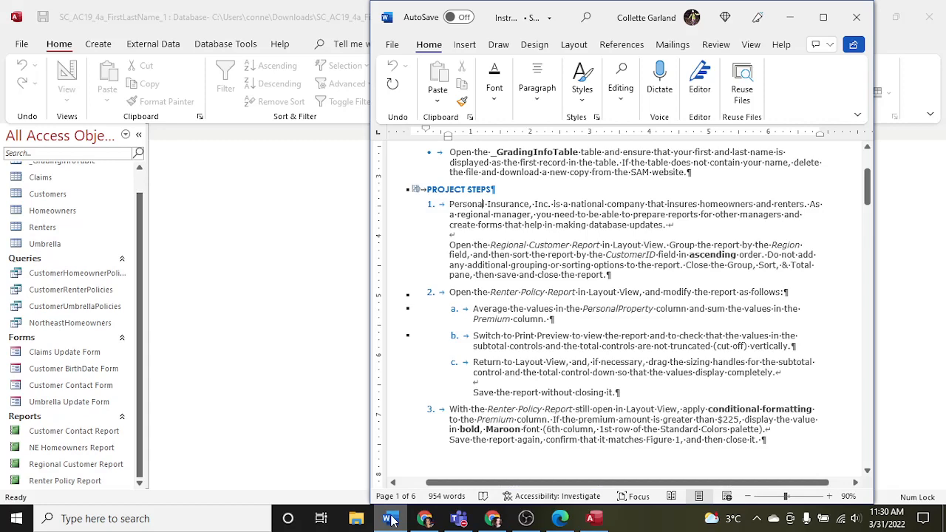
key("F1")
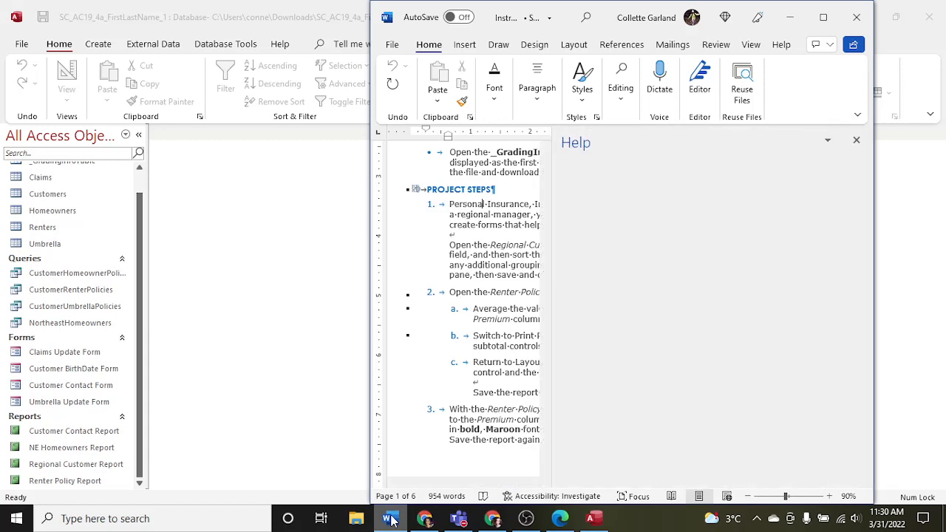
left_click(858, 141)
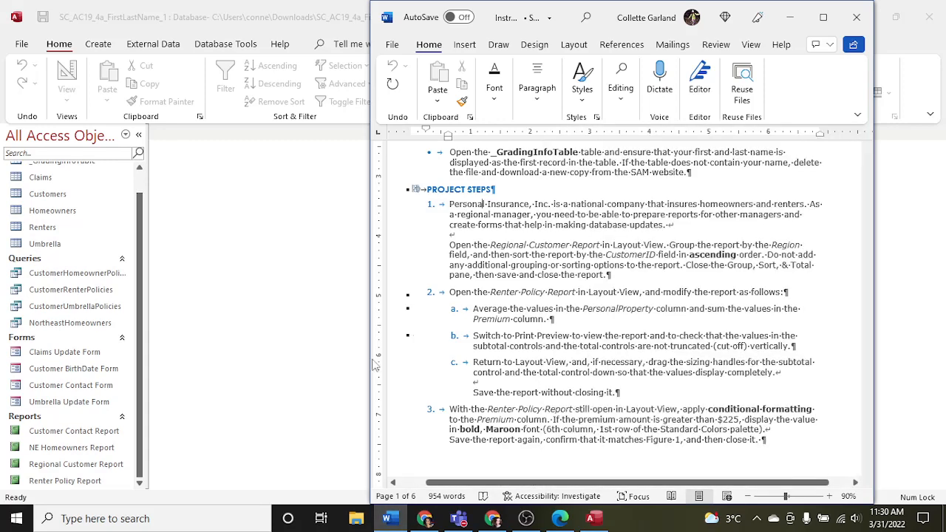
Switch to the Access database and open the Regional Customer Report in Layout View
left_click(76, 467)
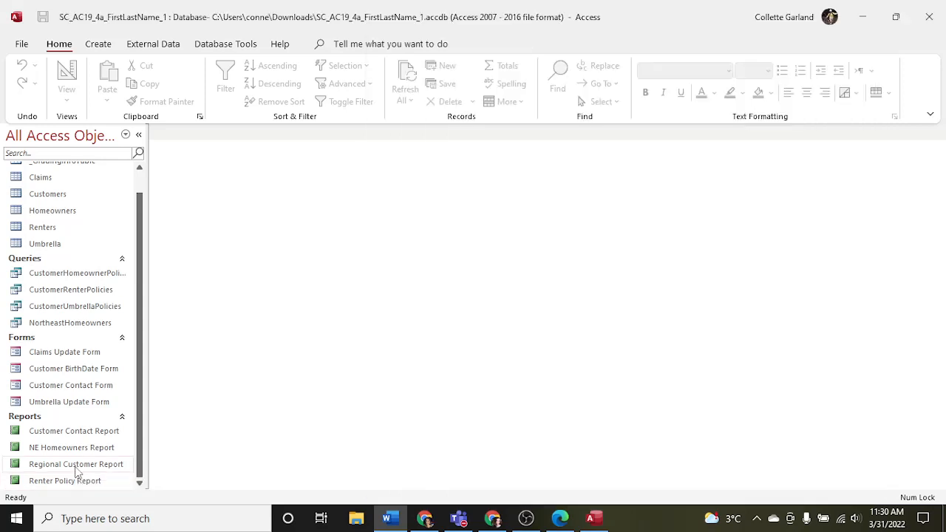
right_click(76, 471)
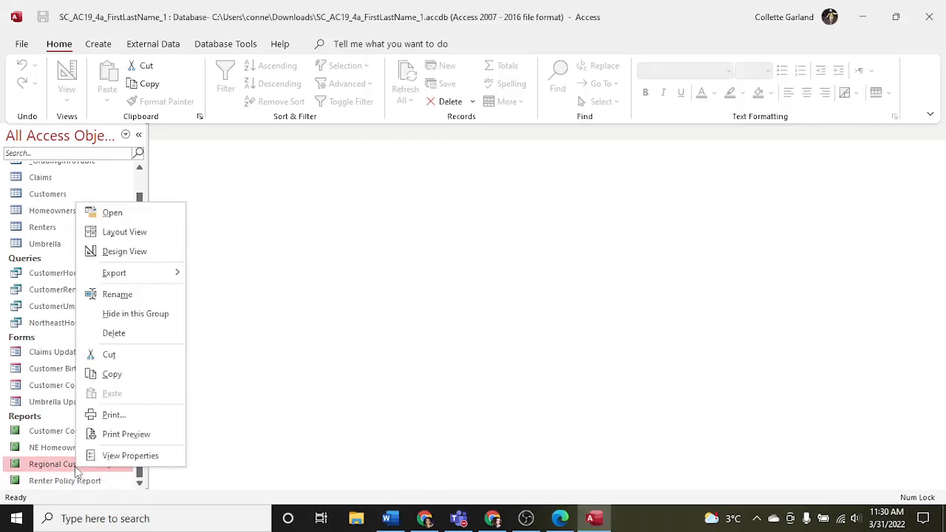
left_click(149, 232)
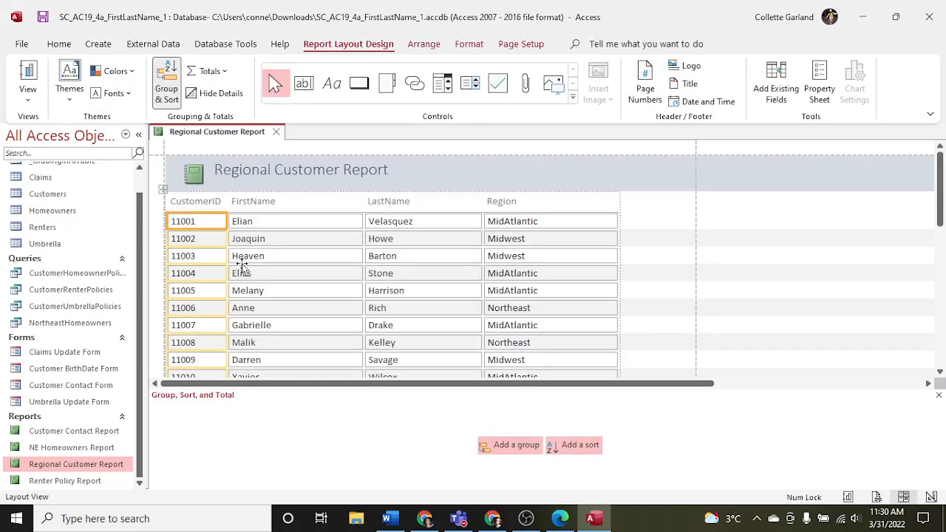
Group the Regional Customer Report by the Region field, as the Word instructions require
left_click(403, 521)
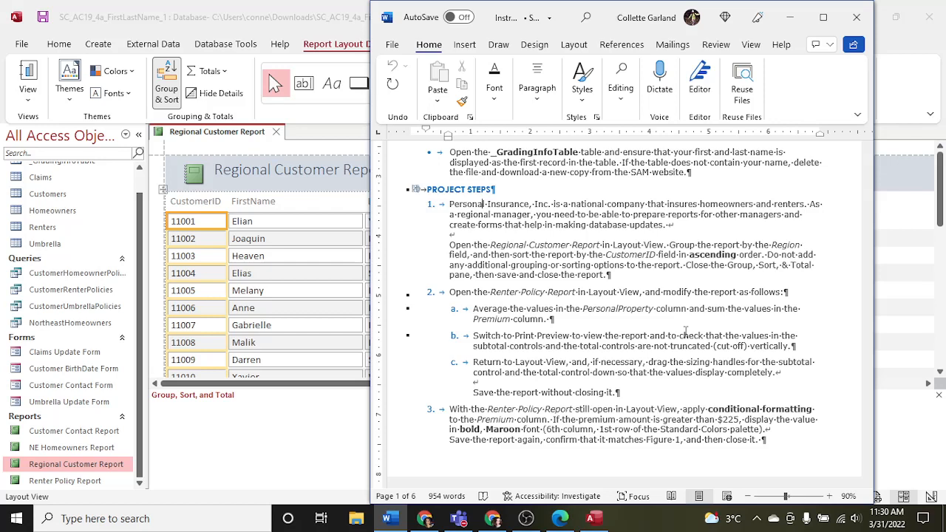
left_click(360, 392)
left_click(529, 451)
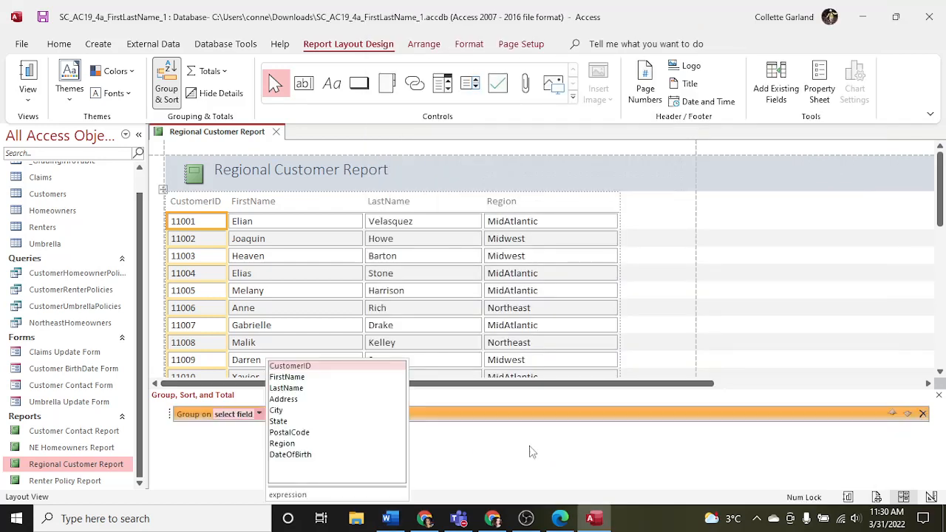
left_click(296, 452)
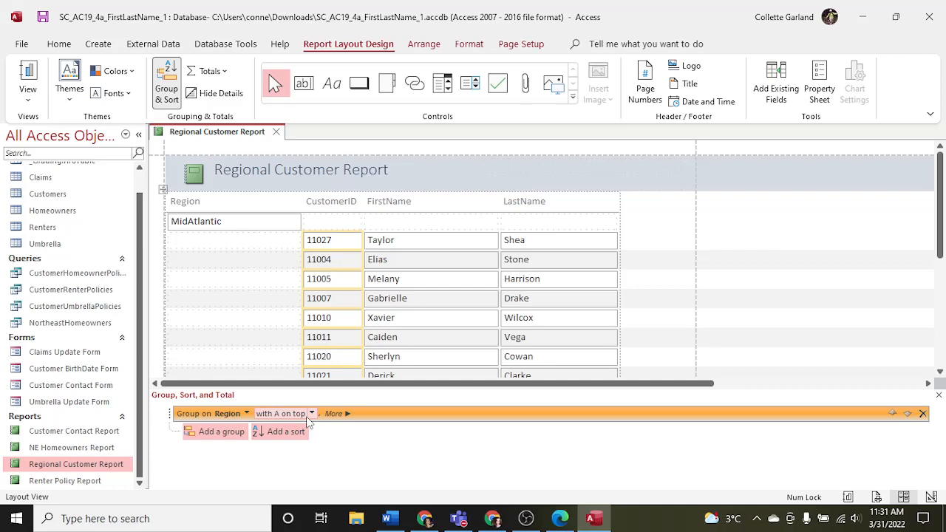
Add an ascending sort on CustomerID within the Region group and check it against the Word instructions
left_click(297, 432)
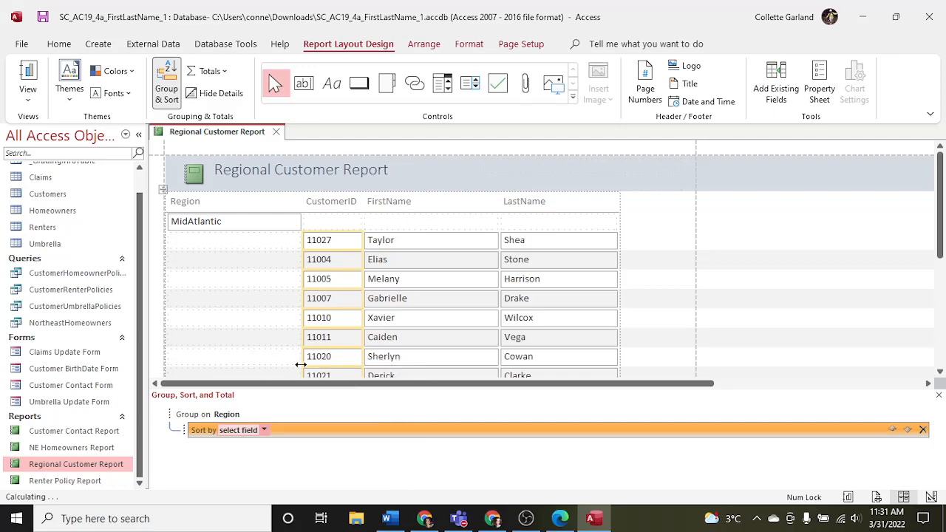
left_click(303, 367)
left_click(390, 518)
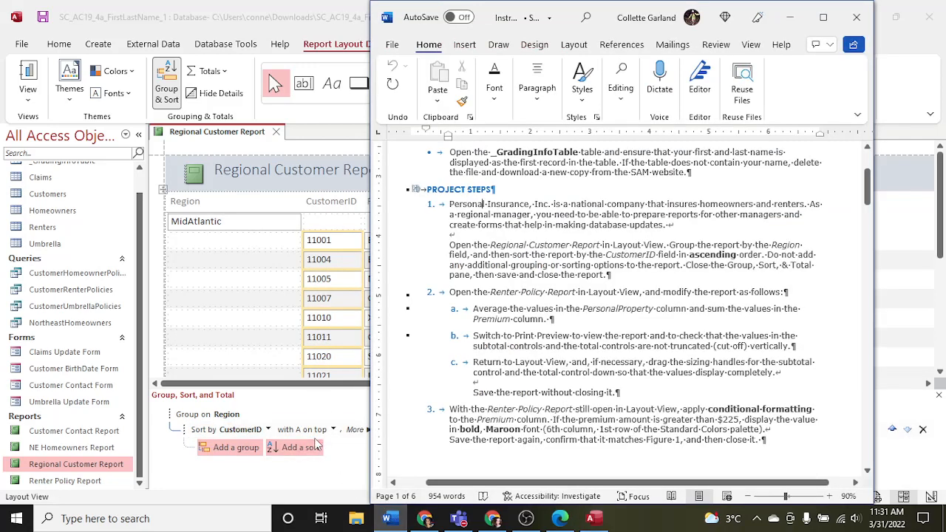
left_click(344, 446)
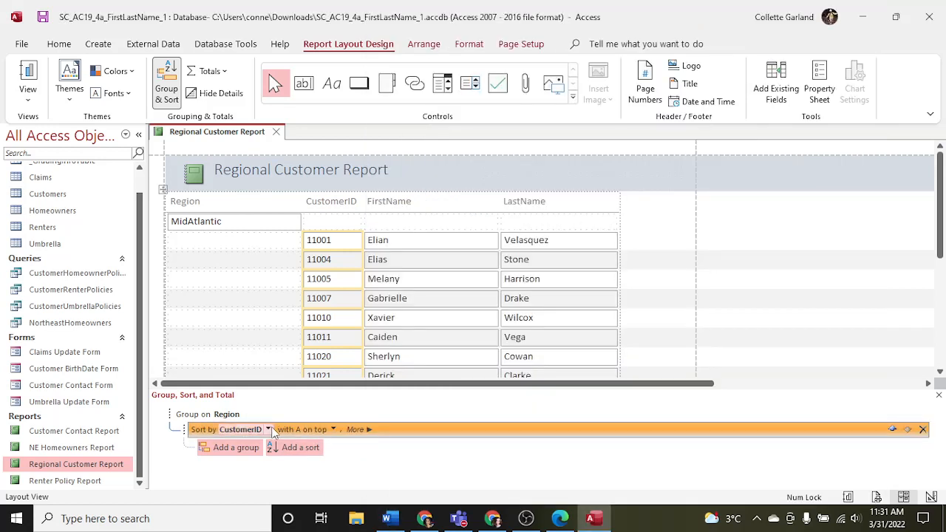
left_click(389, 520)
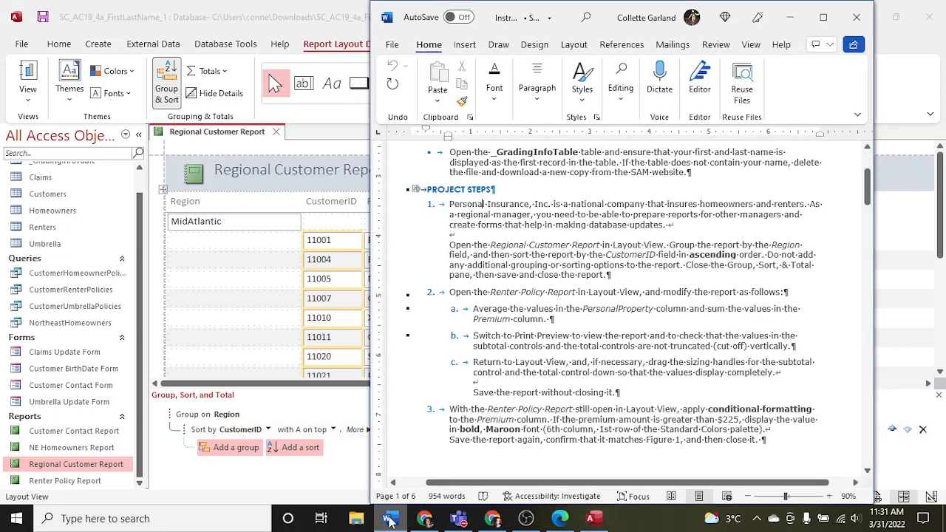
left_click(390, 519)
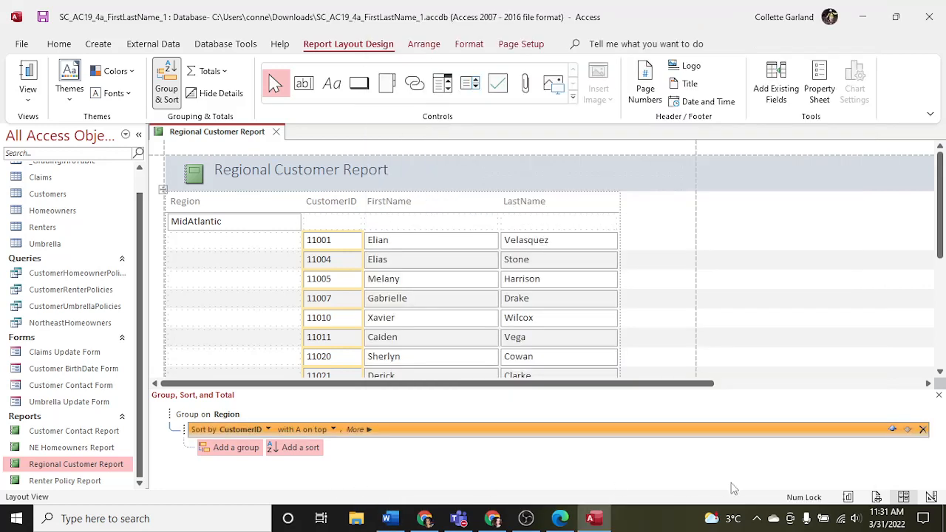
Hide the Group, Sort, and Total pane, and save and close the Regional Customer Report
left_click(939, 395)
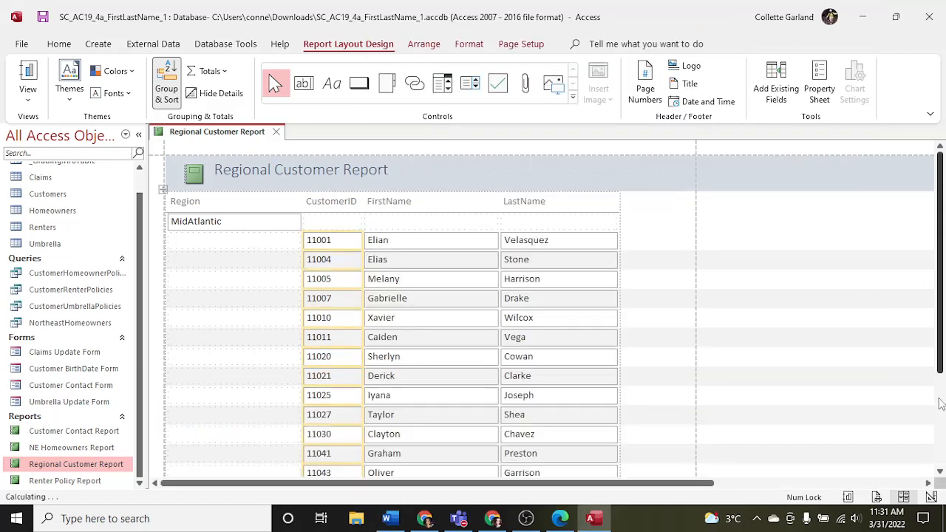
right_click(240, 137)
left_click(272, 144)
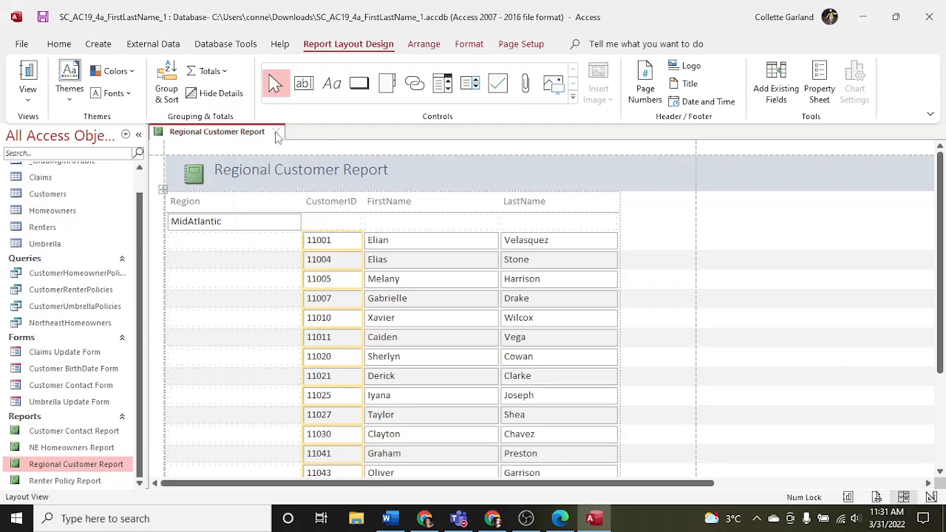
left_click(276, 132)
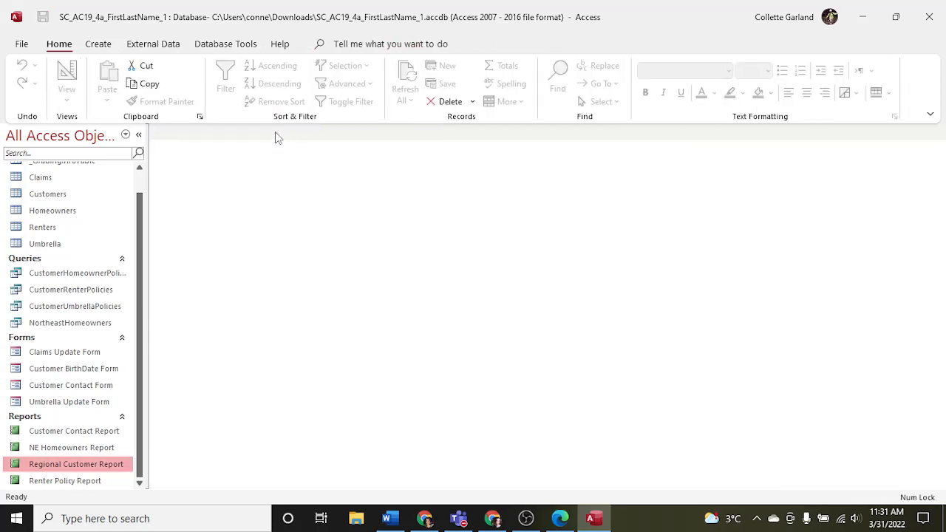
Read the second project step in the Word instructions and open the Renter Policy Report in Layout View in Access
left_click(386, 518)
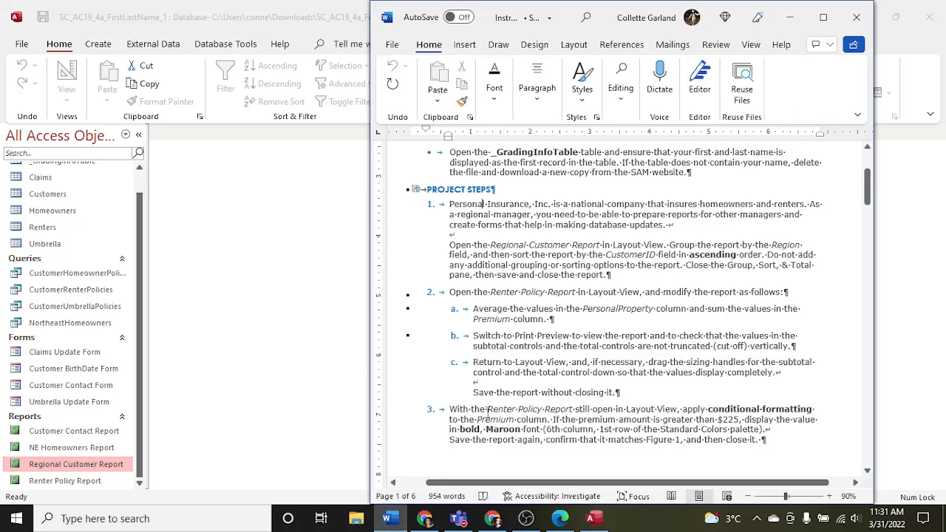
left_click(523, 378)
scroll(522, 377, "down", 1)
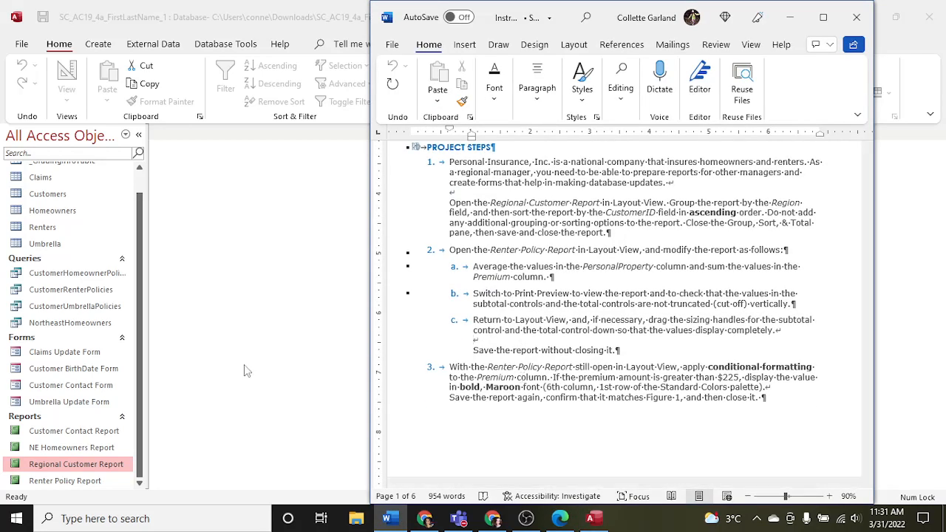
left_click(72, 481)
right_click(72, 482)
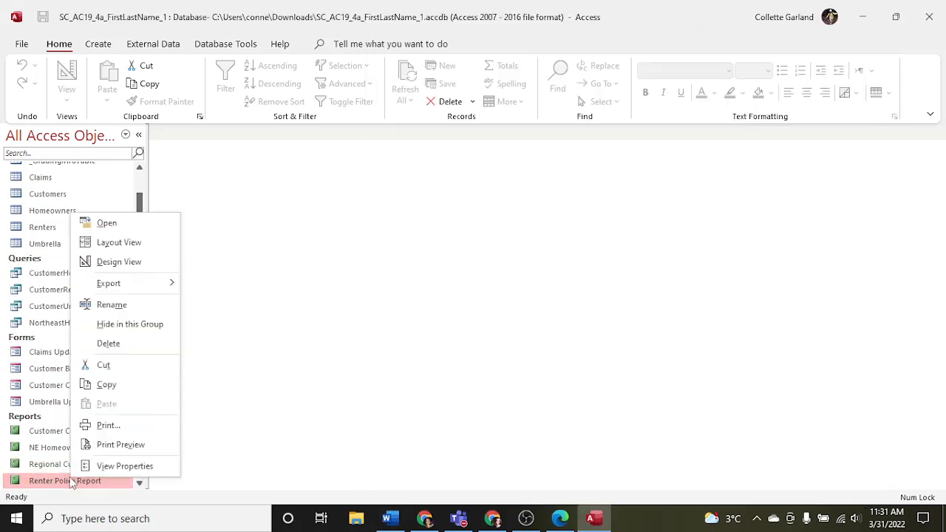
left_click(119, 242)
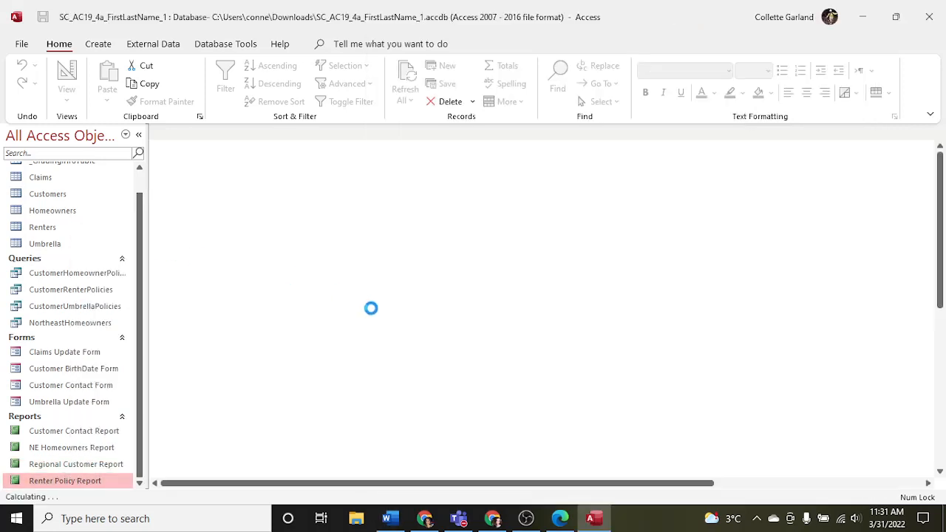
Add an Average total for the PersonalProperty column of the Renter Policy Report
left_click(387, 518)
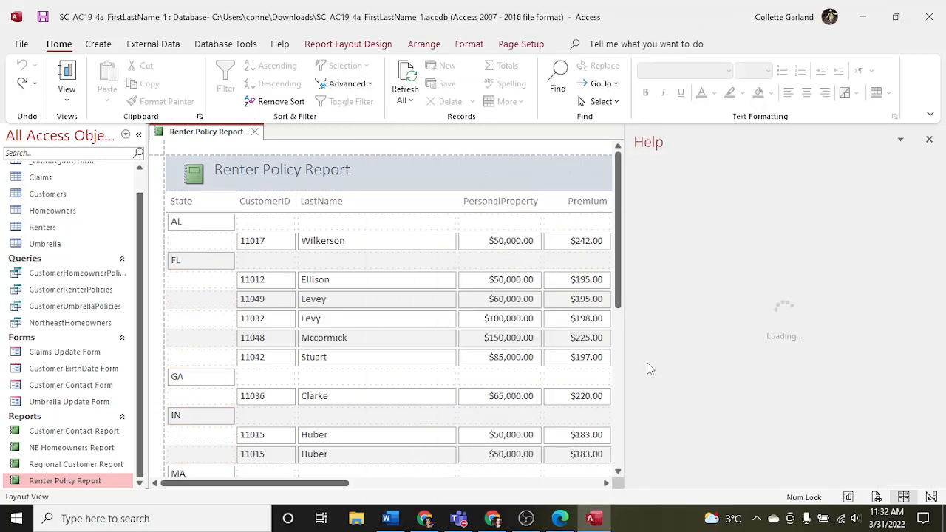
left_click(929, 140)
left_click(527, 207)
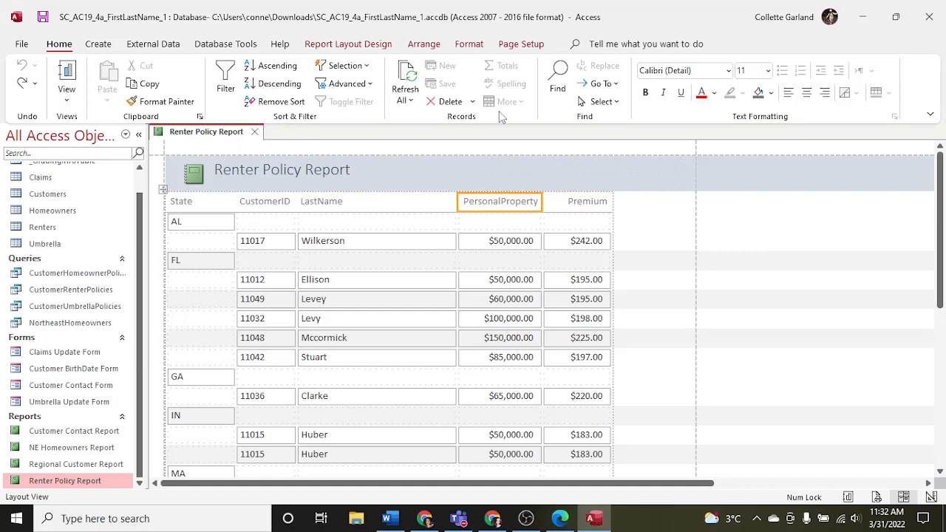
left_click(363, 44)
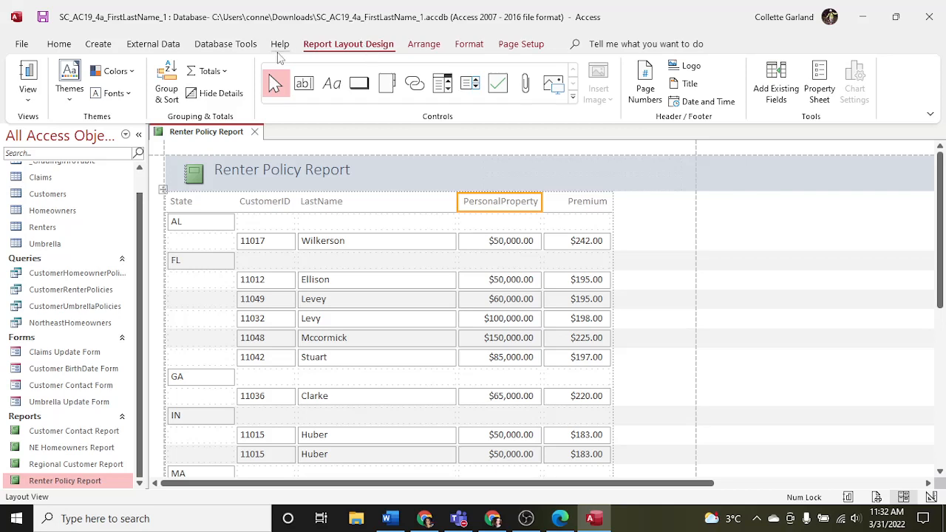
left_click(214, 71)
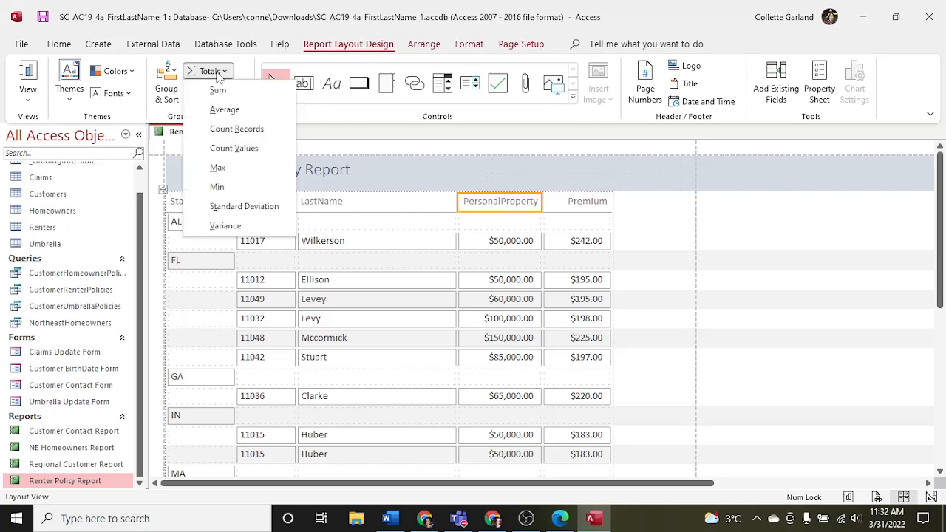
left_click(223, 109)
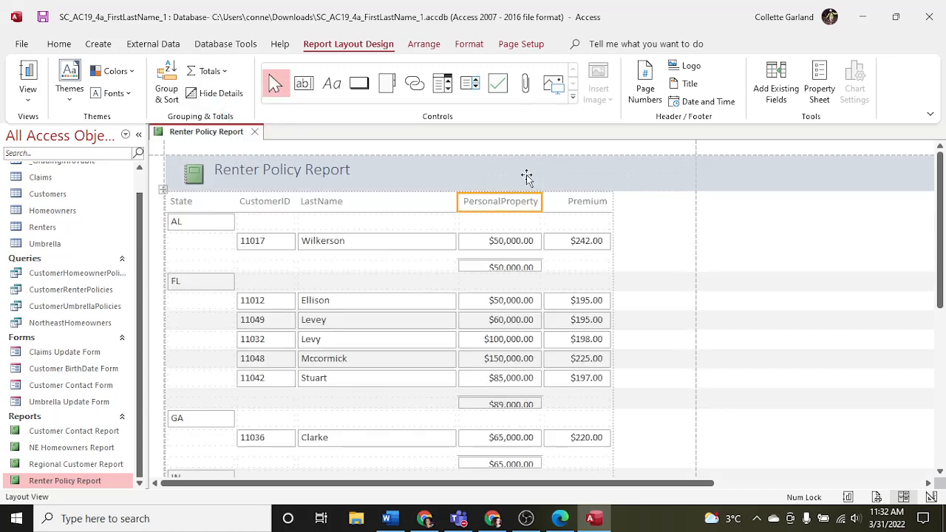
Add a Sum total for the Premium column of the Renter Policy Report
left_click(568, 201)
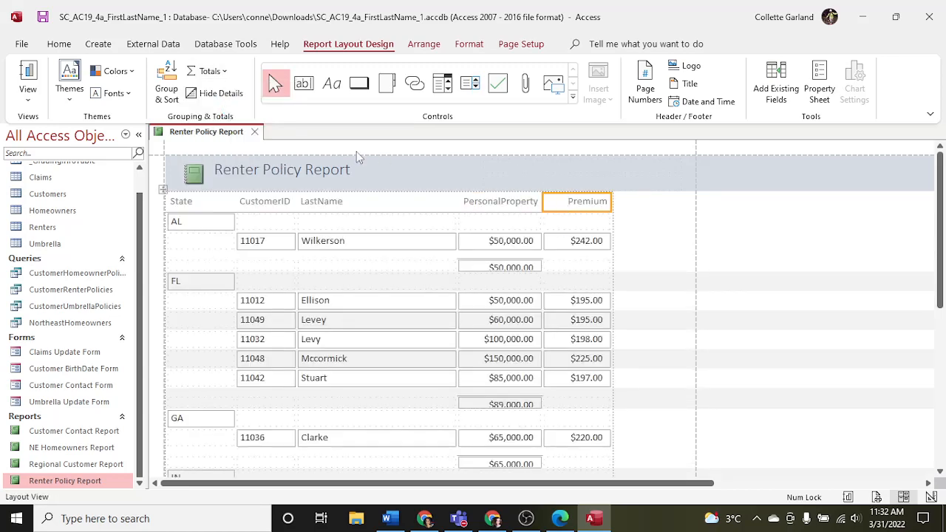
left_click(212, 71)
left_click(220, 90)
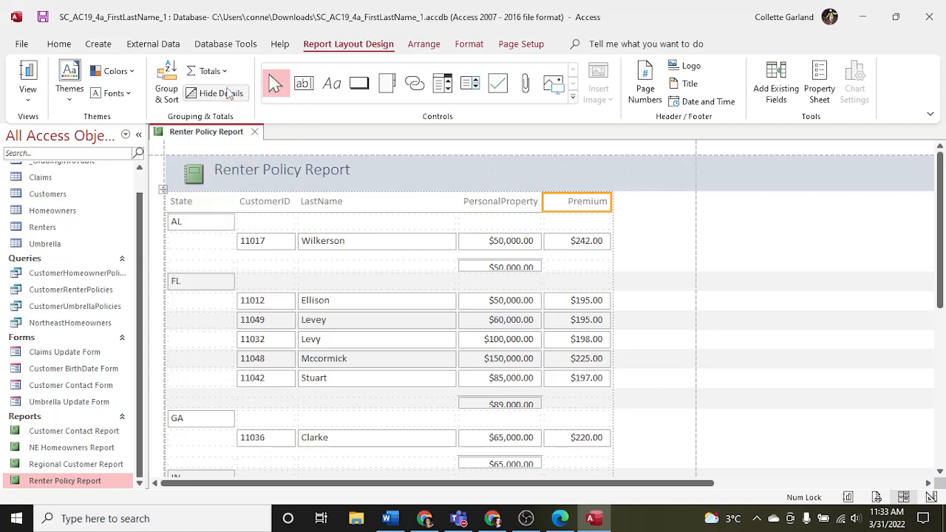
Check the Renter Policy Report in Print Preview for vertically cut-off subtotals, return to Layout View and consult the Word instructions
left_click(389, 518)
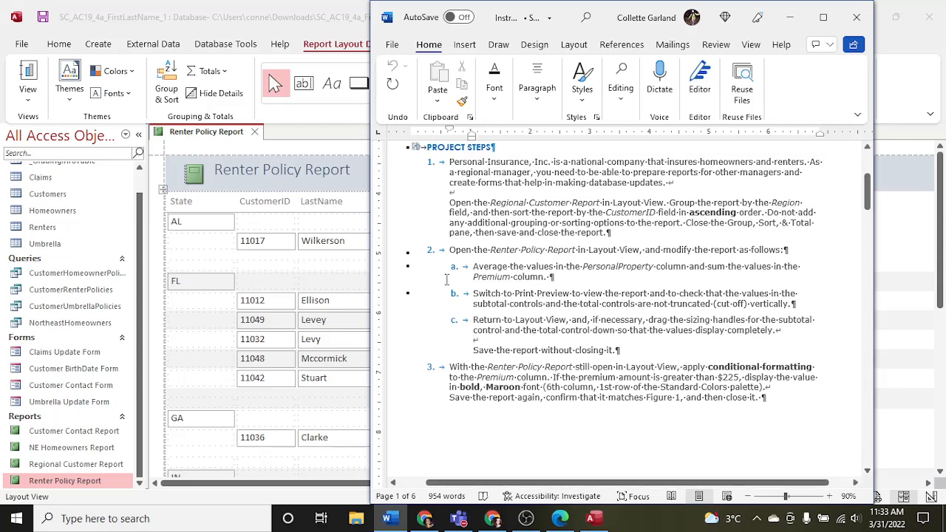
left_click(355, 266)
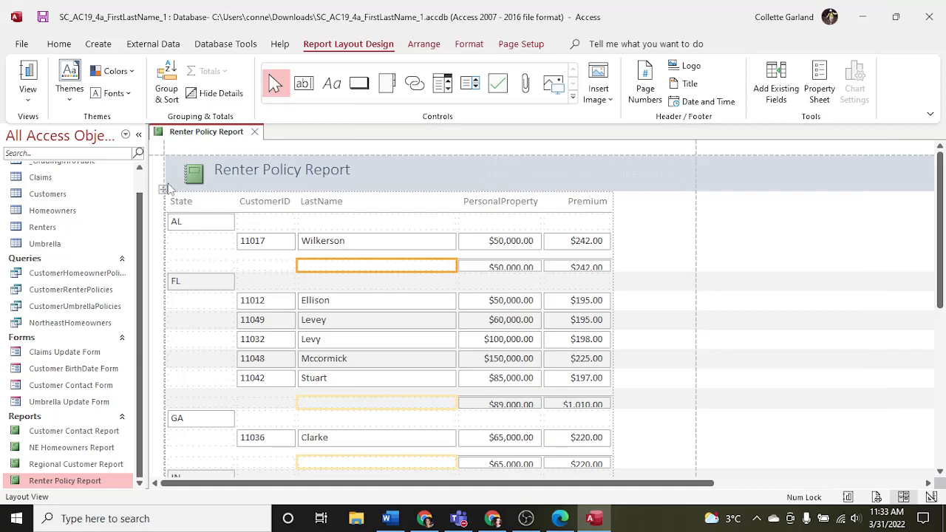
left_click(28, 90)
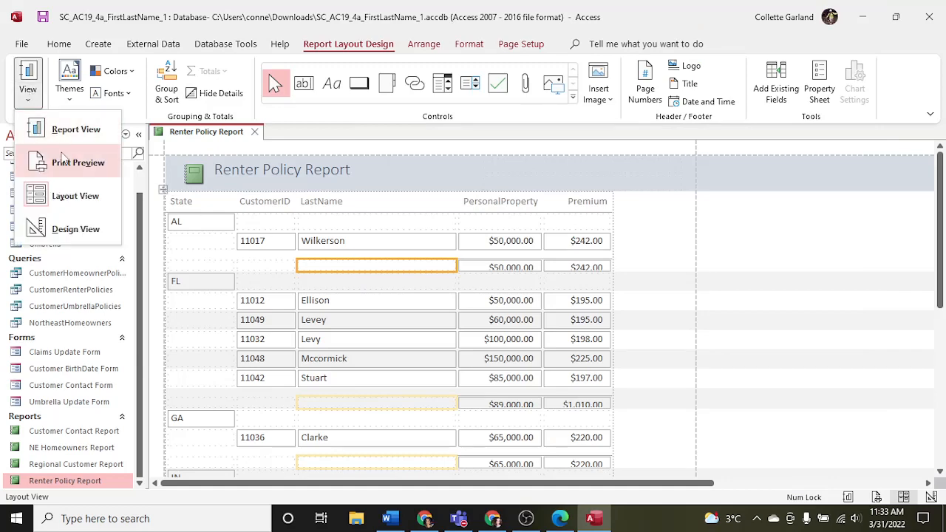
left_click(74, 163)
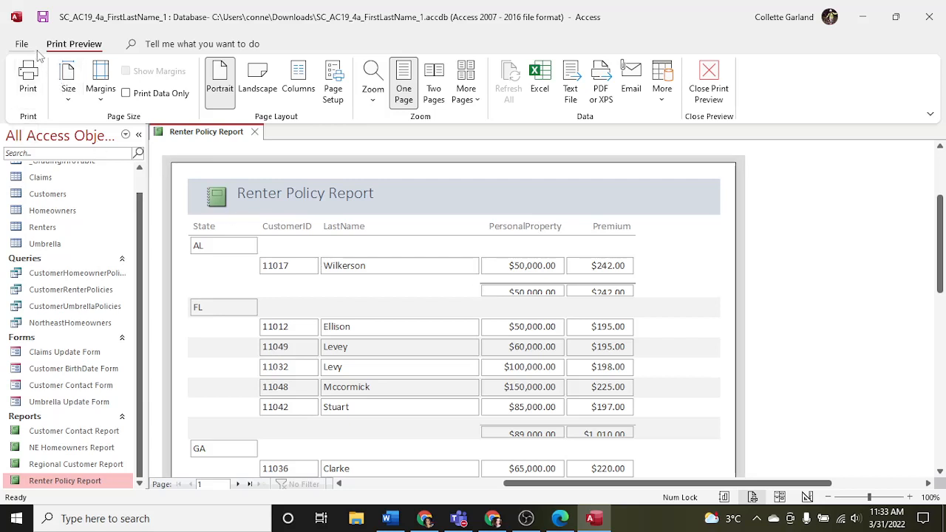
left_click(698, 89)
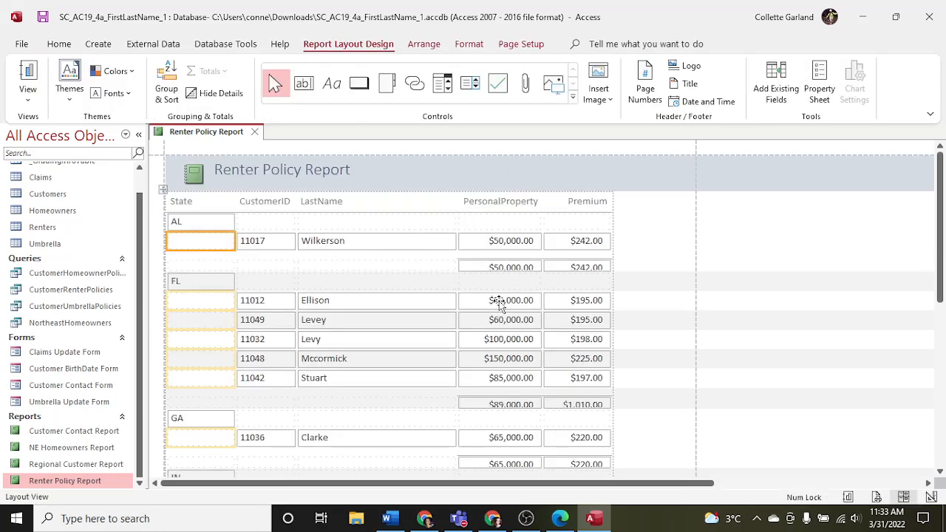
left_click(391, 520)
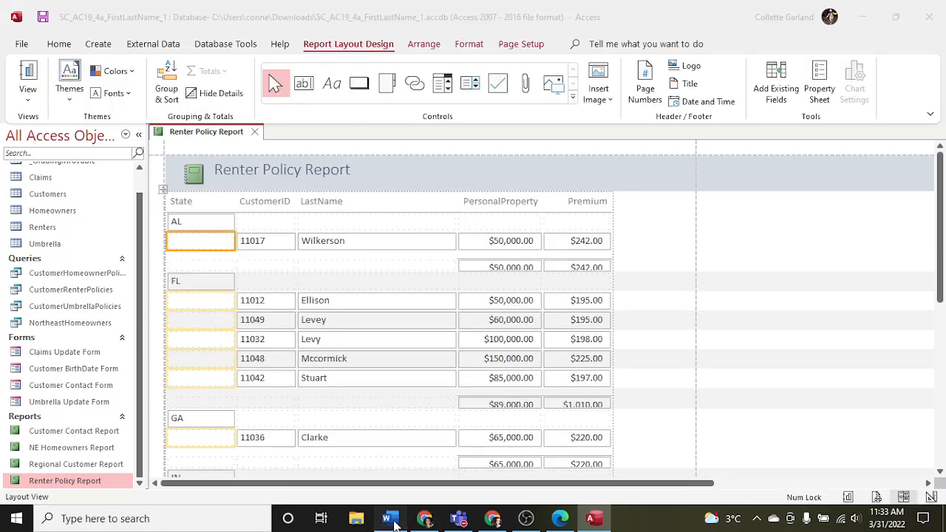
Increase the height of the PersonalProperty and Premium subtotal controls in the Renter Policy Report so their values display completely
left_click(390, 519)
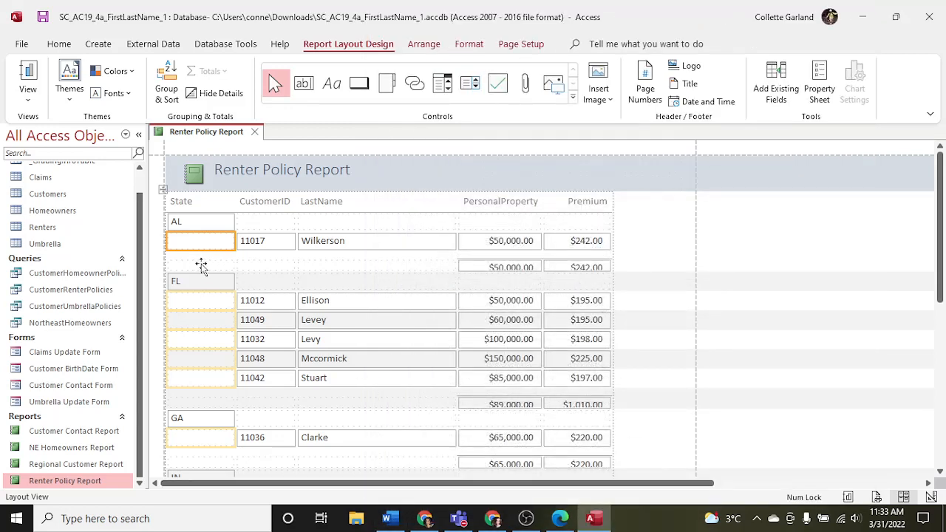
left_click(524, 269)
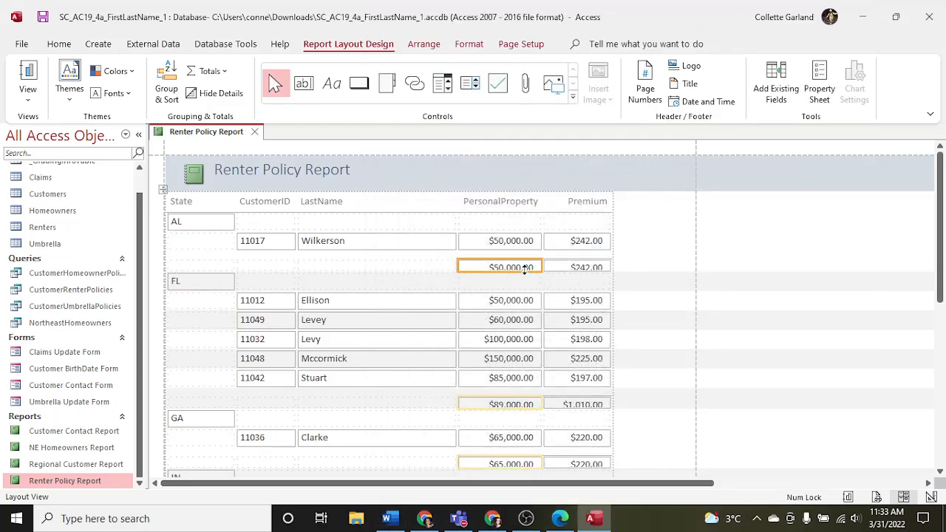
left_click_drag(524, 270, 525, 275)
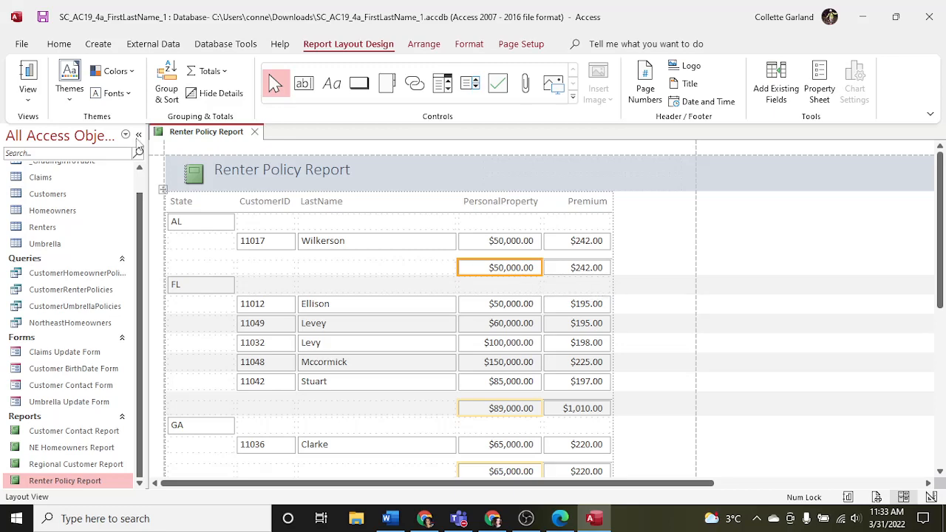
Check the resized subtotals in Print Preview, return to Layout View and consult the Word instructions
left_click(28, 94)
left_click(59, 164)
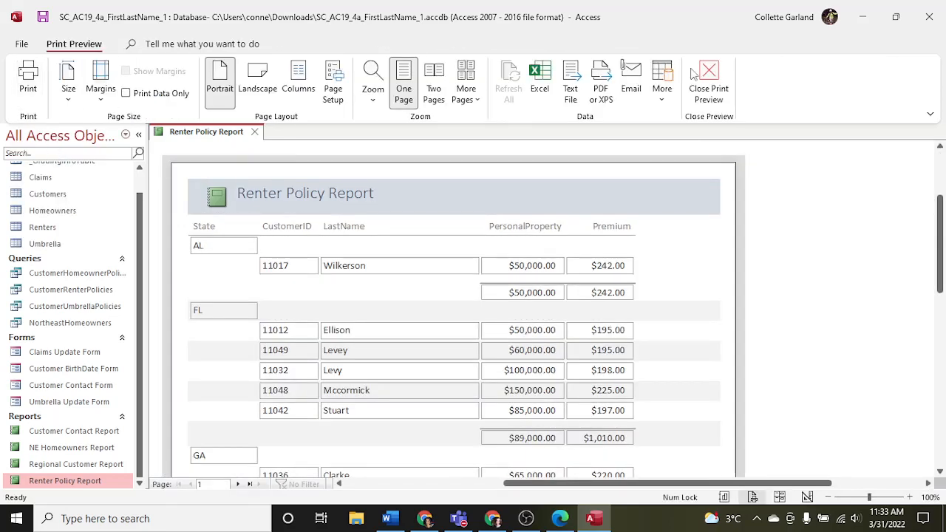
left_click(709, 85)
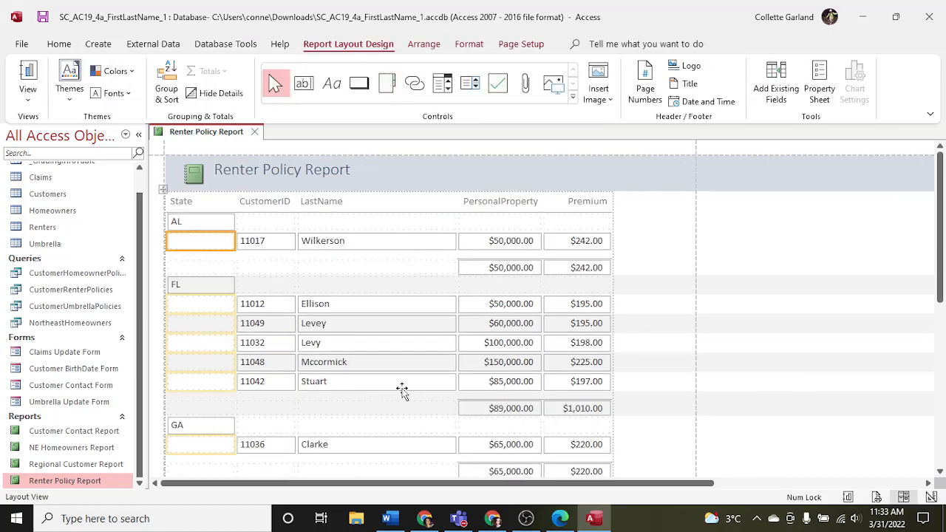
left_click(390, 518)
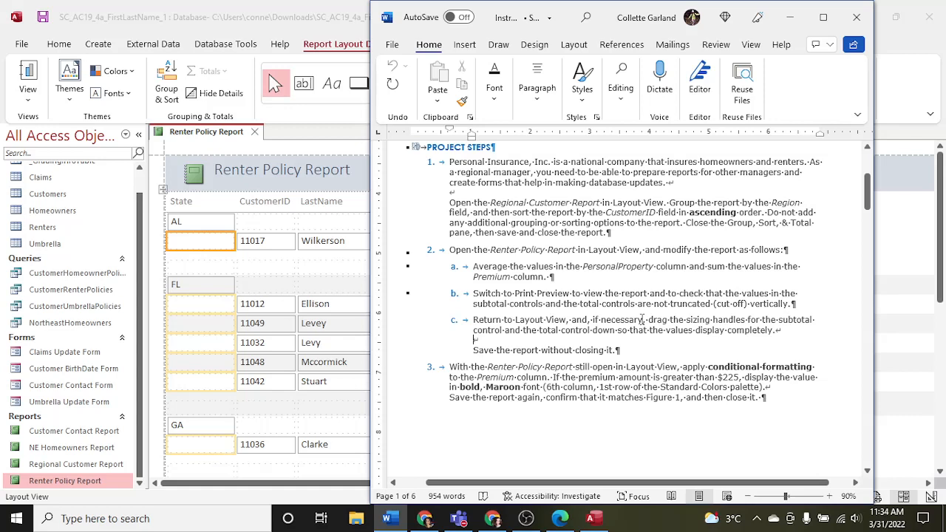
Save the Renter Policy Report in Access without closing it
left_click(286, 270)
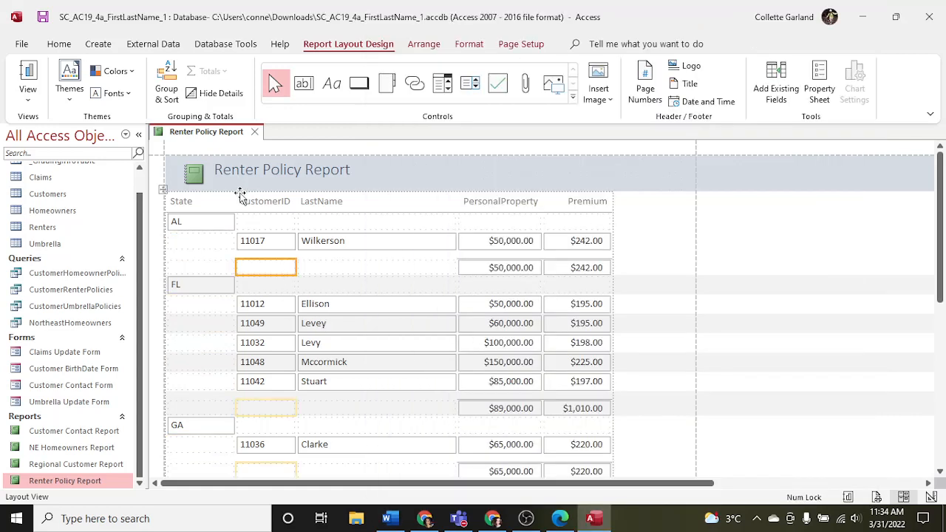
right_click(218, 137)
left_click(251, 141)
Read the third project step in the Word instructions and open the conditional formatting rules for the report's Premium column in Access
left_click(387, 518)
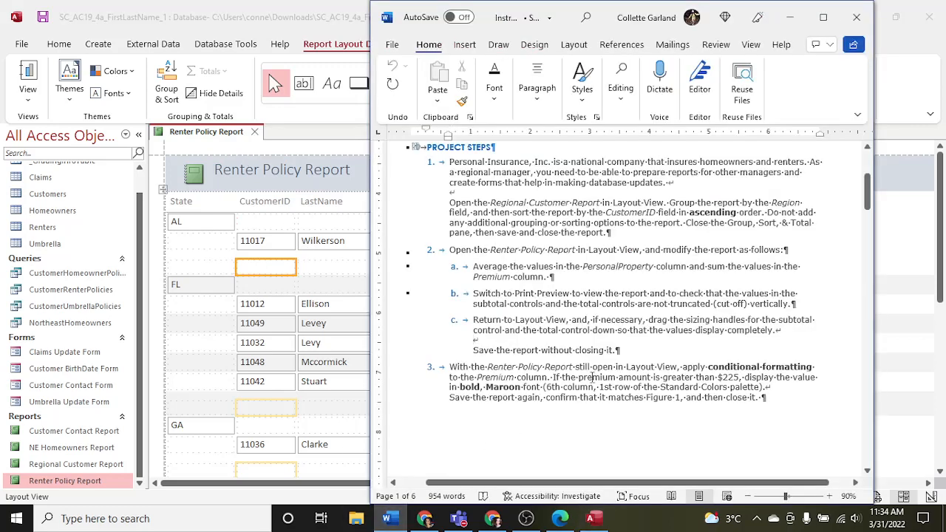
scroll(592, 375, "down", 3)
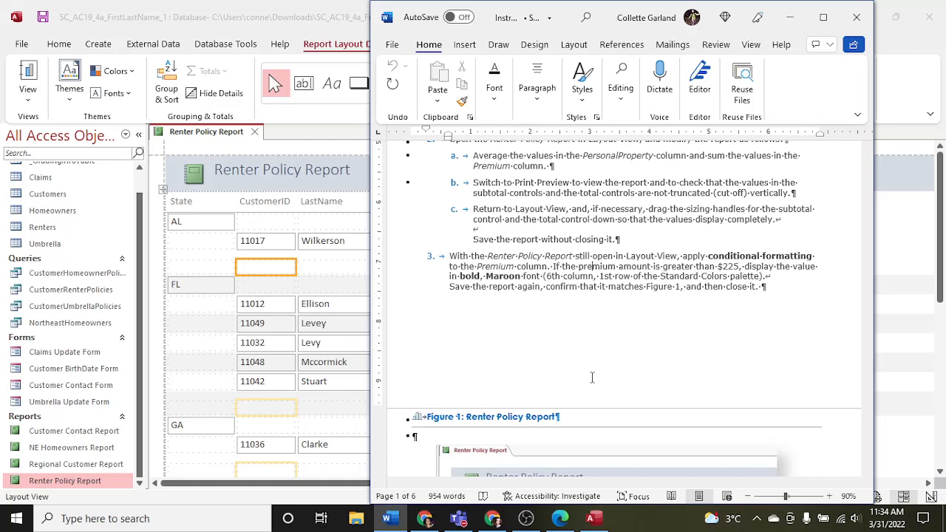
left_click(332, 317)
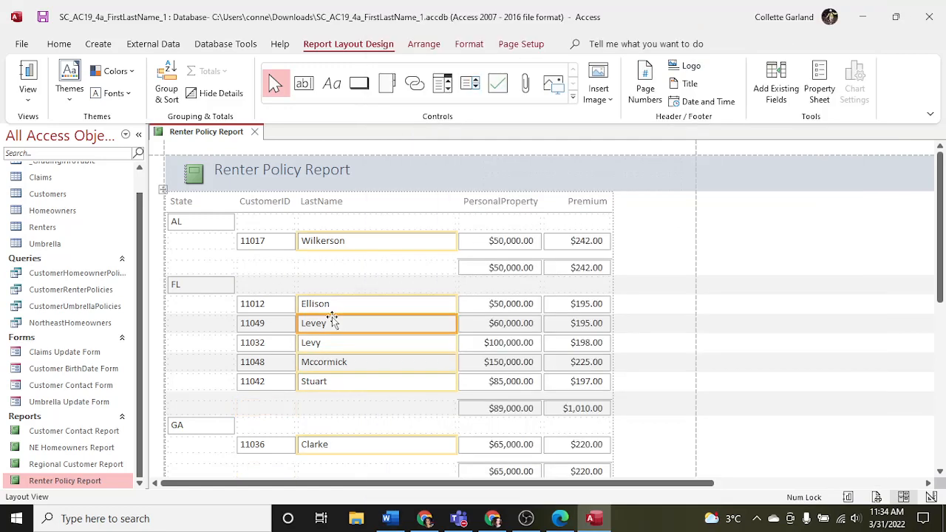
left_click(584, 200)
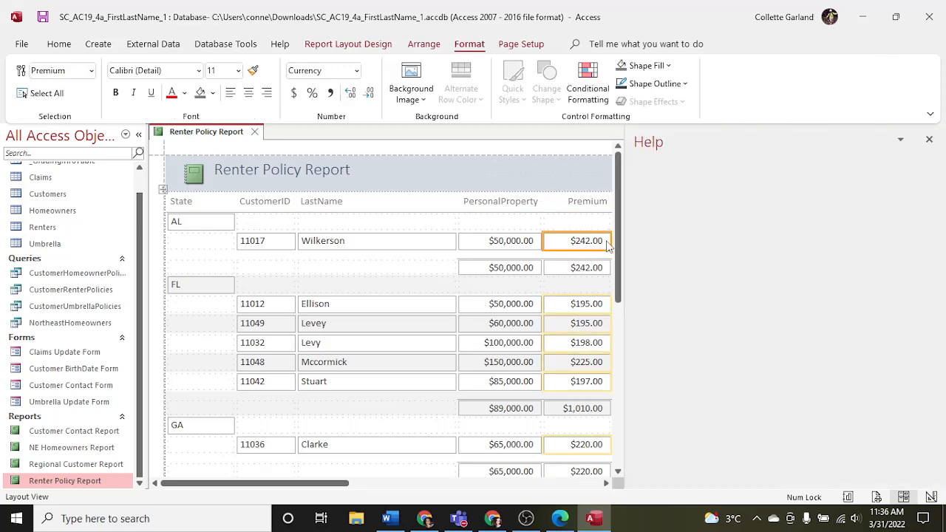
left_click(929, 140)
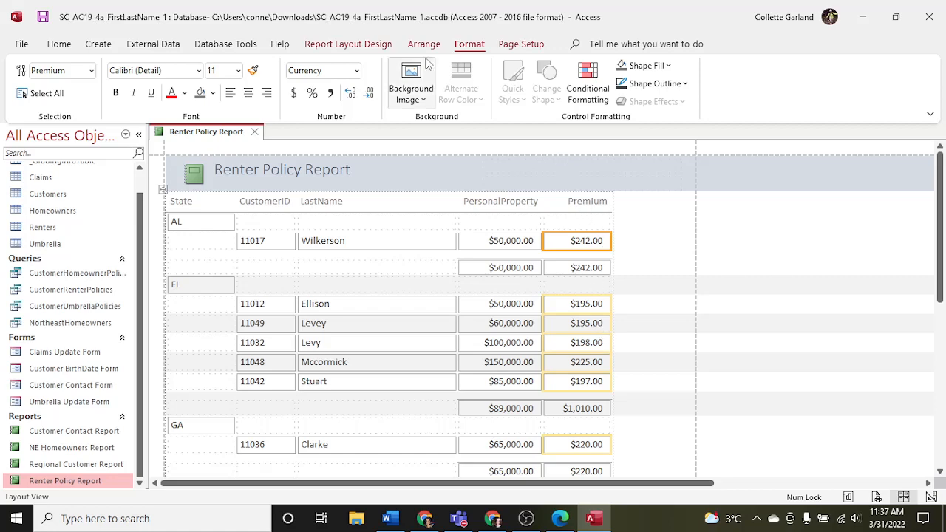
left_click(590, 82)
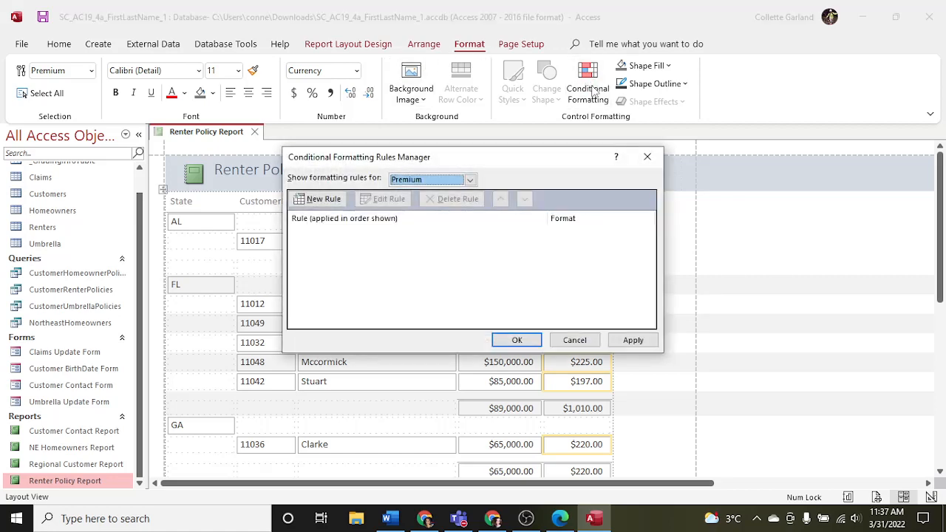
Create a new Premium formatting rule with the condition that the field value is equal to 225
left_click(334, 199)
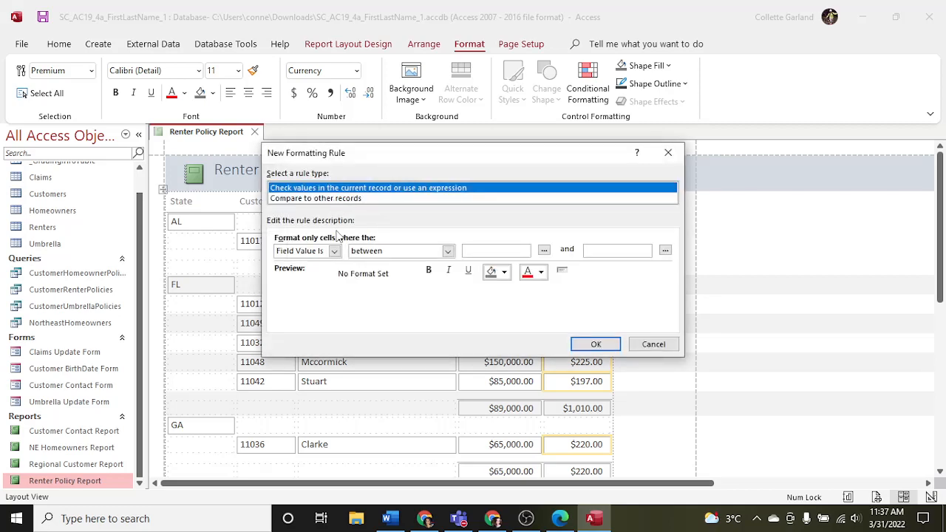
left_click(448, 251)
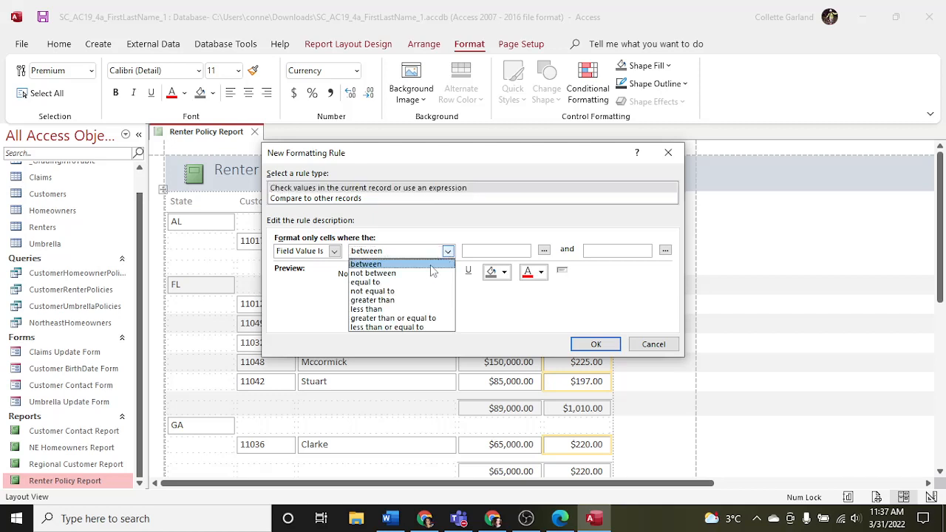
left_click(425, 282)
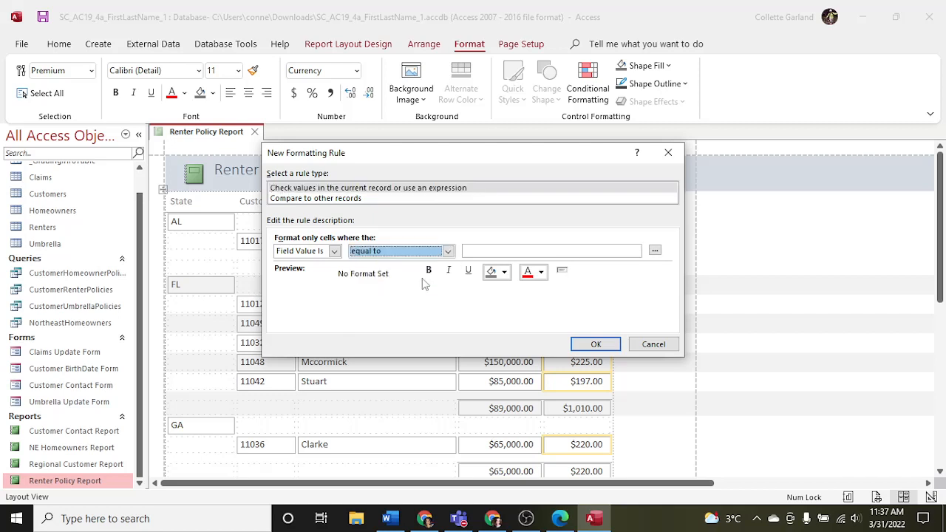
left_click(473, 252)
type("225")
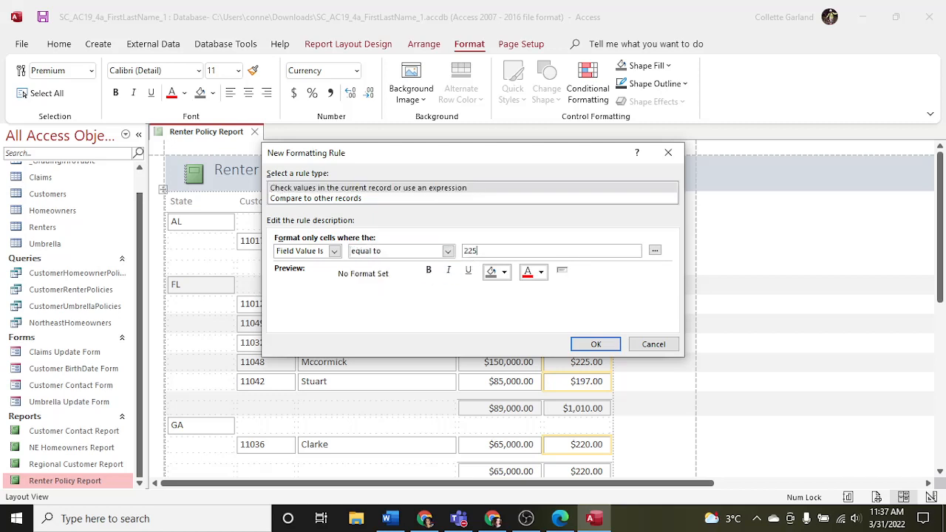
Give the new rule bold text and the Maroon font color from the sixth column, first row of the Standard Colors
left_click(429, 269)
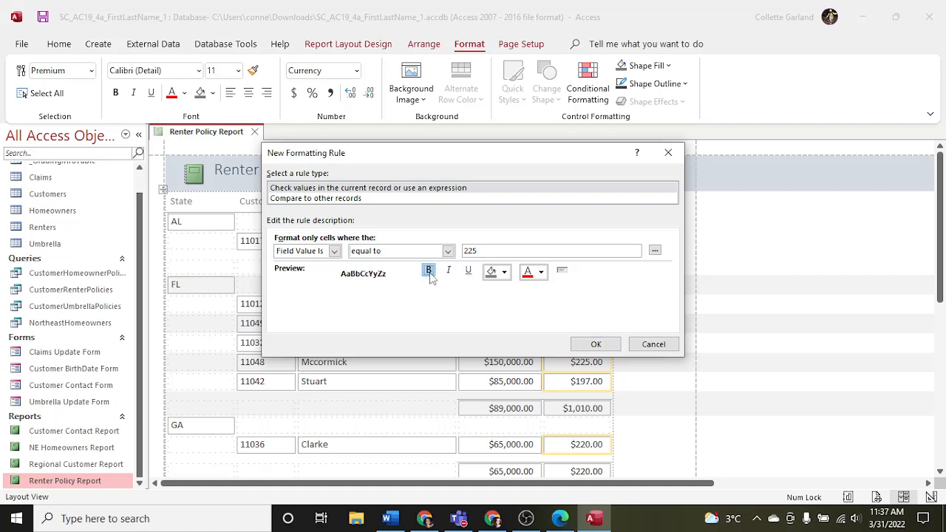
left_click(540, 273)
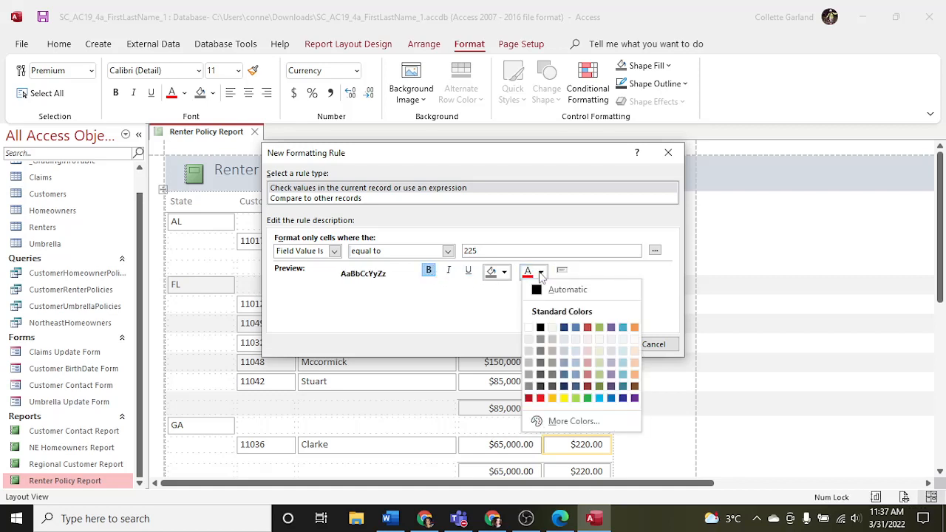
left_click(587, 328)
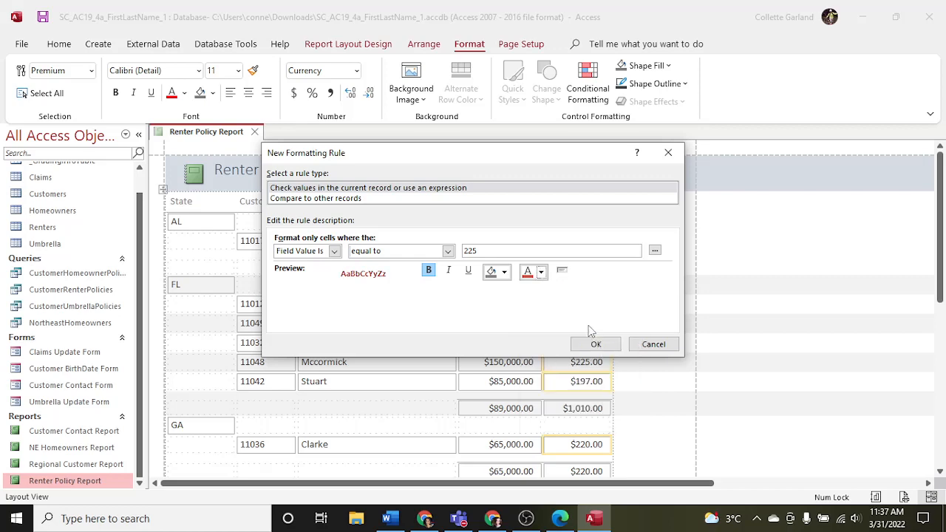
Check the condition against the Word instructions, change it to greater than 225 and apply the rule to the Premium column
left_click(392, 519)
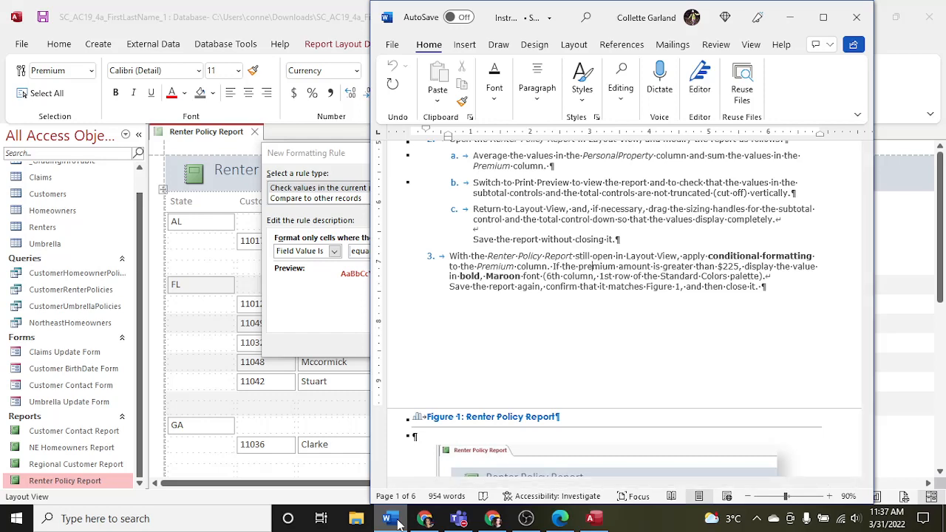
left_click(362, 309)
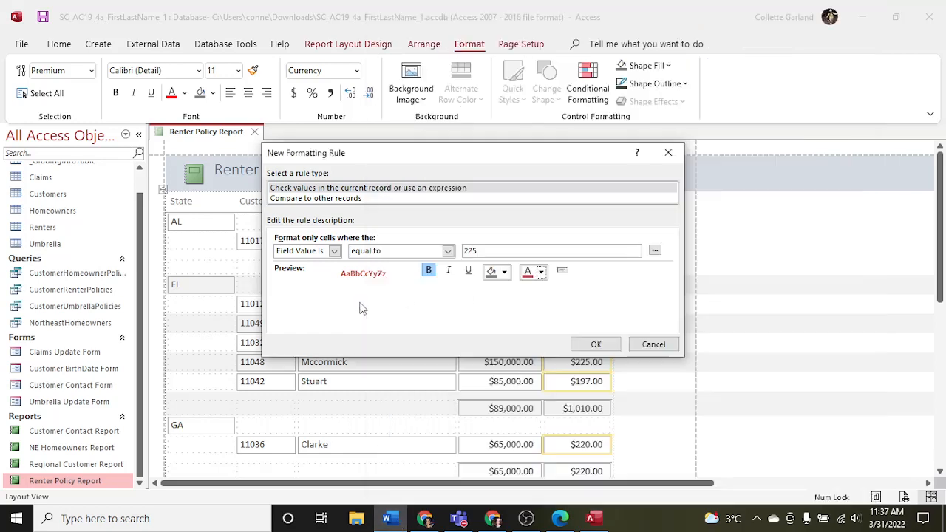
left_click(398, 251)
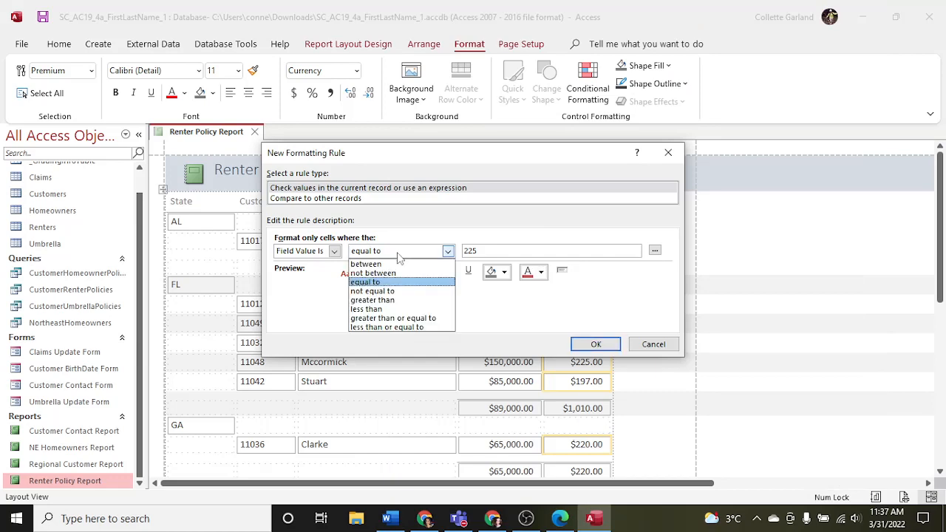
left_click(391, 300)
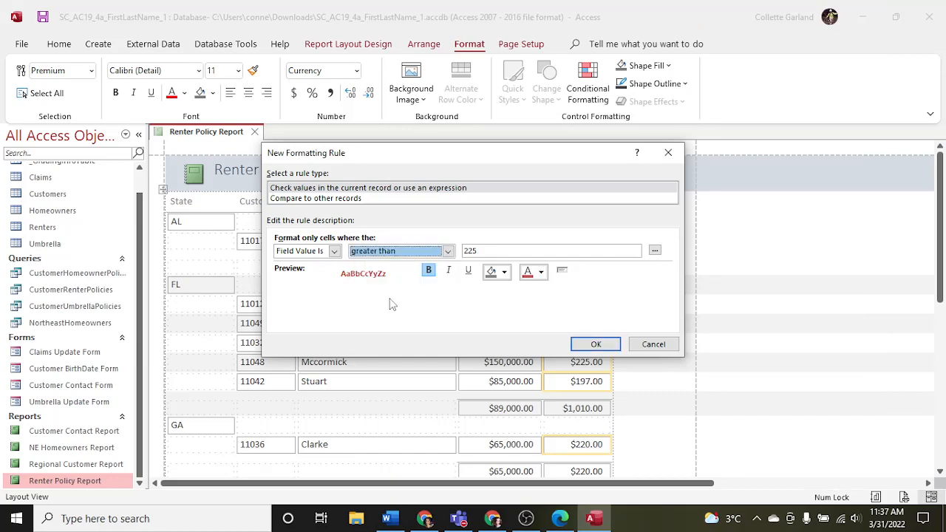
left_click(574, 344)
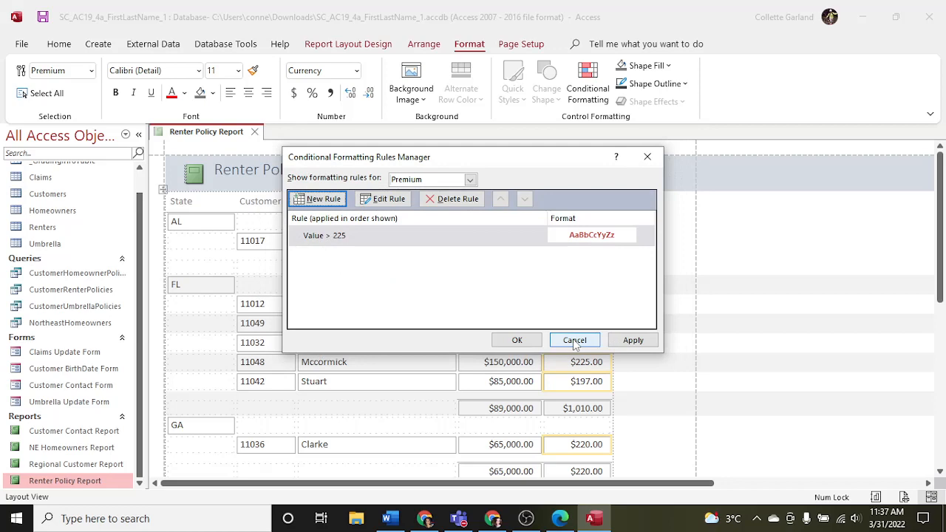
left_click(628, 341)
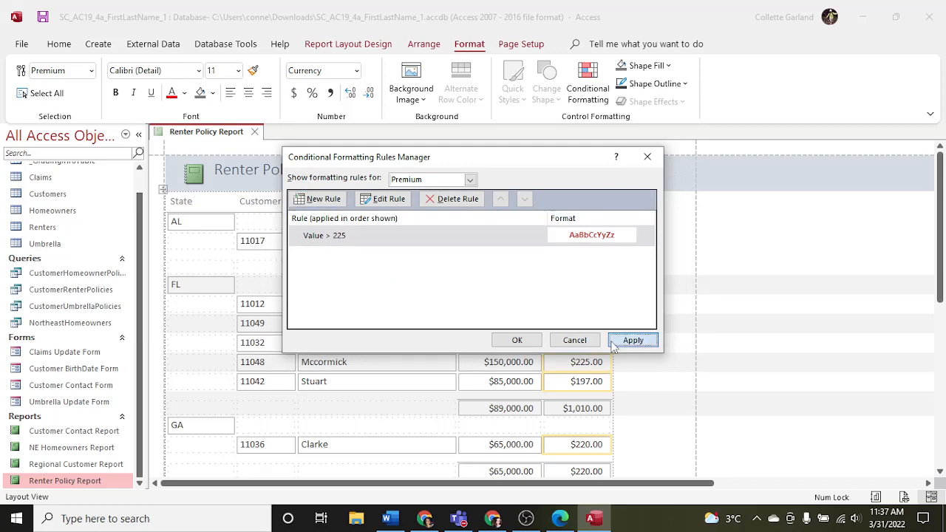
left_click(533, 346)
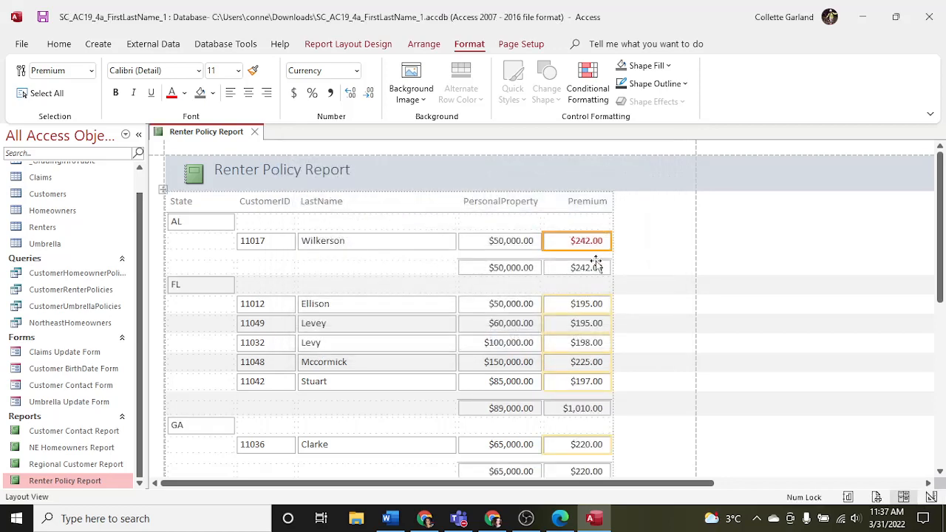
Look through the Renter Policy Report to check the conditional formatting of the Premium values
scroll(606, 314, "down", 6)
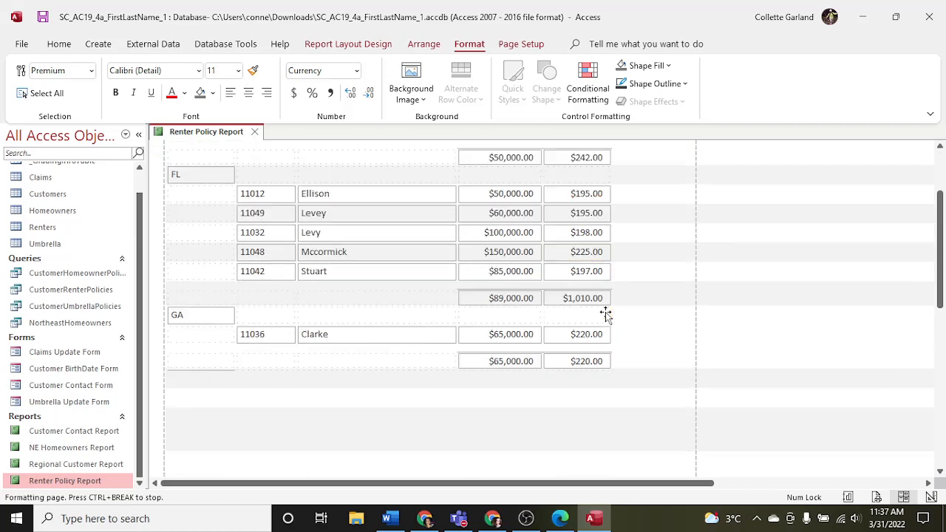
scroll(606, 315, "up", 5)
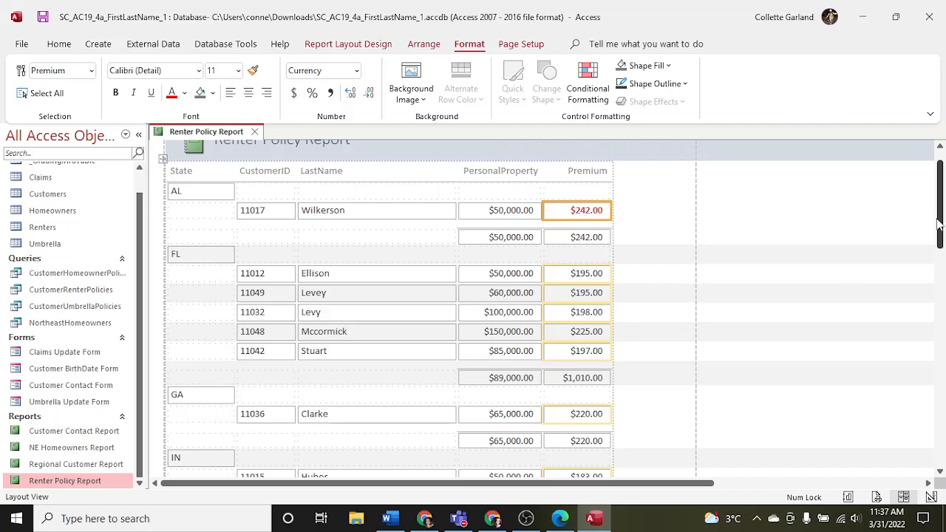
left_click_drag(941, 215, 945, 332)
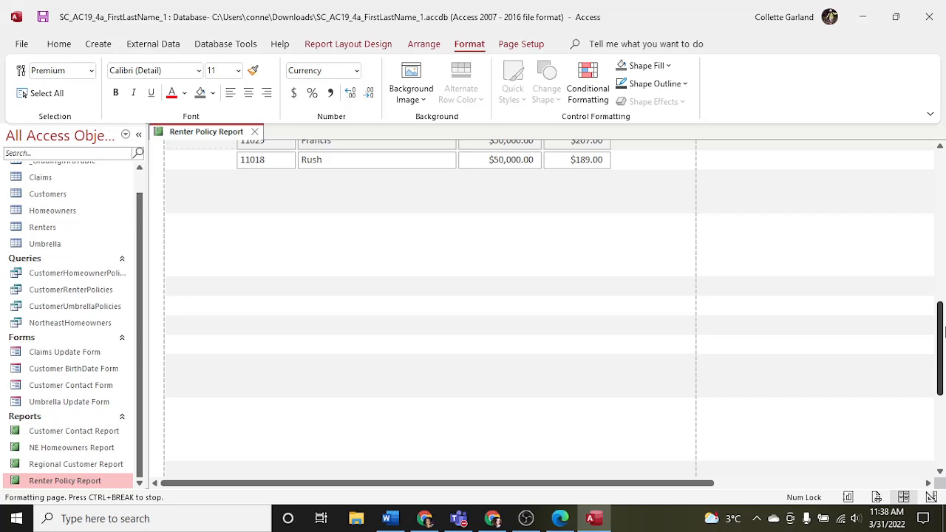
left_click_drag(945, 331, 943, 164)
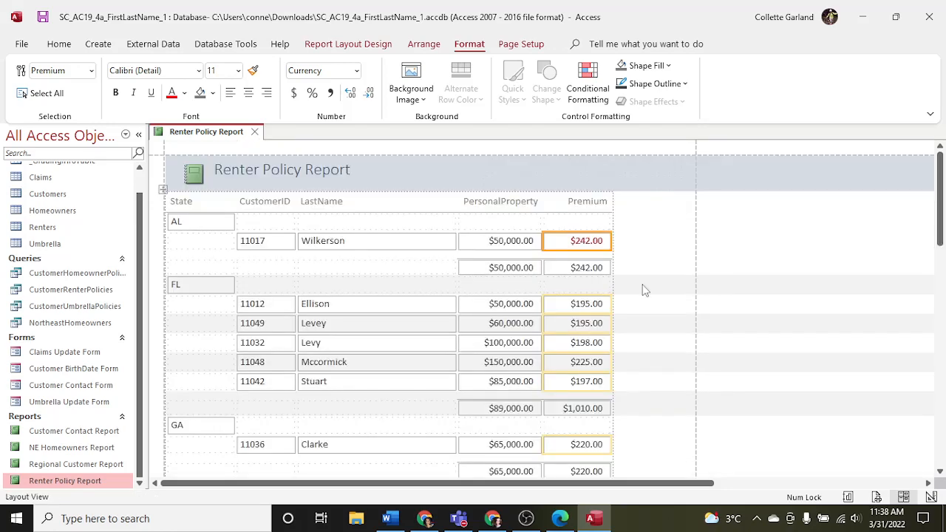
Compare the report with Figure 1 in the Word instructions and read the fourth project step
left_click(386, 518)
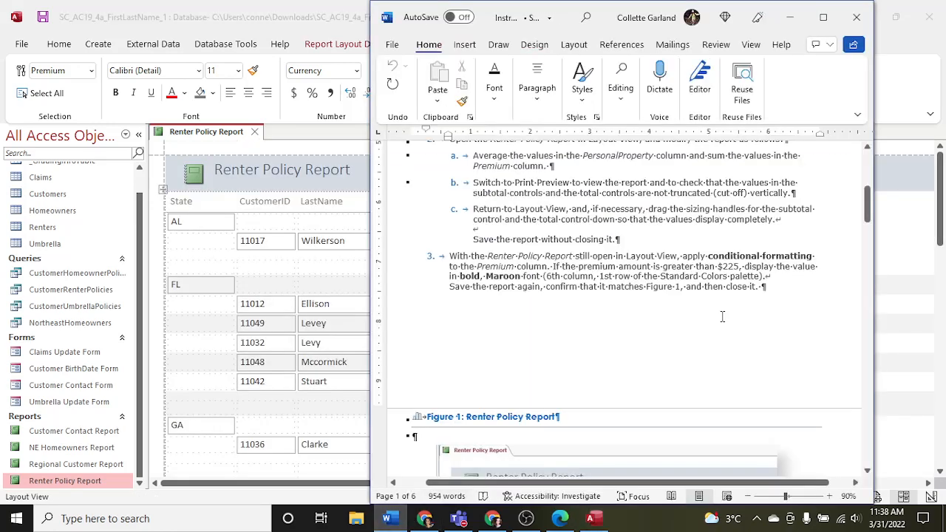
scroll(722, 316, "down", 8)
scroll(722, 318, "up", 3)
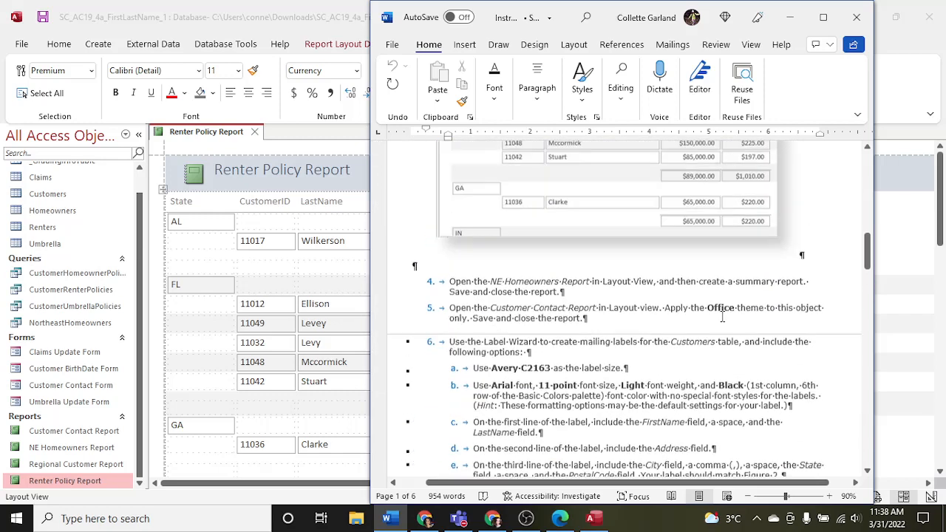
scroll(722, 319, "up", 1)
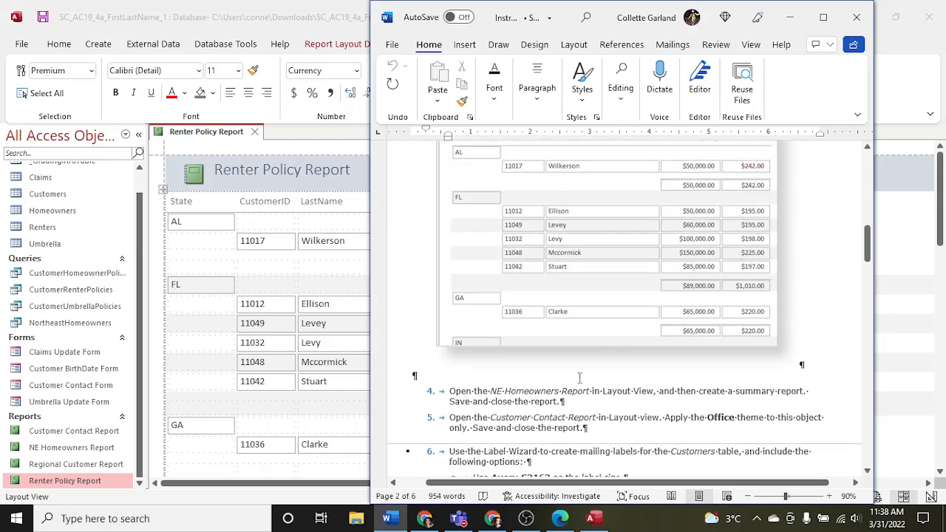
scroll(579, 376, "down", 3)
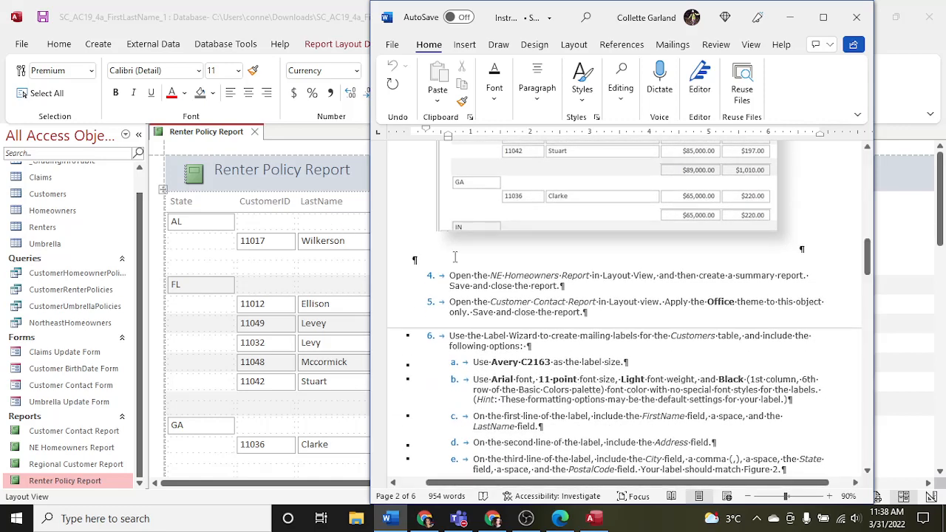
Return to Access, then save and close the Renter Policy Report
right_click(223, 137)
left_click(249, 143)
left_click(254, 132)
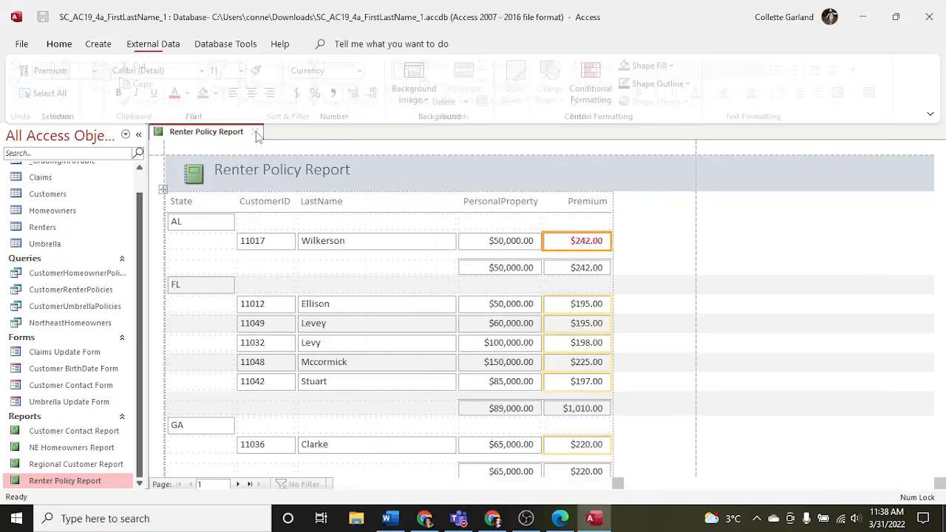
Open the NE Homeowners Report in Layout View and turn it into a summary report by hiding its detail rows
right_click(70, 451)
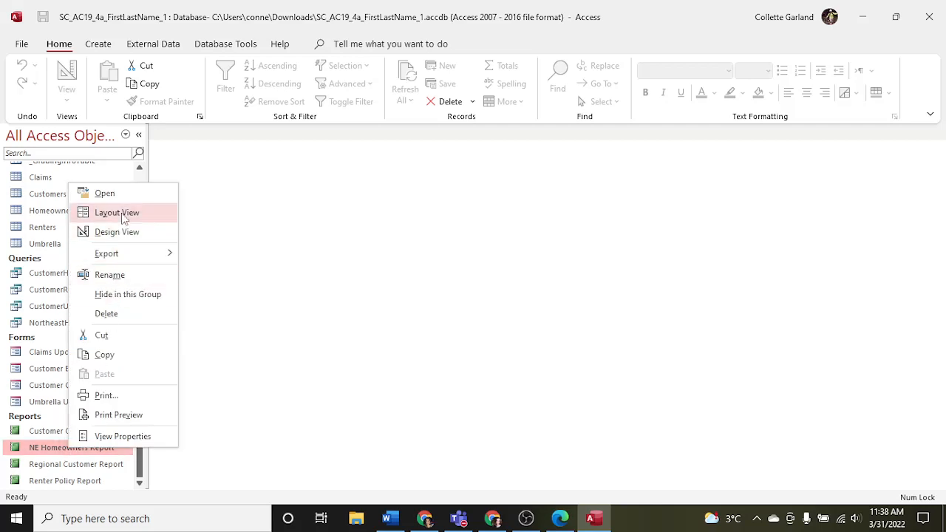
left_click(116, 211)
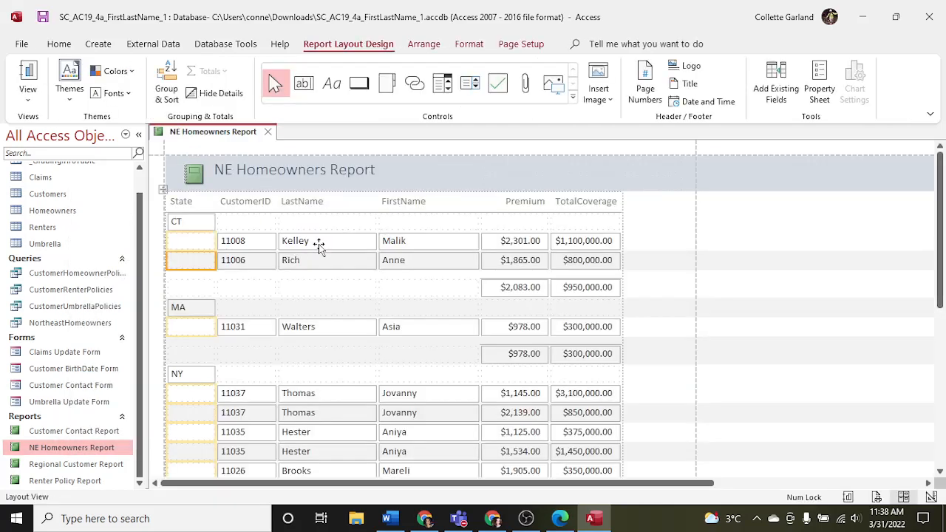
left_click(390, 518)
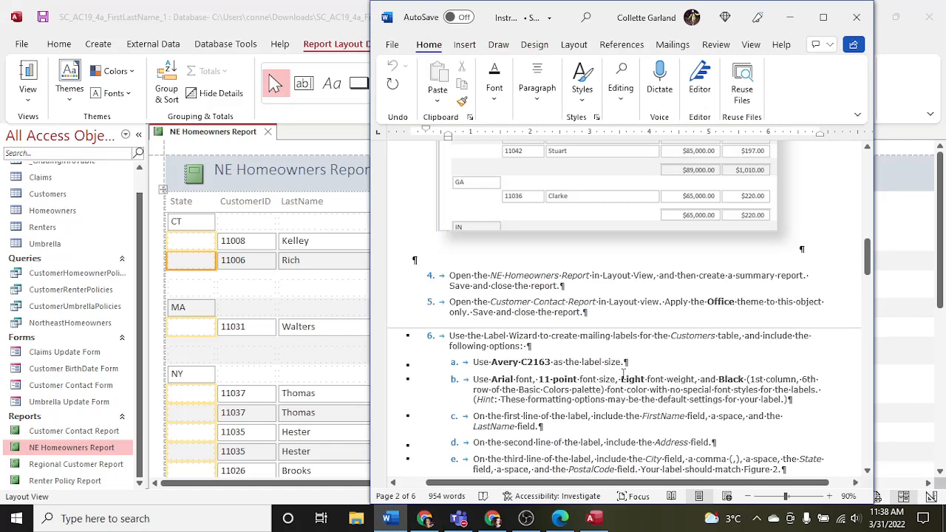
left_click(307, 296)
left_click(821, 264)
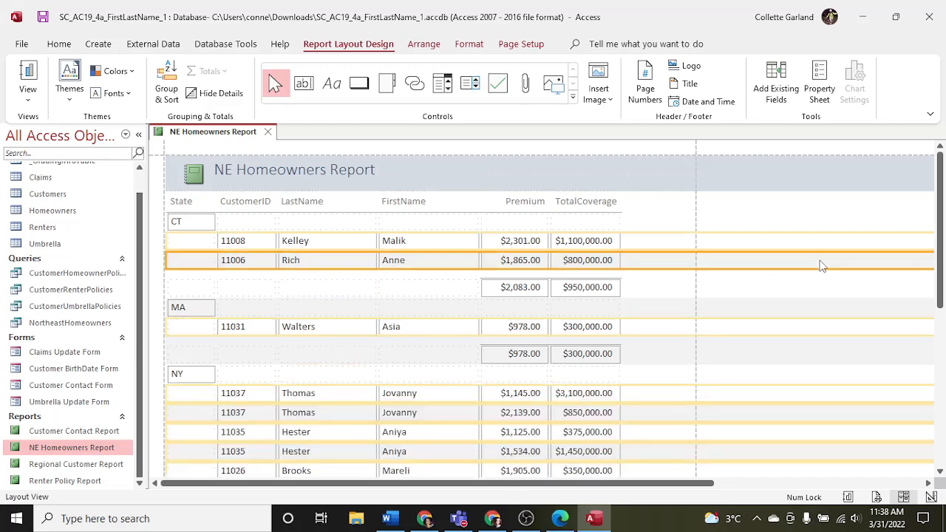
left_click(726, 184)
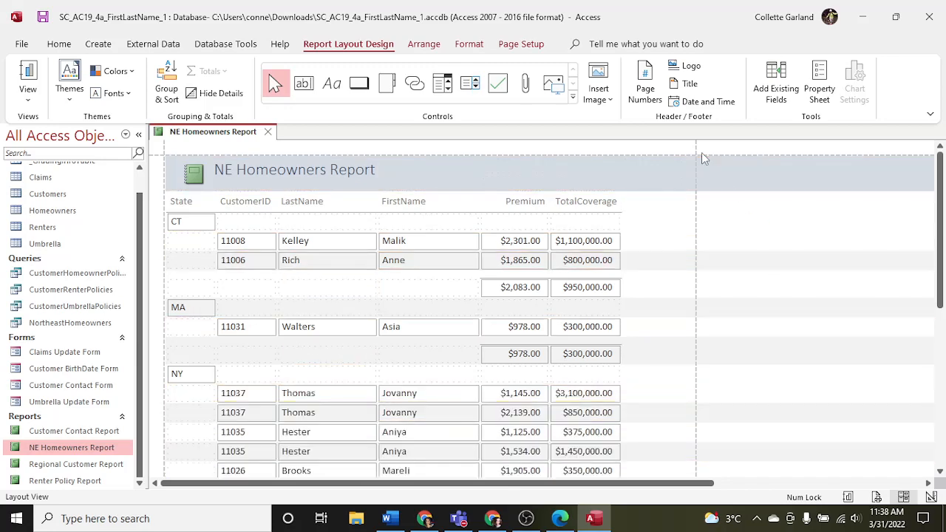
left_click(229, 102)
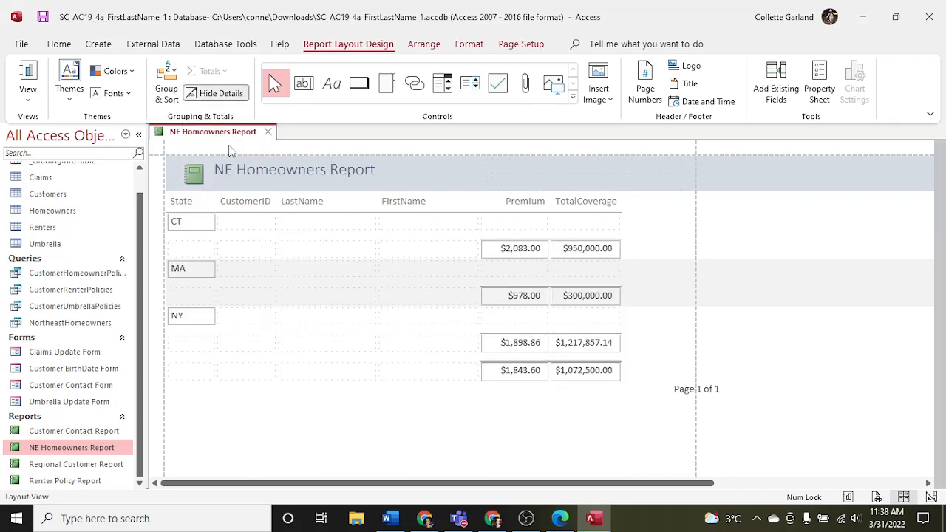
Save and close the NE Homeowners Report
right_click(226, 134)
left_click(259, 145)
left_click(268, 132)
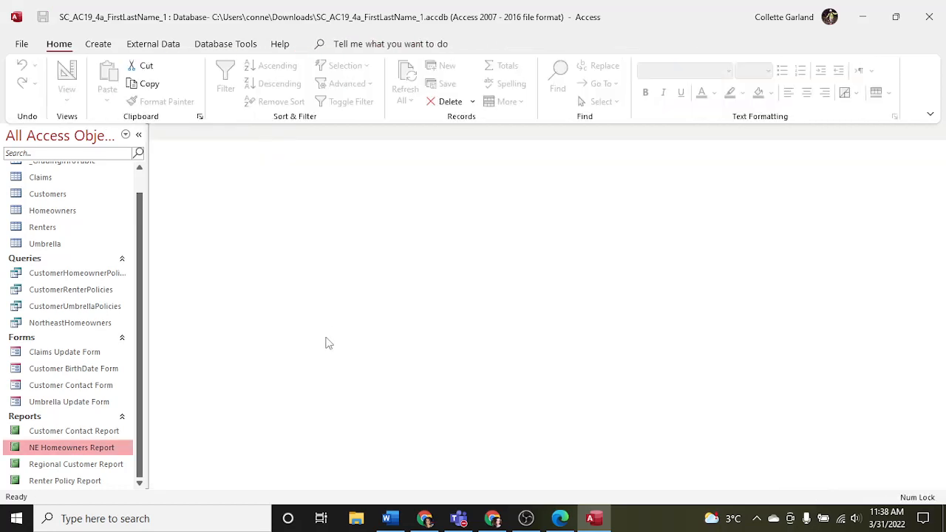
Read the fifth project step in the Word instructions and open the Customer Contact Report in Layout View
left_click(386, 518)
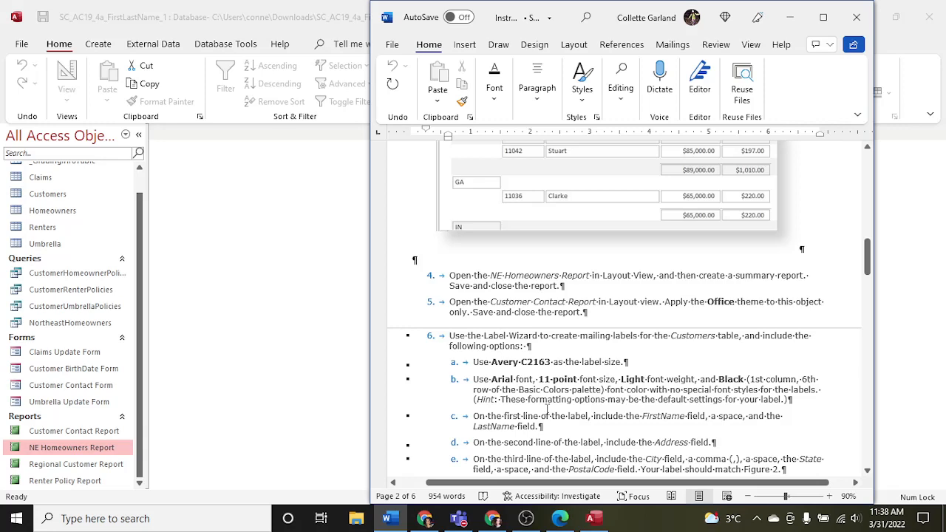
scroll(550, 407, "down", 1)
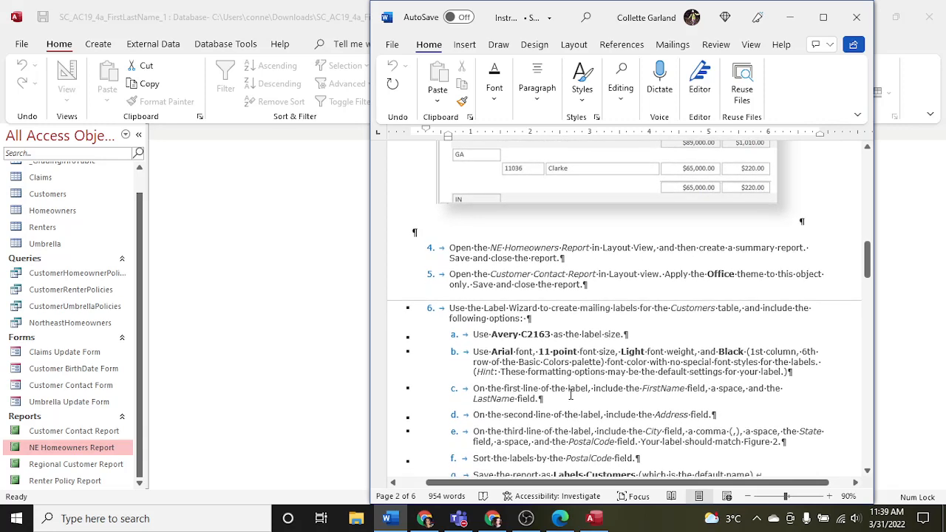
right_click(62, 435)
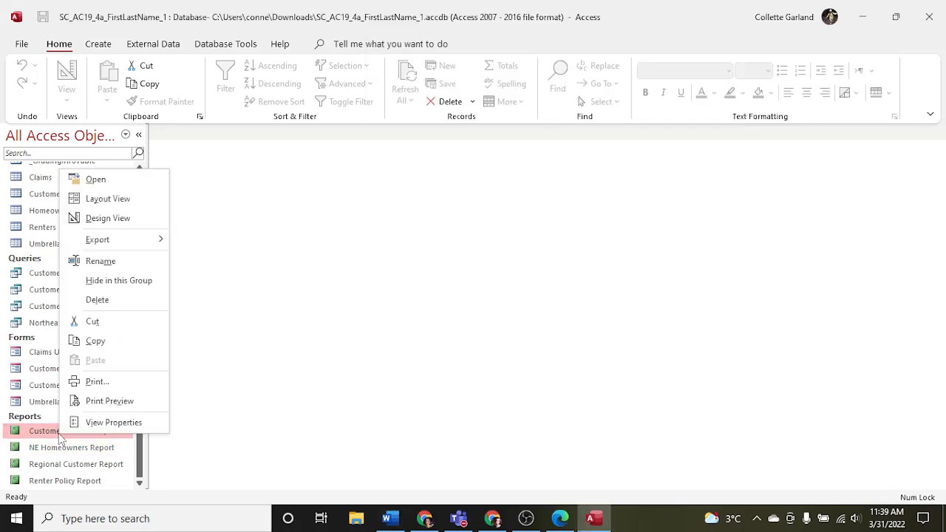
left_click(122, 199)
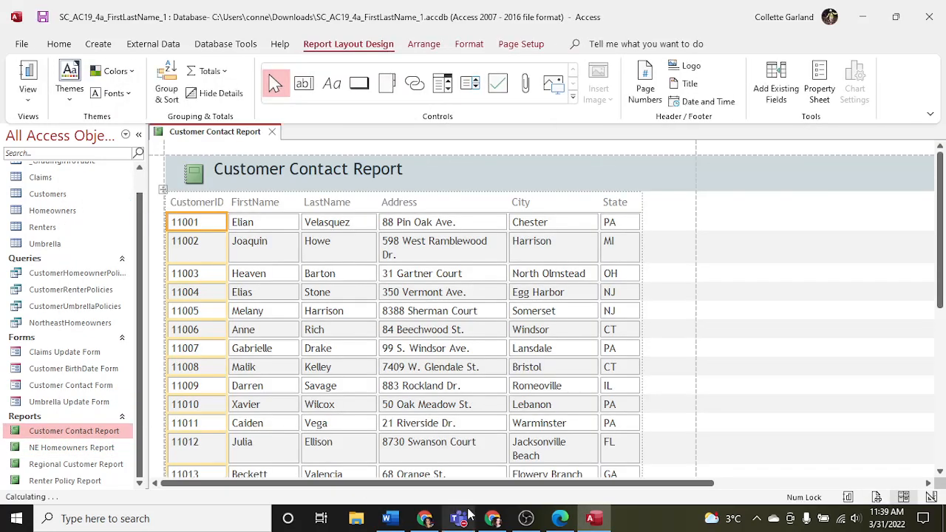
Recheck the theme requirement in Word and apply the Office theme to the Customer Contact Report only
left_click(387, 519)
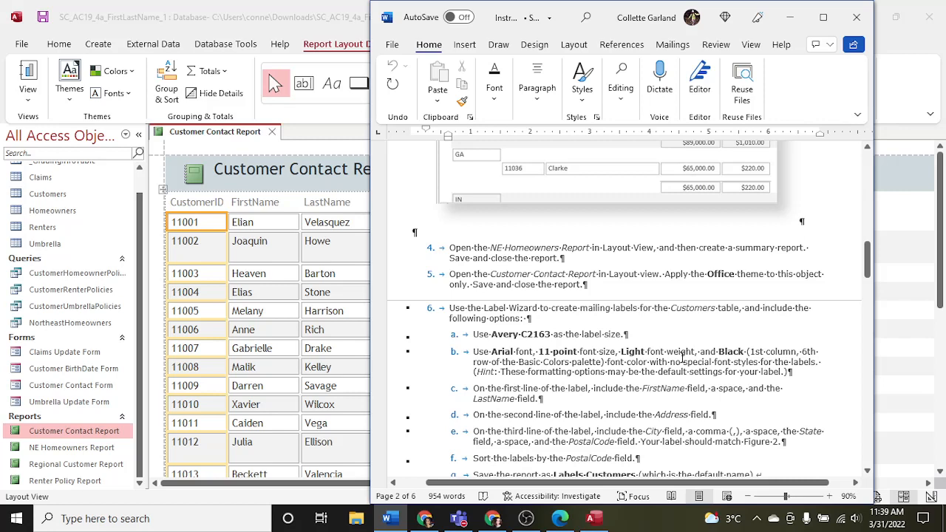
left_click(343, 156)
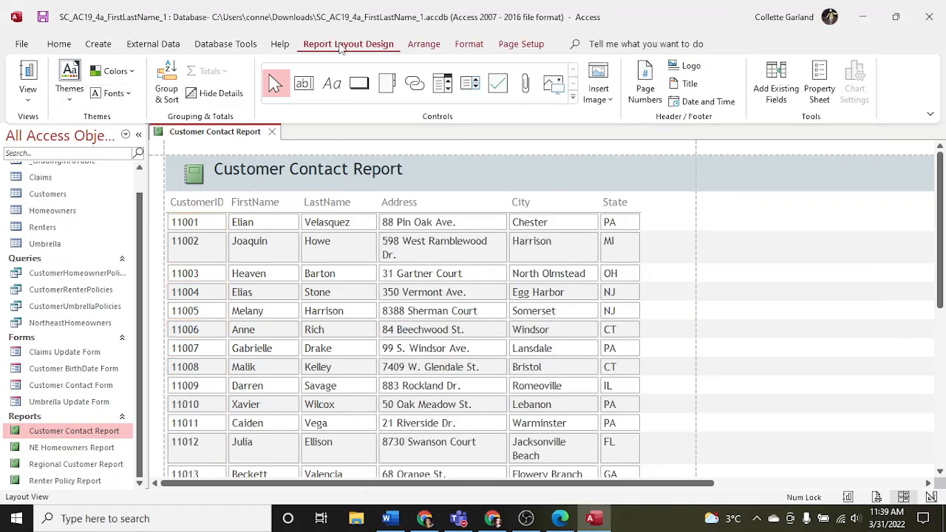
left_click(73, 92)
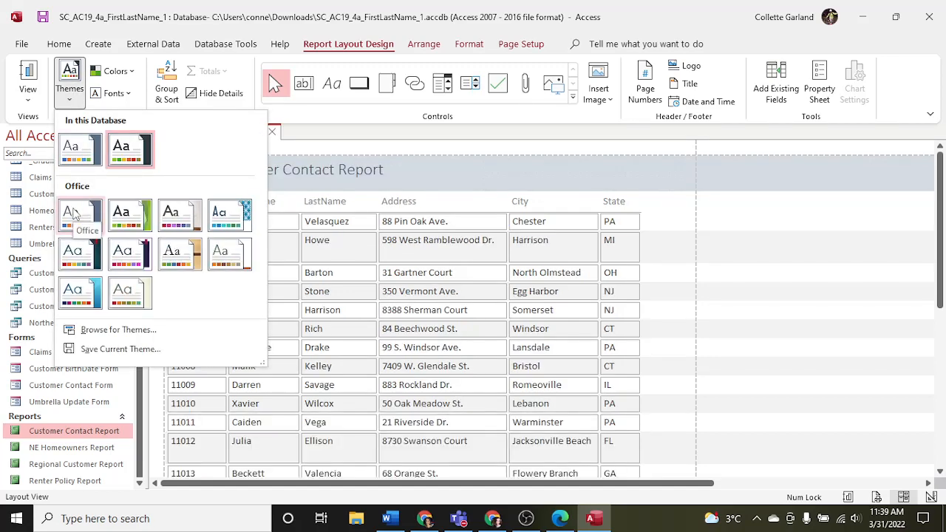
right_click(74, 213)
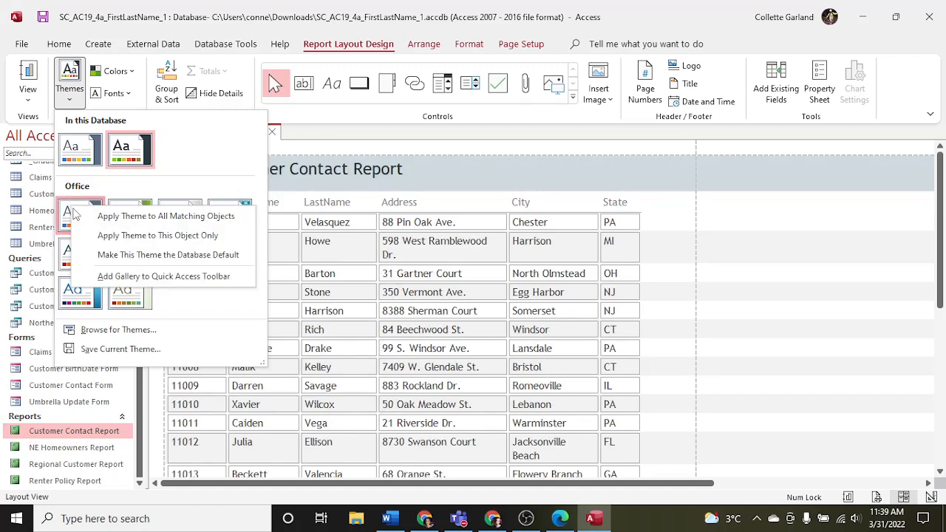
left_click(119, 237)
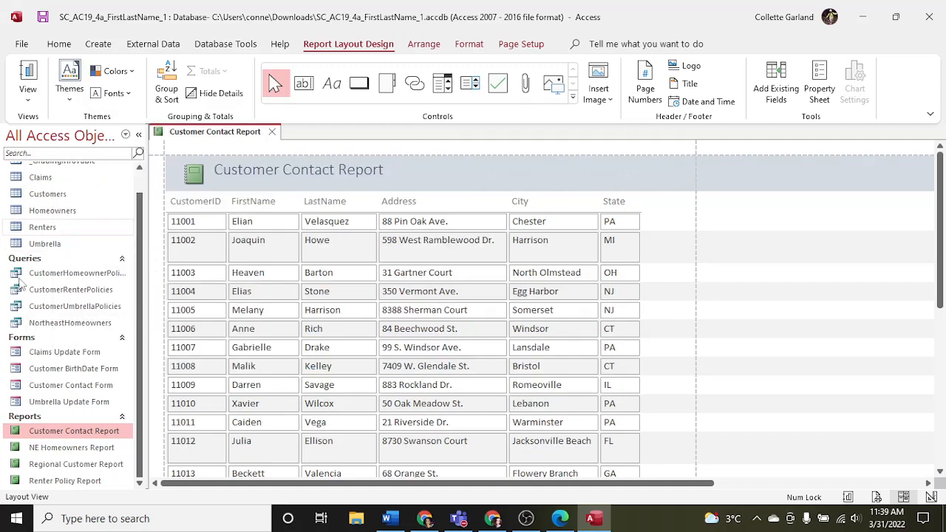
Save and close the Customer Contact Report
right_click(229, 136)
left_click(252, 143)
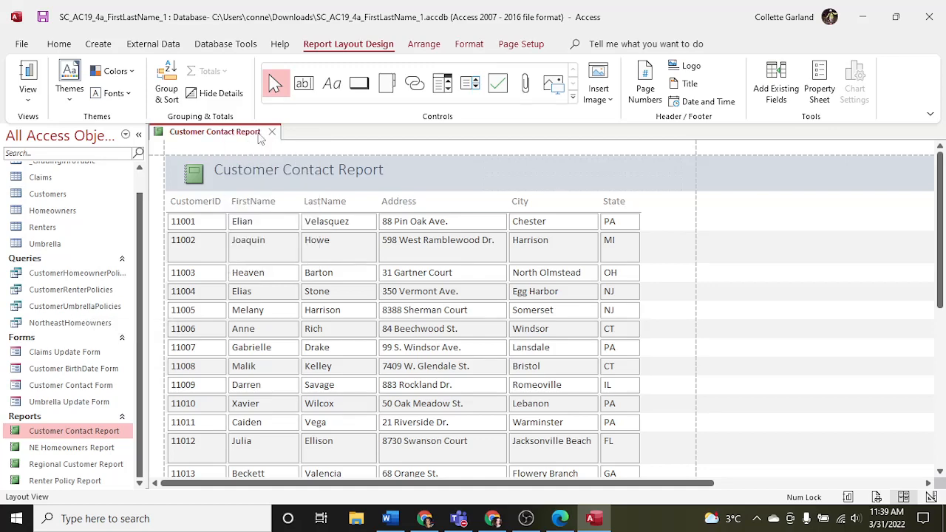
left_click(272, 131)
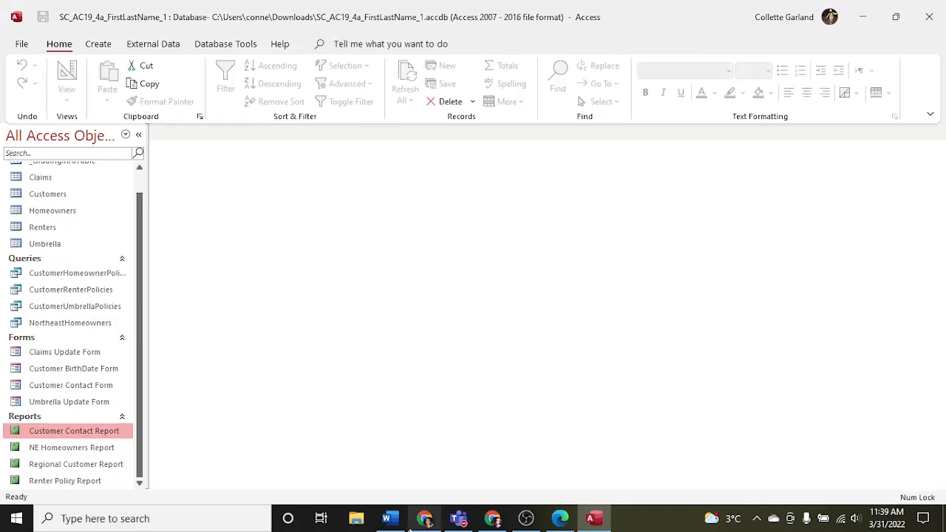
Read the sixth project step in the Word instructions for the mailing label options
left_click(388, 518)
scroll(672, 347, "down", 1)
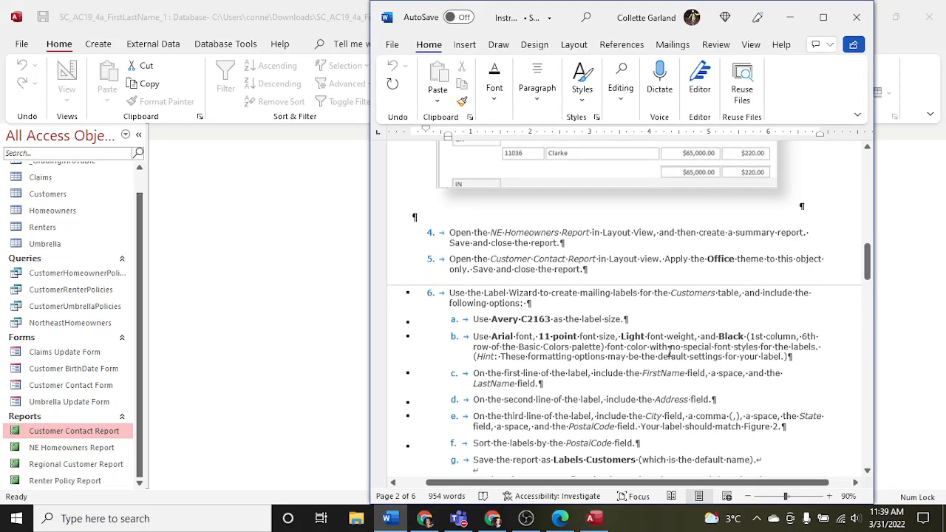
double_click(676, 348)
scroll(674, 347, "down", 2)
left_click(651, 338)
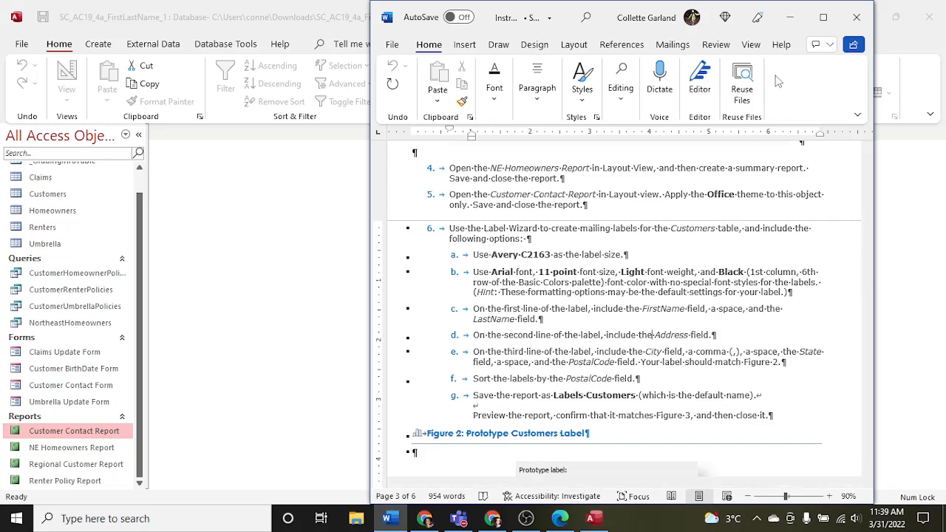
Return to Access, close the Help pane and start the Label Wizard for the Customers table
left_click(789, 16)
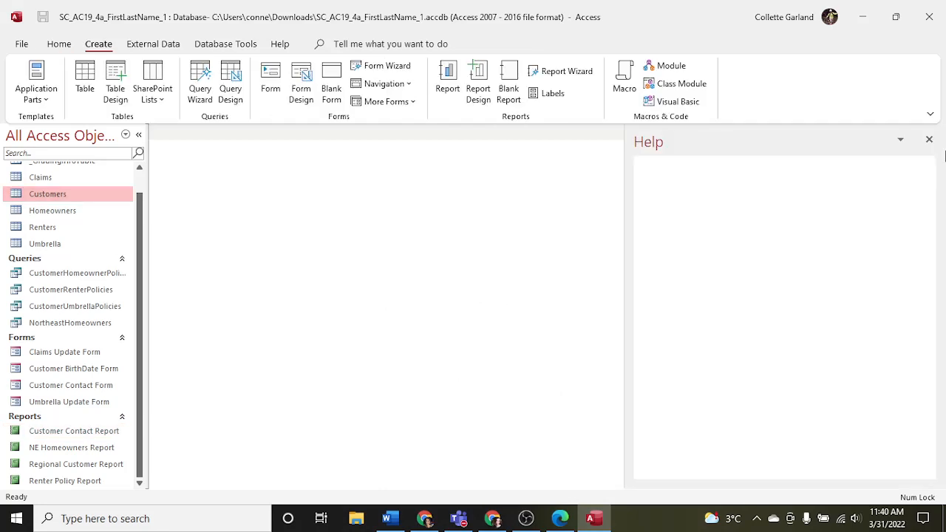
left_click(931, 141)
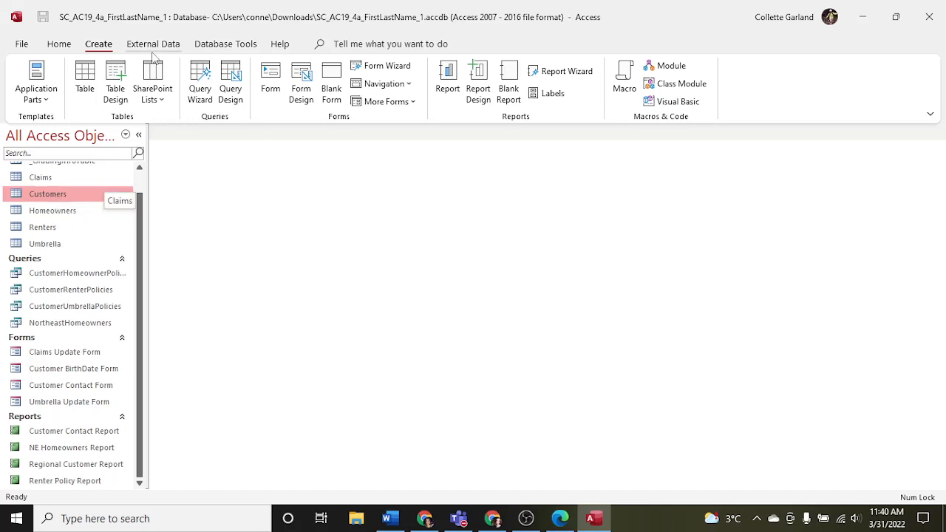
left_click(560, 93)
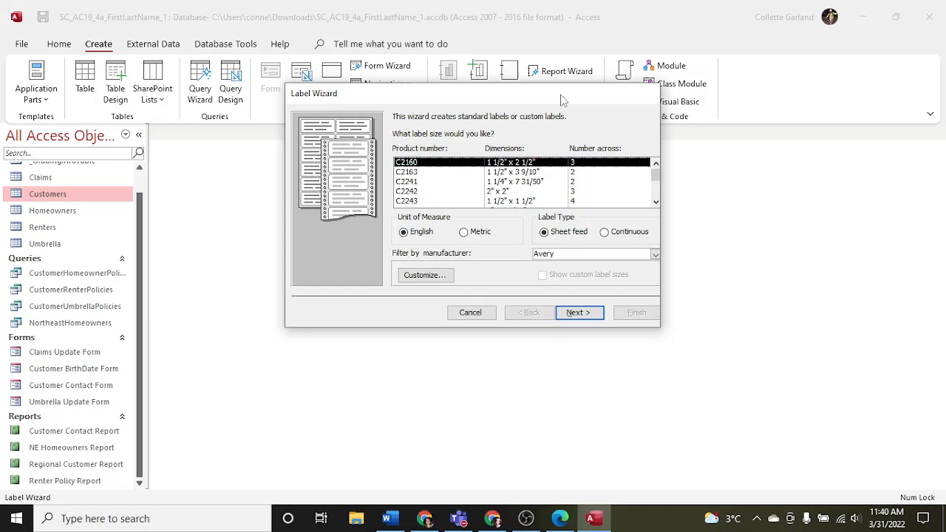
Check the required label size in Word, choose Avery C2163 and continue to the text appearance settings
left_click(392, 520)
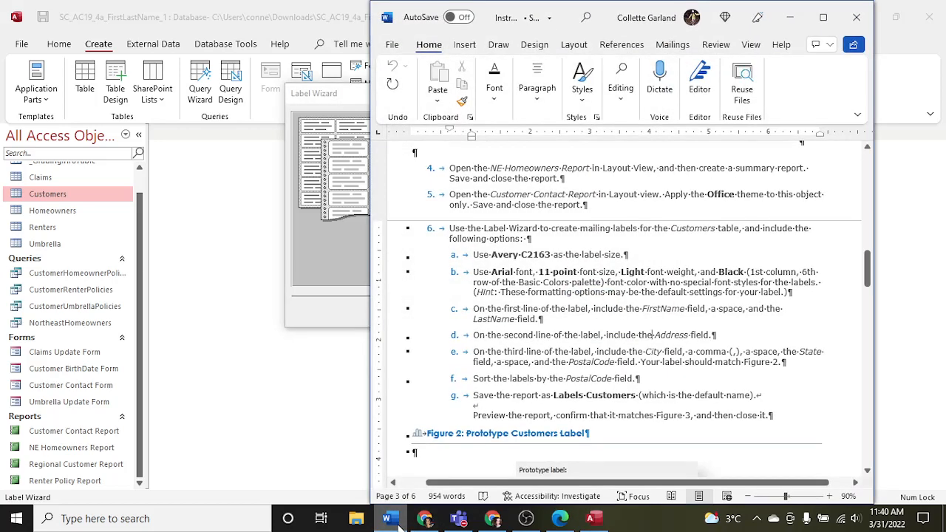
left_click(392, 520)
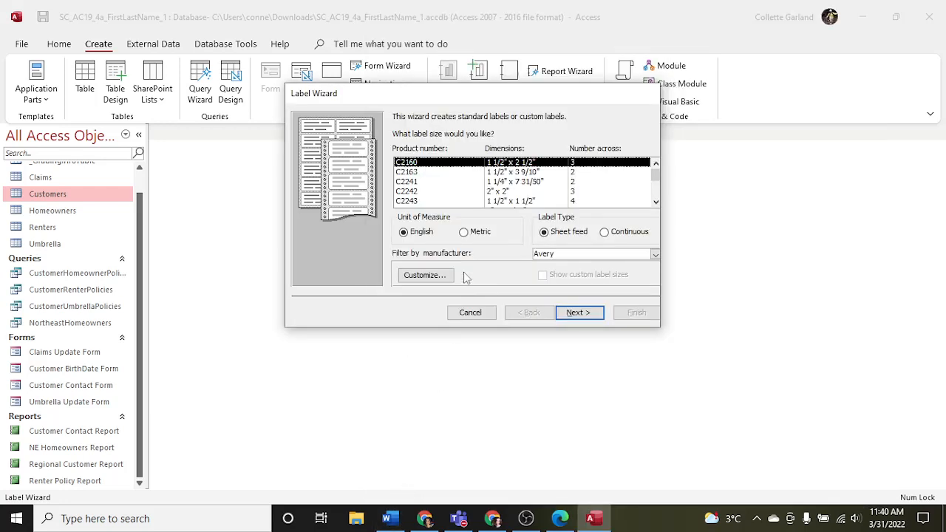
left_click(410, 172)
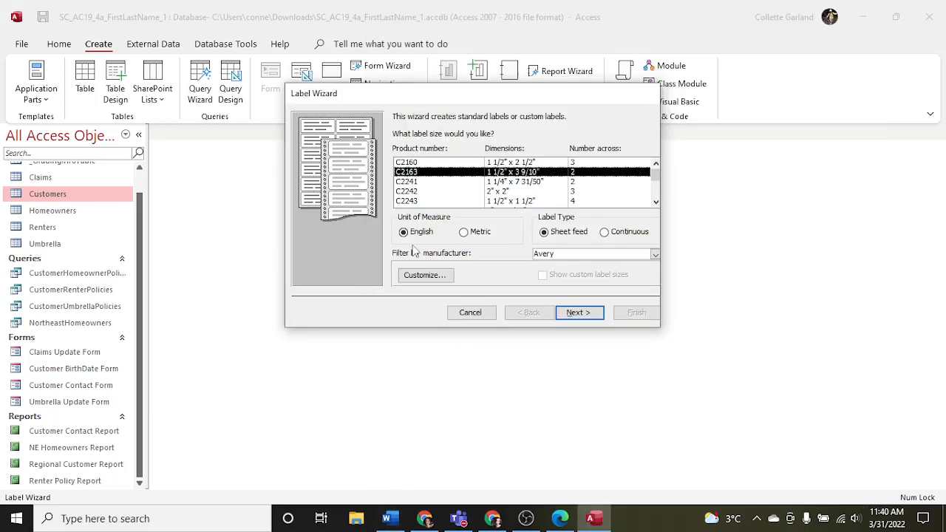
left_click(577, 313)
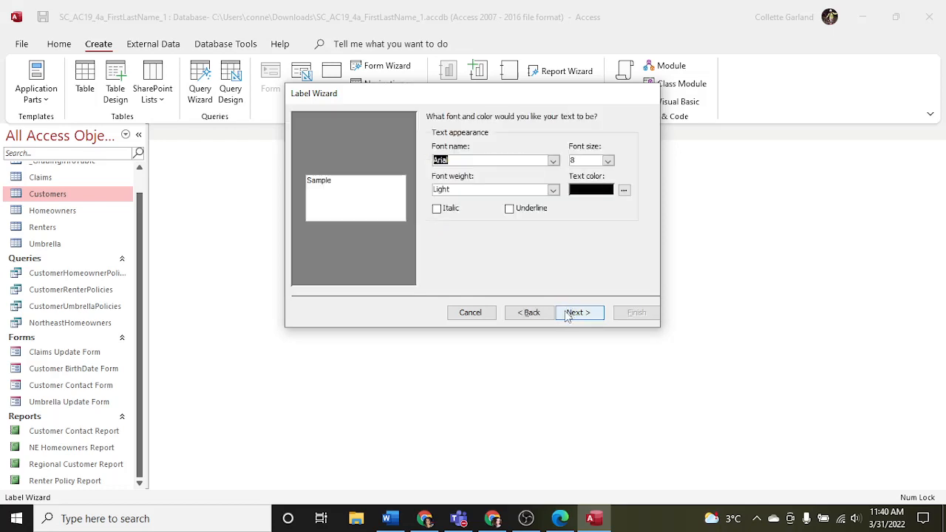
Set the label text color to Black from the first column, sixth row of the Basic Colors, checking the text requirements in Word
left_click(391, 518)
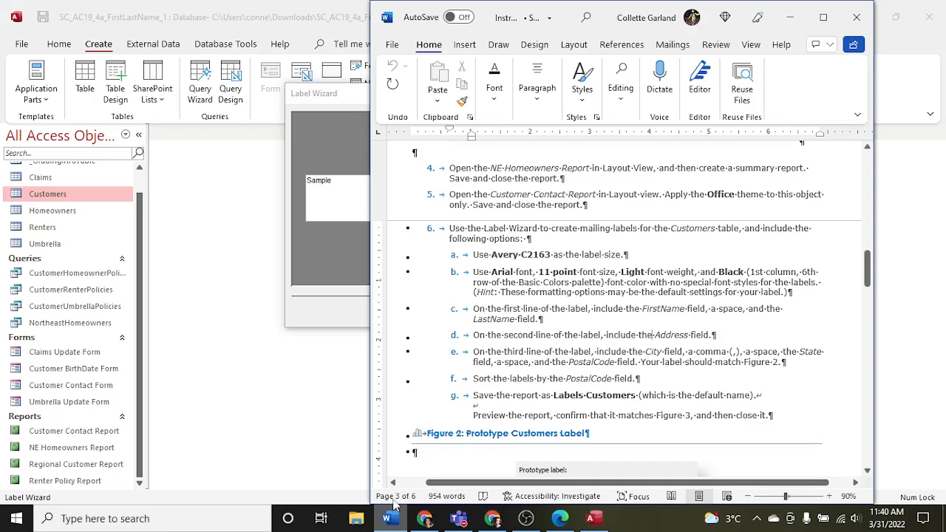
left_click(358, 260)
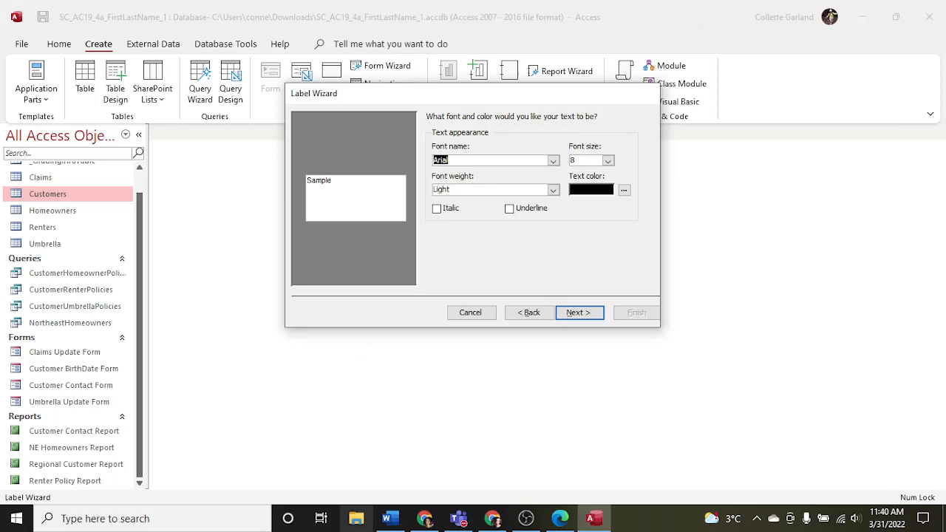
left_click(388, 519)
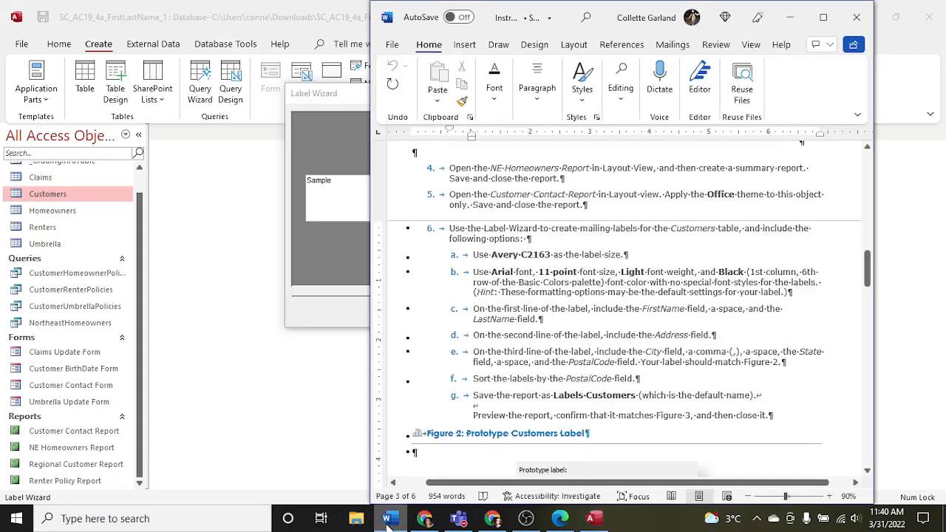
left_click(363, 285)
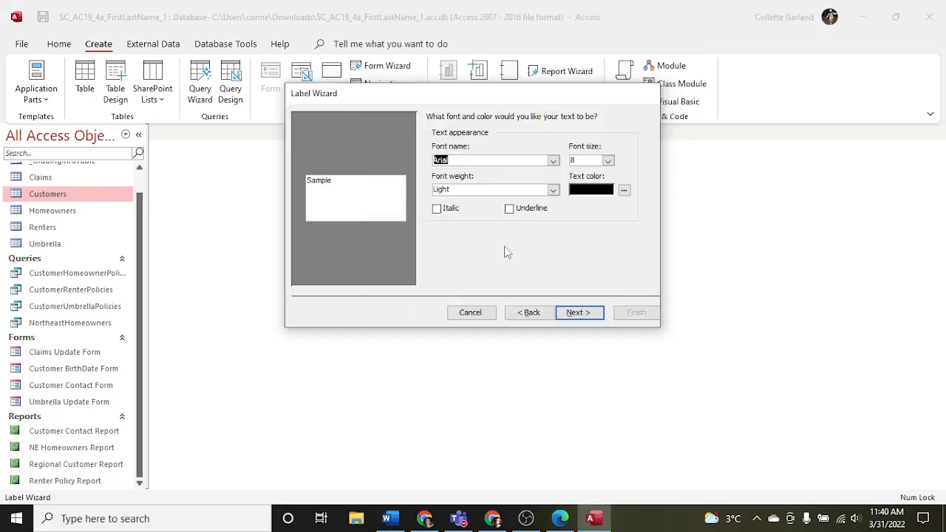
left_click(624, 190)
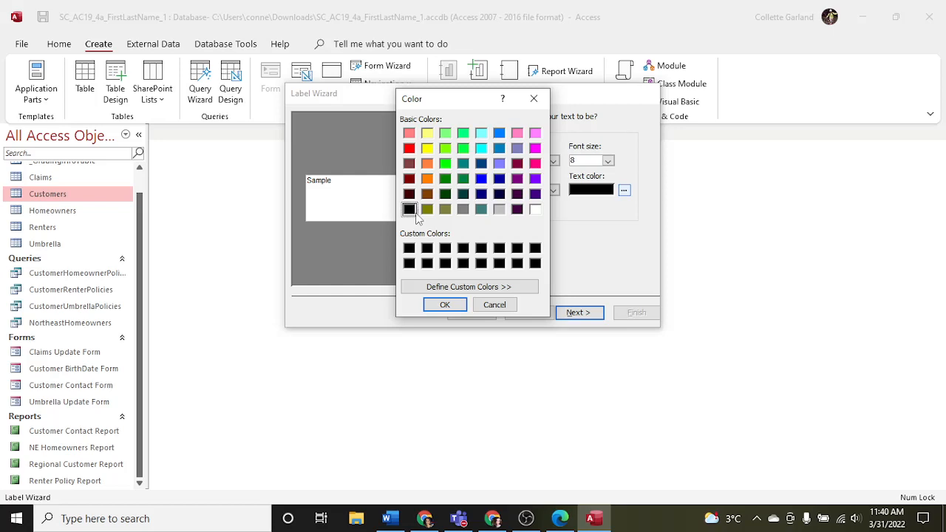
left_click(445, 307)
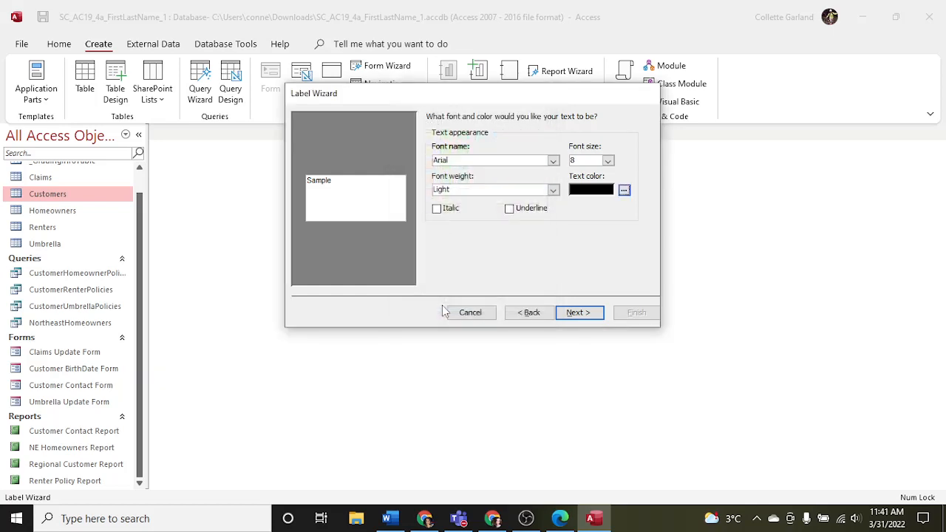
left_click(388, 519)
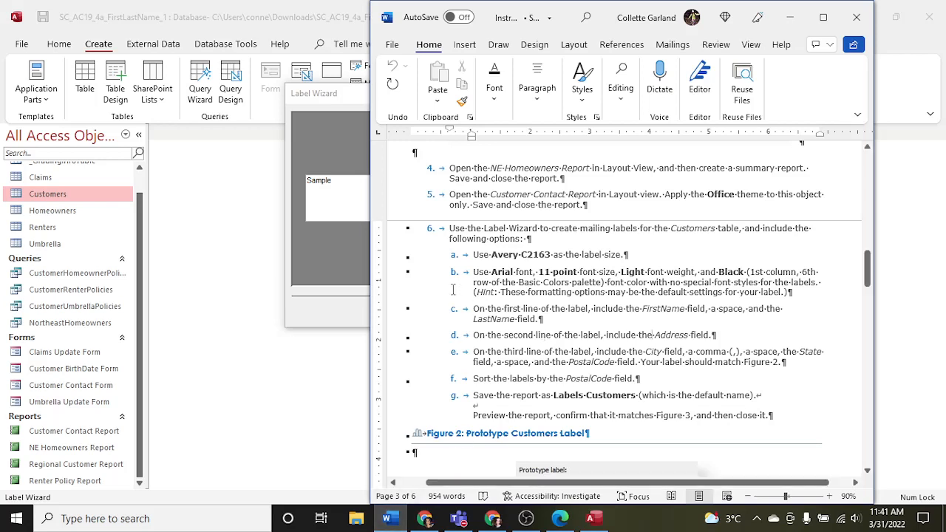
Return to Access, continue to the label layout and put FirstName, a space and LastName on the first label line
left_click(355, 266)
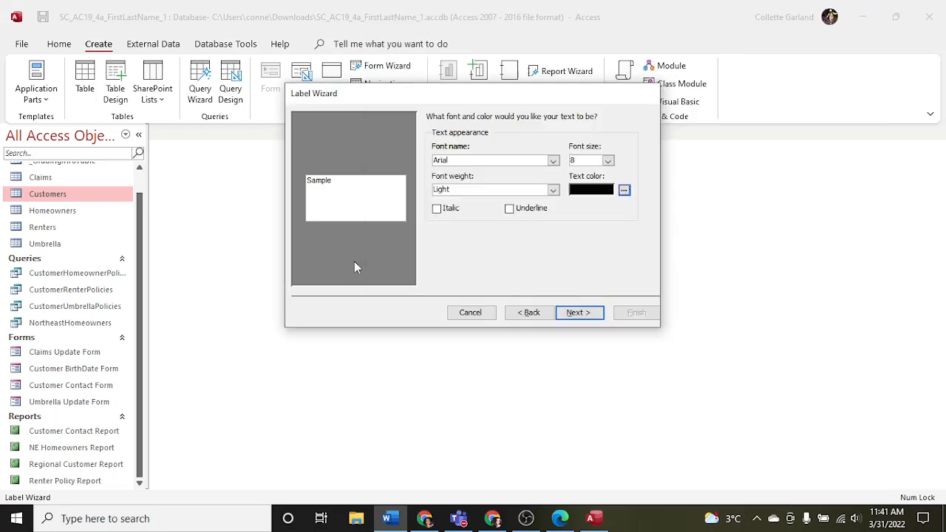
left_click(578, 313)
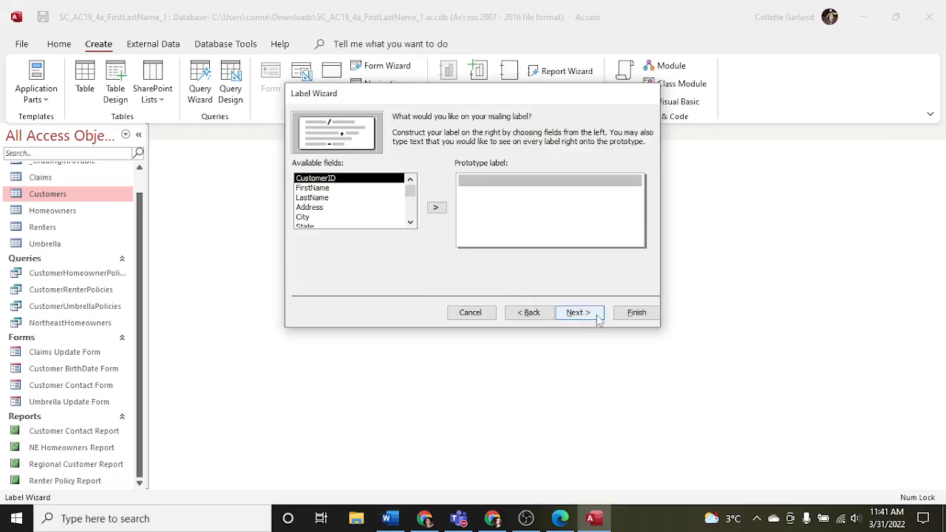
left_click(337, 190)
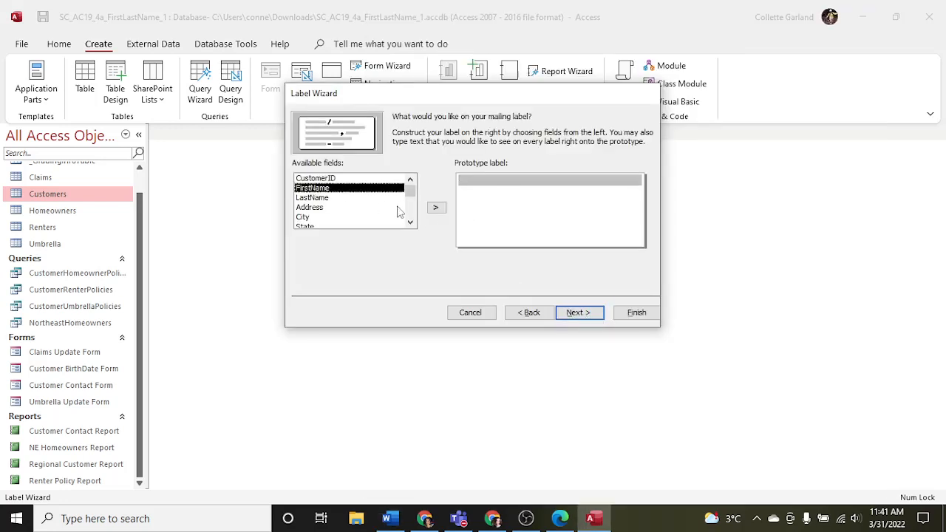
left_click(436, 209)
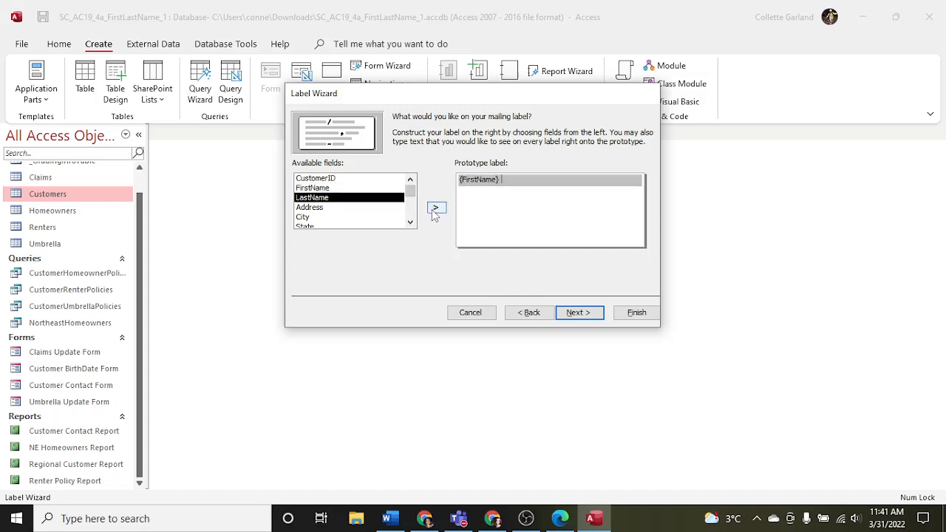
left_click(435, 209)
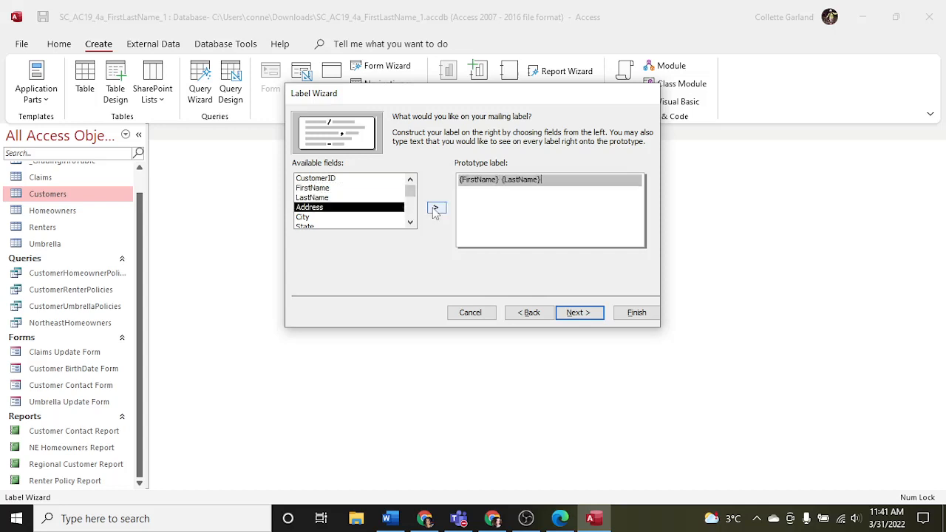
Check the second-line requirement in Word and add the Address field on the second line of the prototype label
left_click(391, 518)
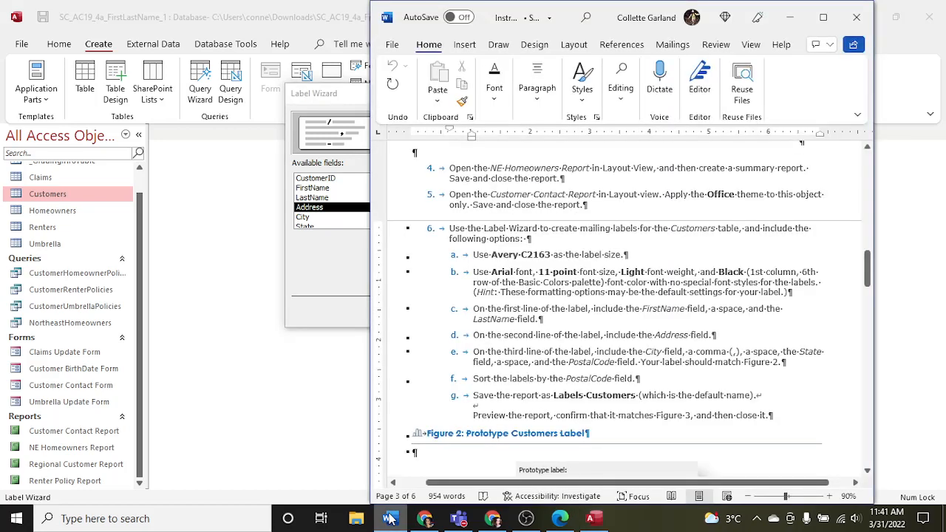
left_click(353, 307)
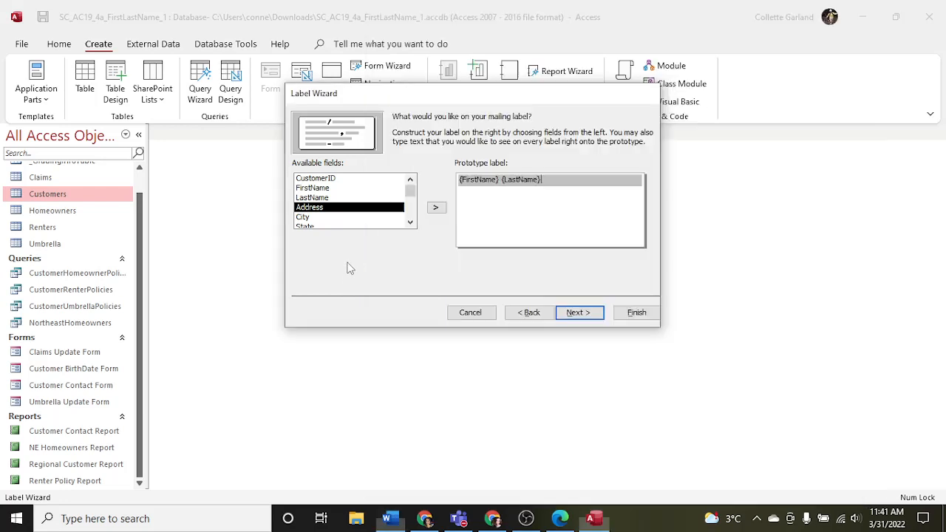
key("Return")
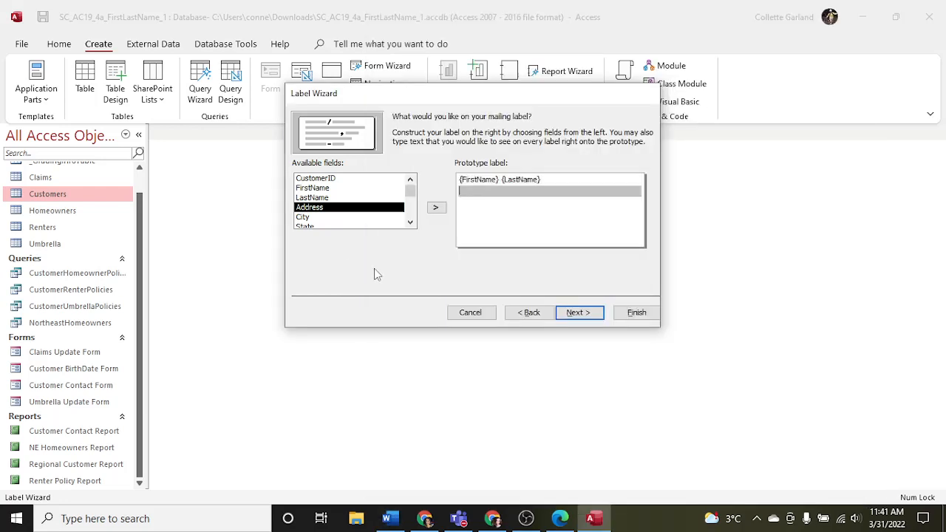
left_click(435, 208)
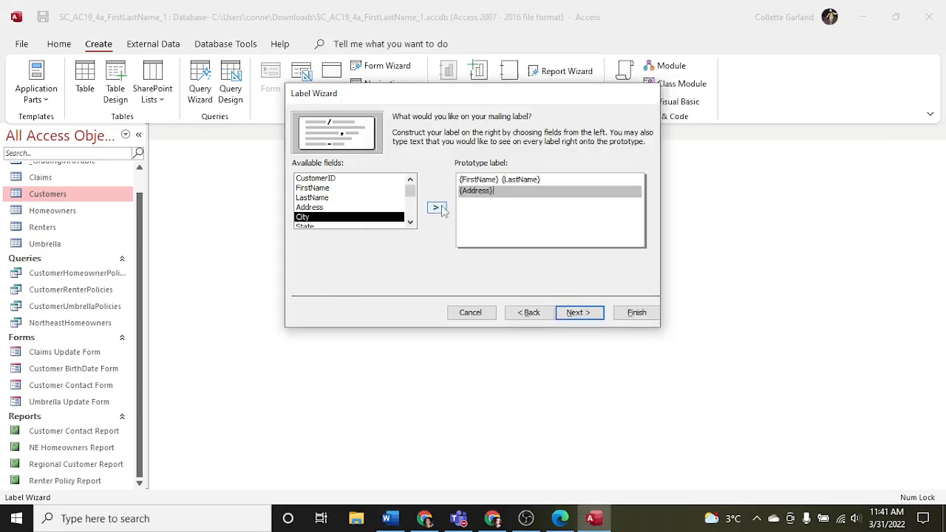
Build the third label line as City, a comma, a space, State, a space and PostalCode, checking the Word instructions
left_click(395, 523)
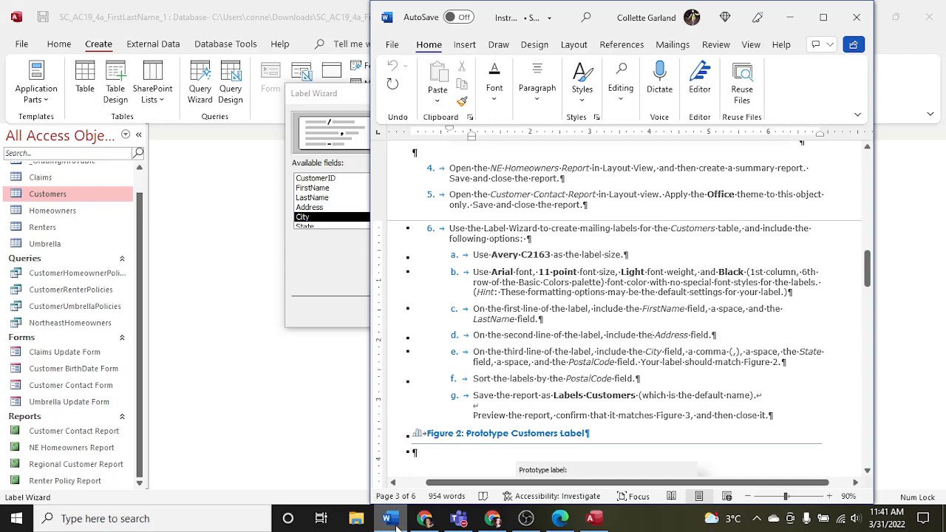
left_click(344, 275)
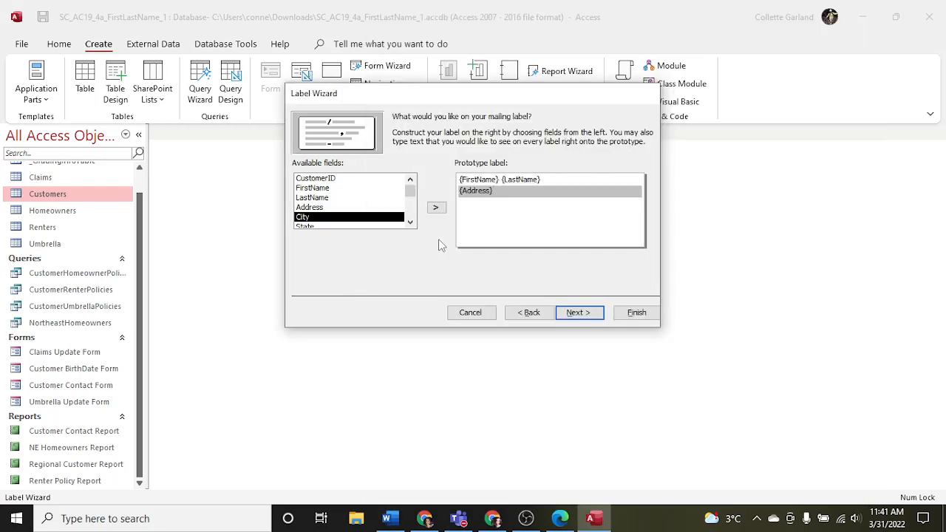
key("Return")
left_click(436, 209)
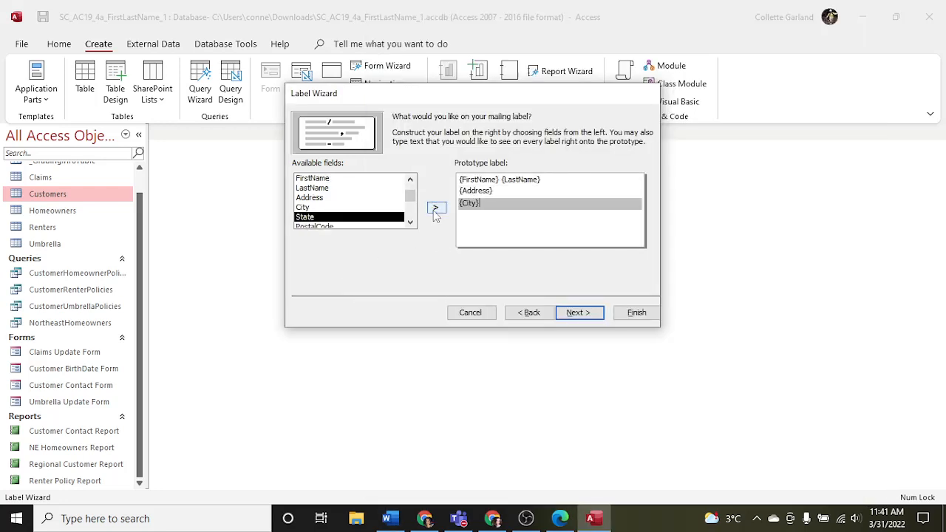
type(",")
left_click(436, 209)
left_click(387, 518)
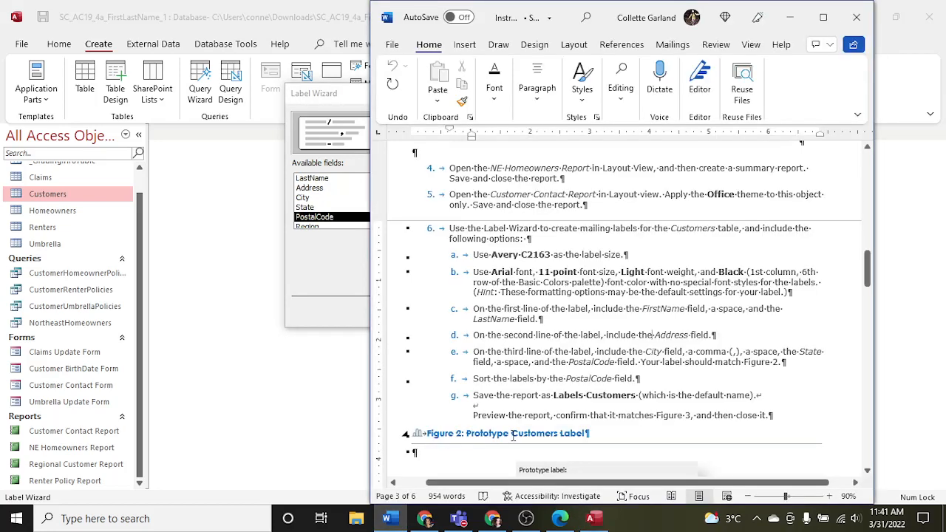
left_click(341, 278)
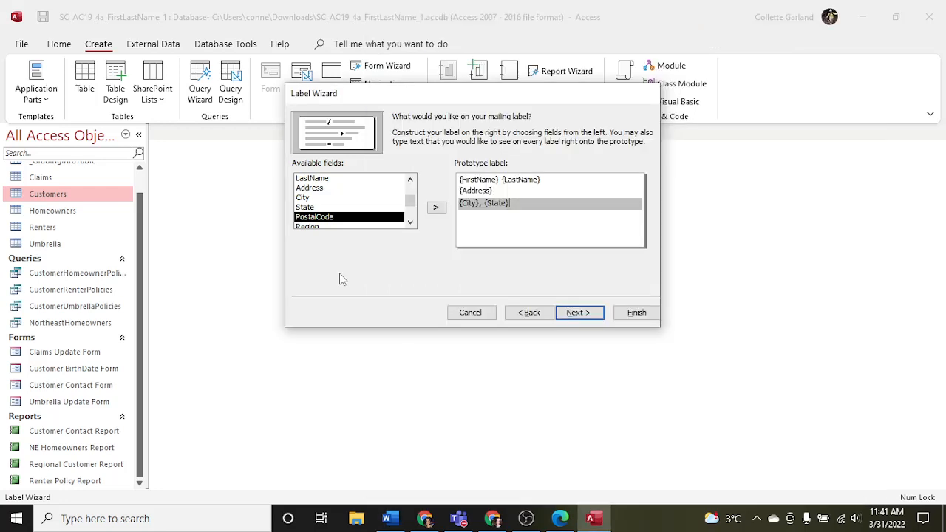
left_click(435, 207)
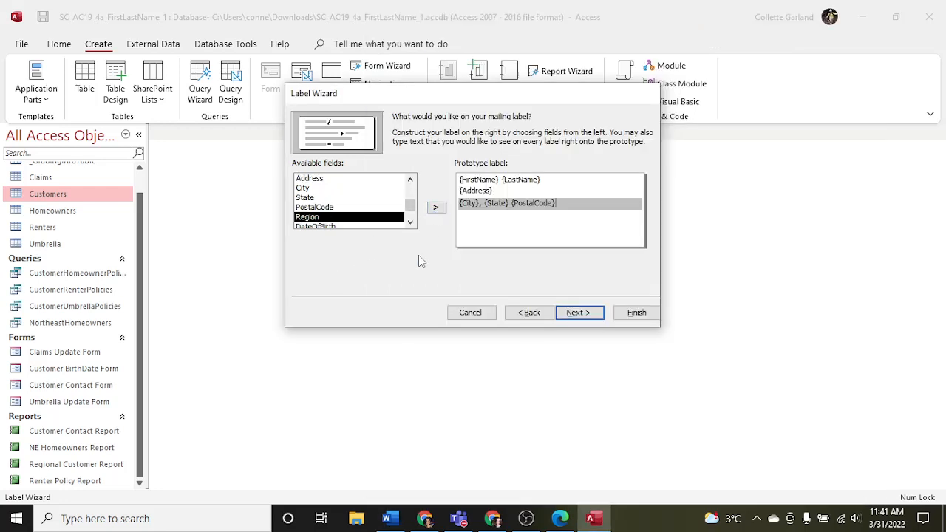
Check the sorting requirement in Word, sort the labels by PostalCode and continue to the report name settings
left_click(386, 518)
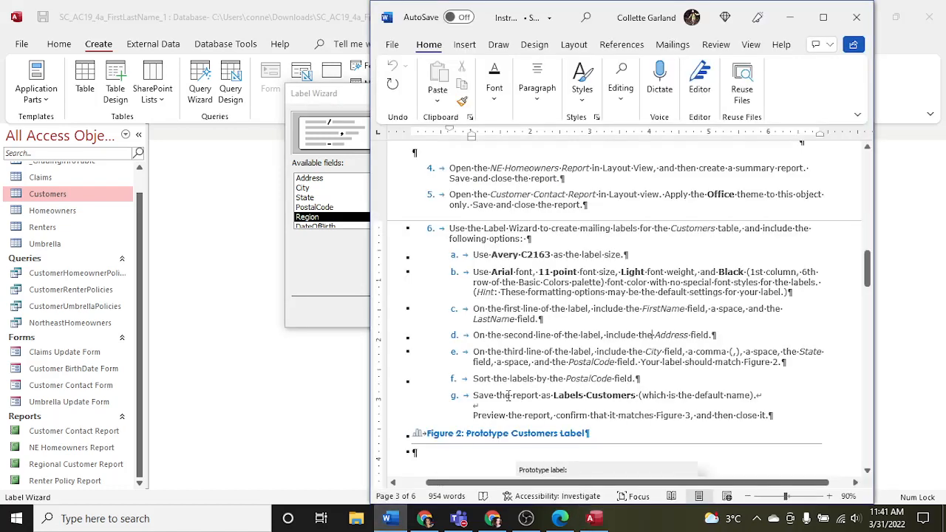
left_click(350, 268)
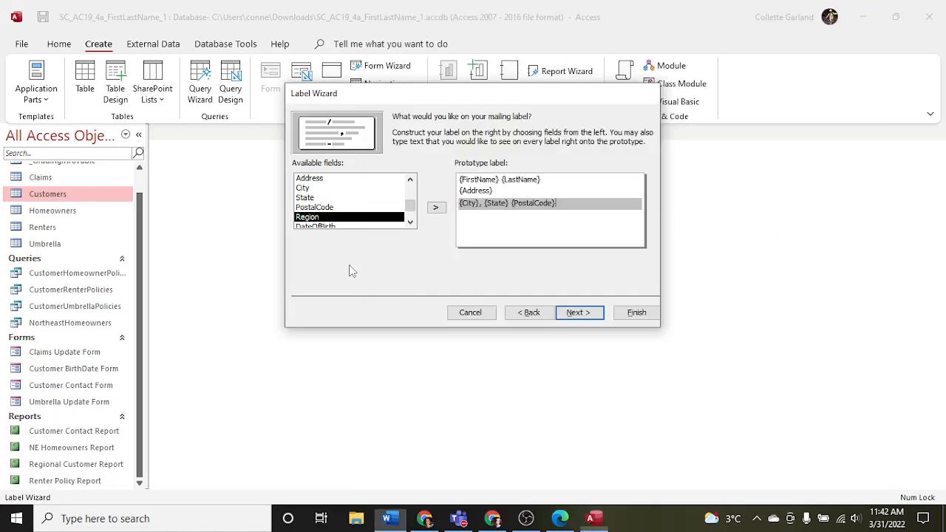
left_click(579, 312)
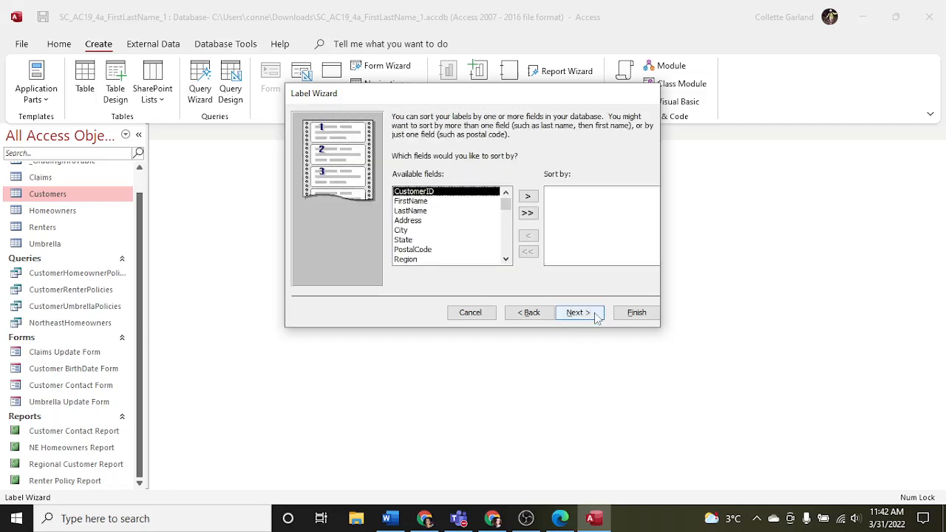
left_click(464, 251)
left_click(527, 197)
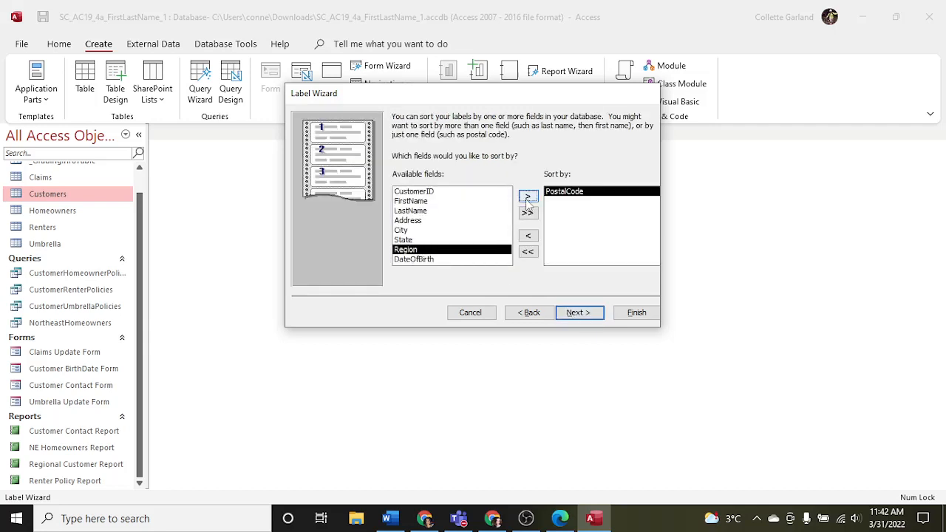
left_click(576, 314)
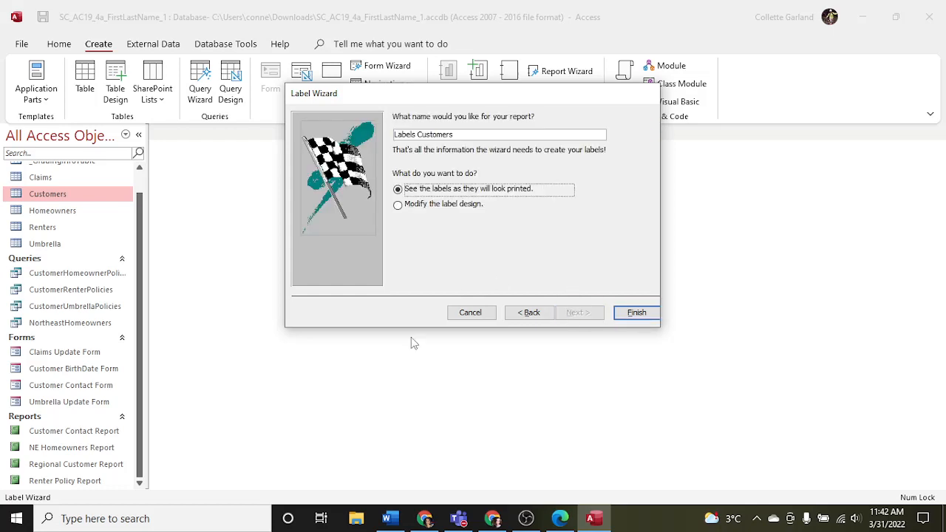
Check the required report name in Word and finish the wizard with the name Labels Customers, previewing the printed labels
left_click(389, 518)
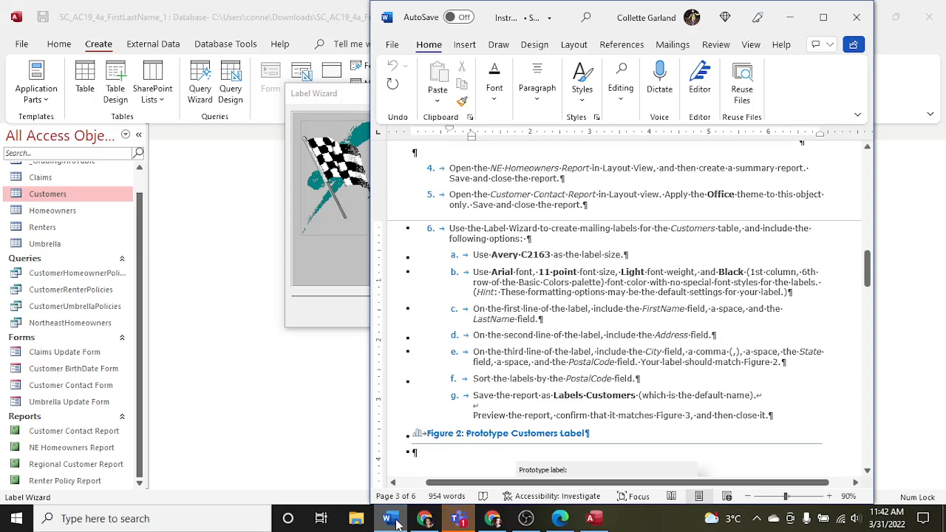
left_click(355, 275)
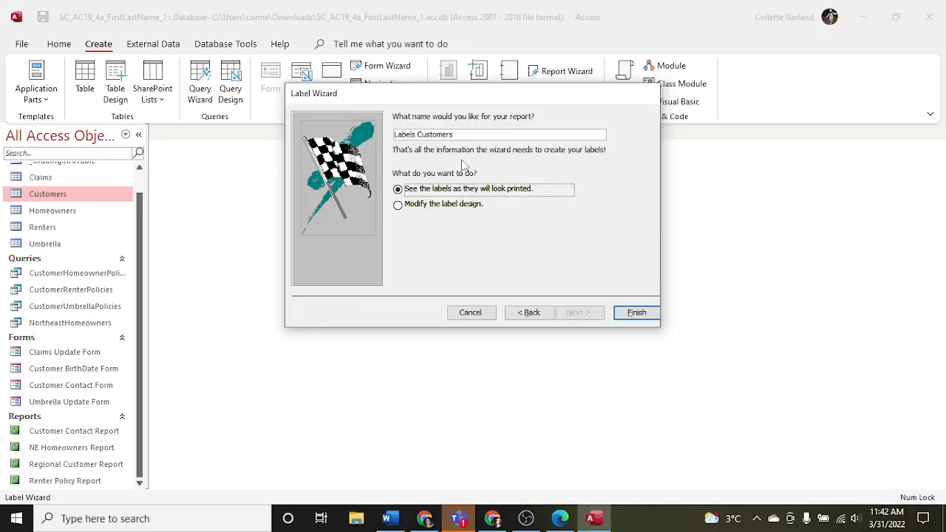
left_click(632, 313)
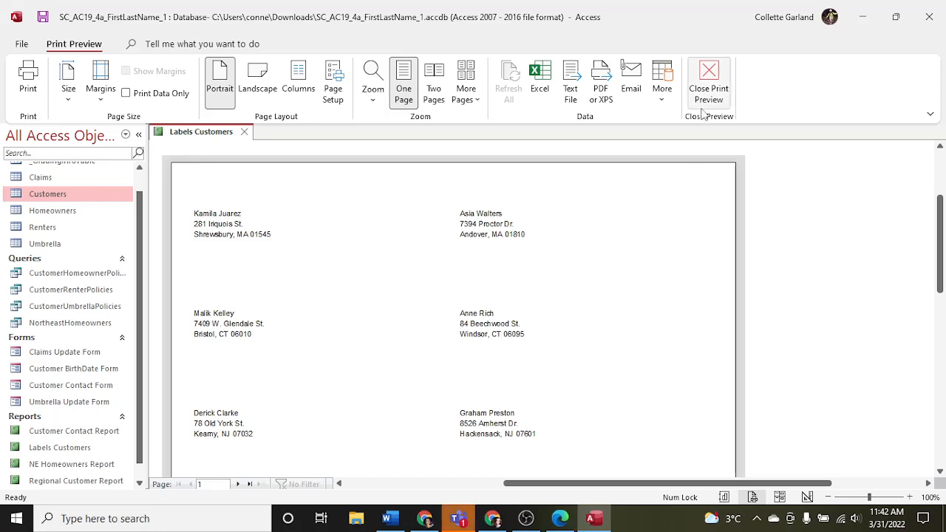
Close the print preview of the Labels Customers report, save the report and close it
left_click(707, 84)
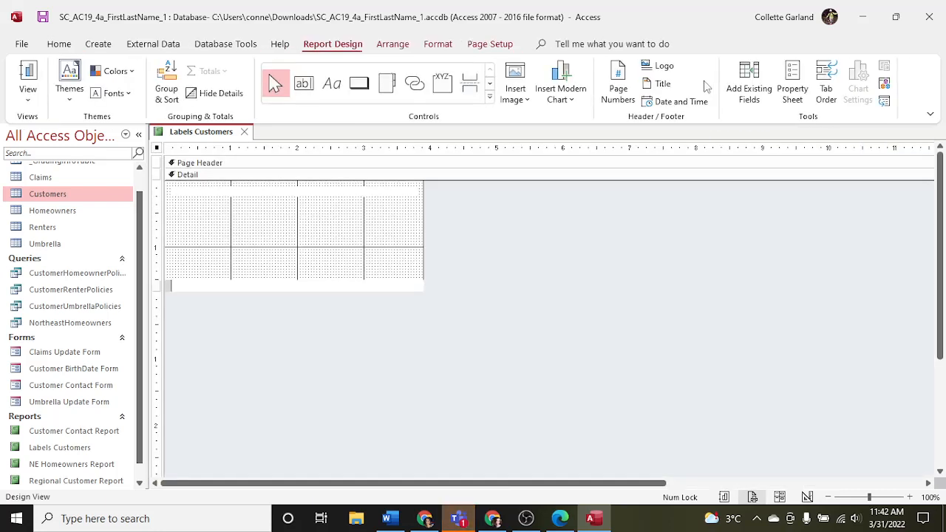
right_click(190, 137)
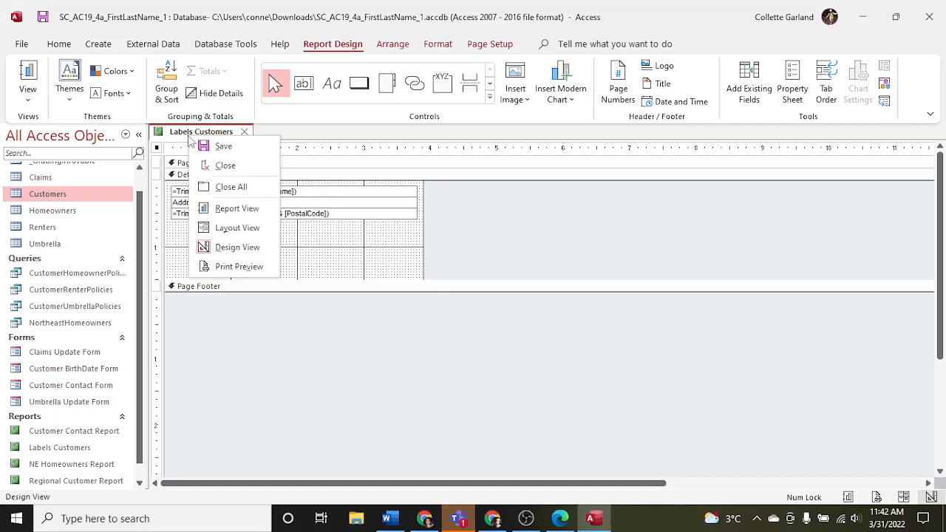
left_click(222, 146)
left_click(245, 132)
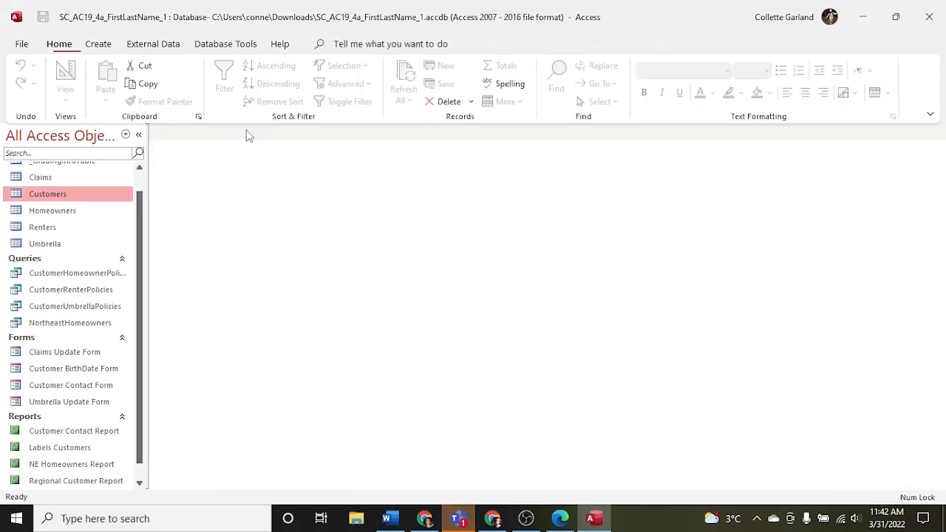
Review Figures 2 and 3 in the Word instructions and read the seventh project step for the Report Wizard options
left_click(391, 519)
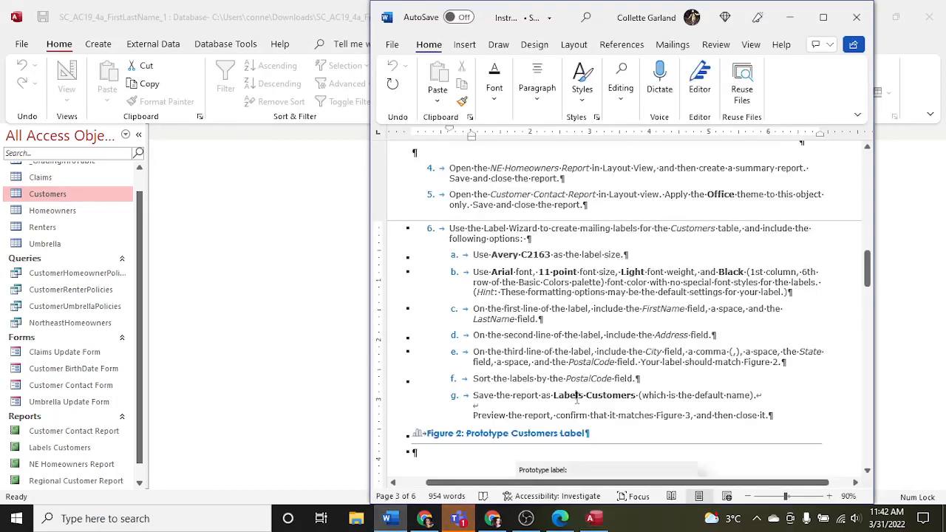
scroll(577, 397, "down", 3)
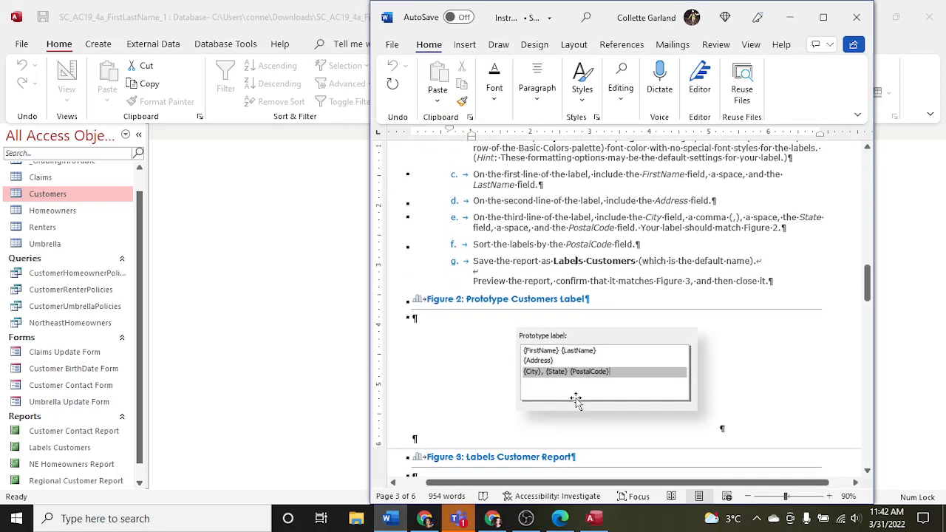
scroll(577, 400, "down", 5)
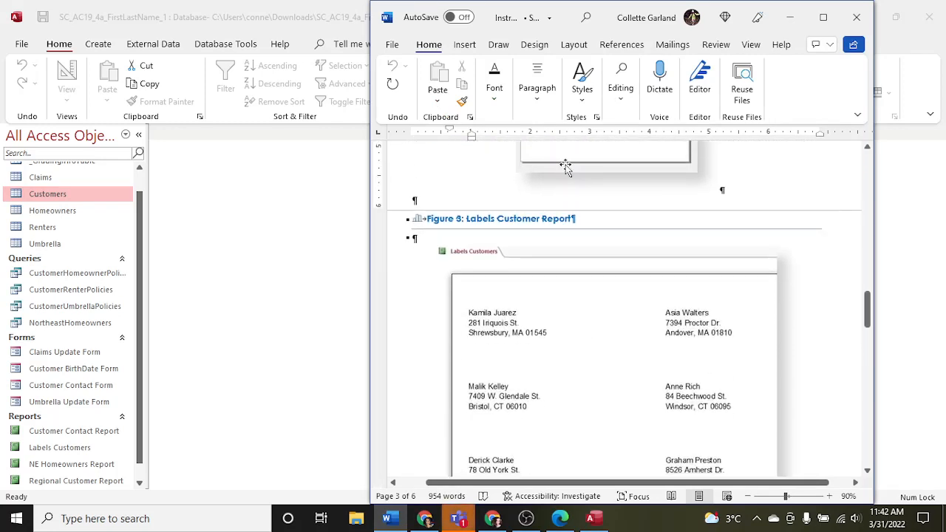
scroll(581, 230, "down", 1)
scroll(583, 296, "down", 2)
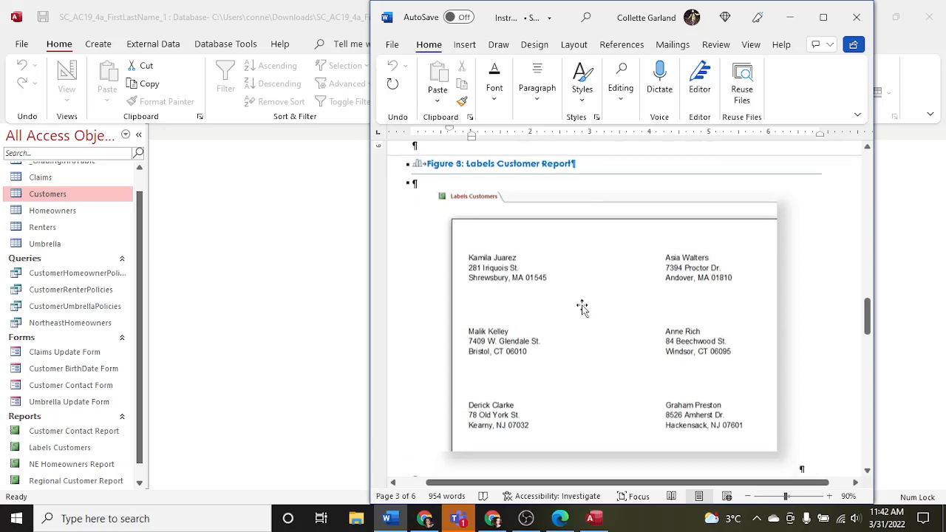
scroll(585, 288, "down", 6)
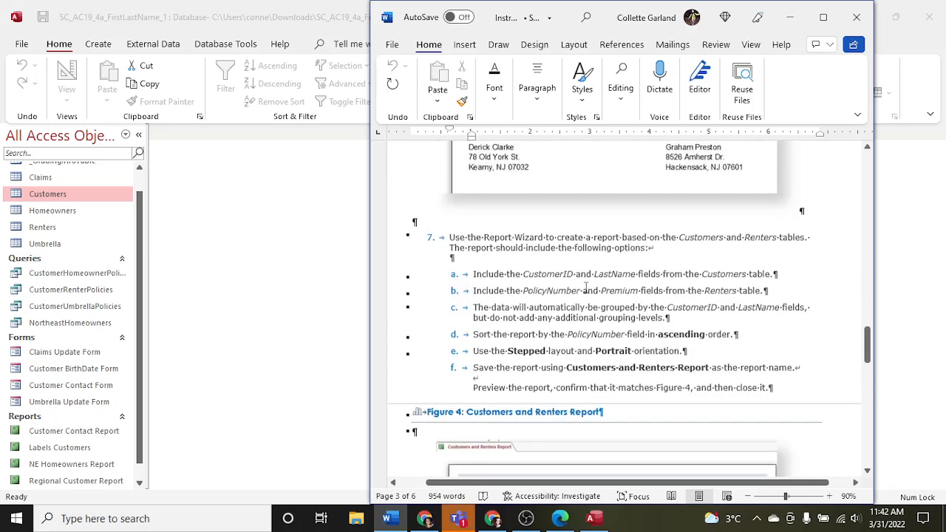
Switch back to Access and start the Report Wizard with the Customers table, checking the required report fields in Word
left_click(222, 169)
left_click(107, 43)
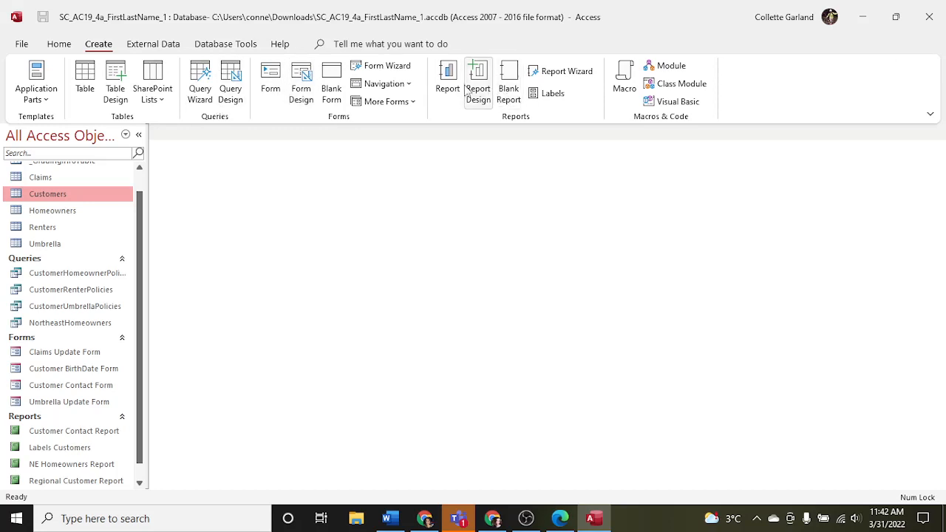
left_click(556, 72)
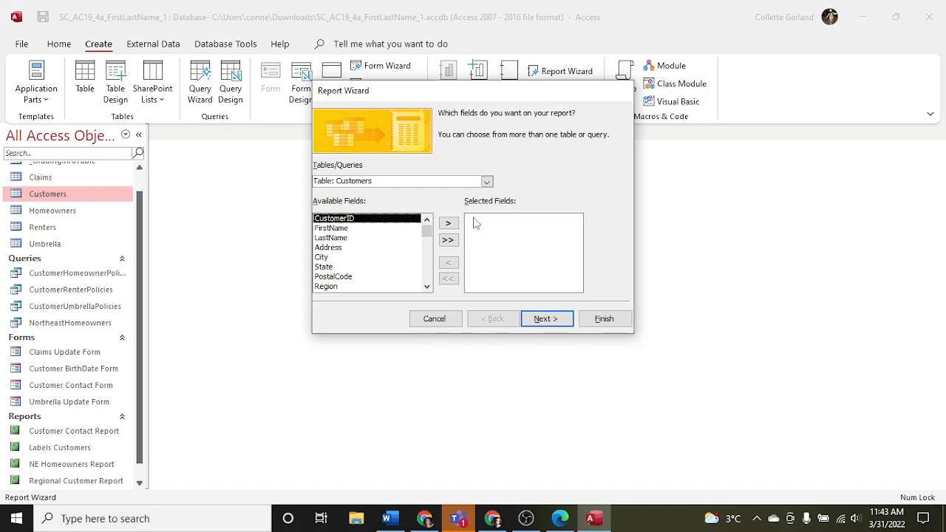
left_click(391, 519)
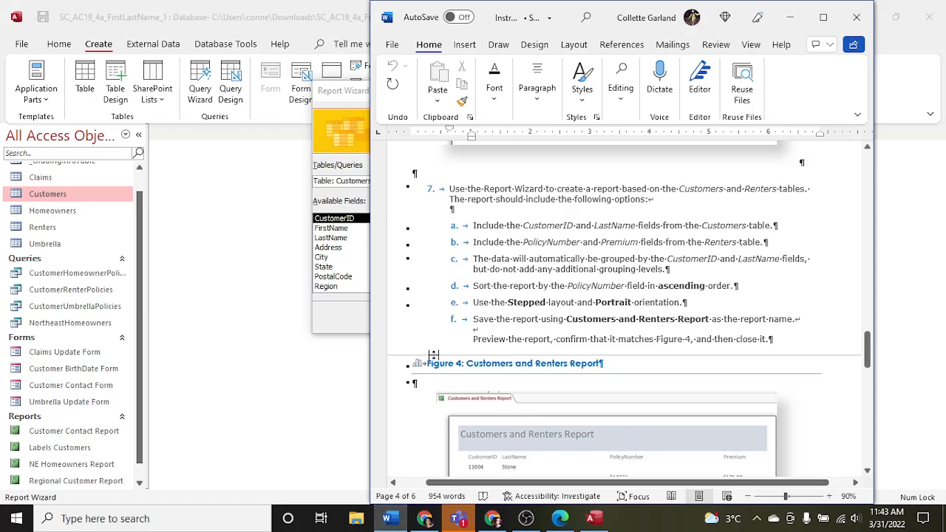
left_click(365, 320)
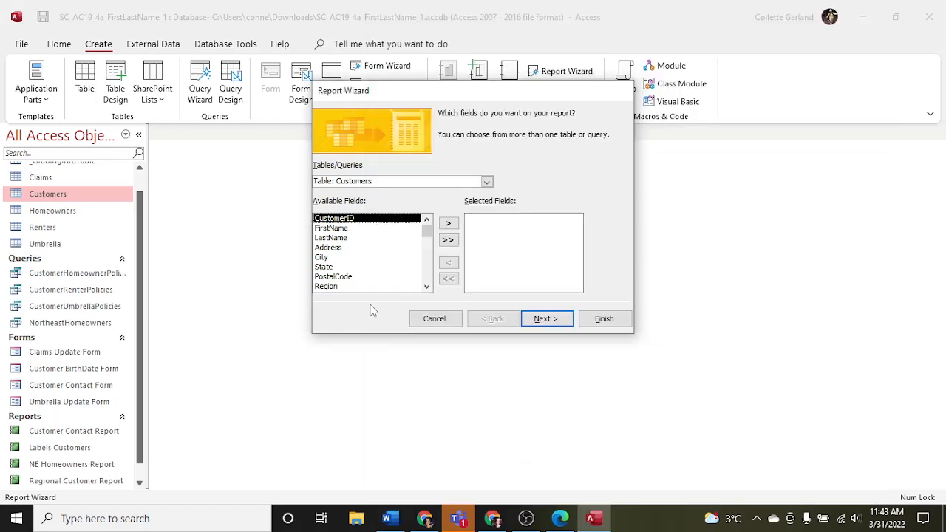
Add the CustomerID and LastName fields from the Customers table to the report
left_click(448, 224)
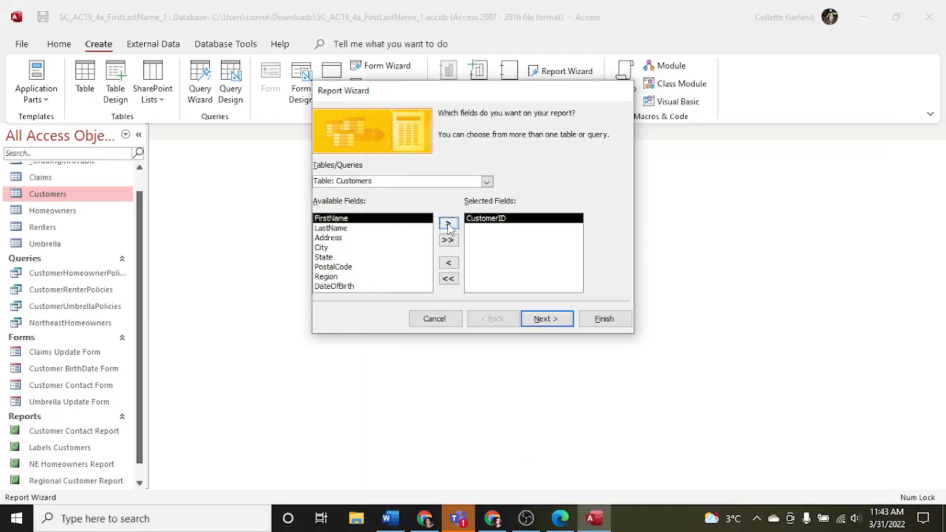
left_click(379, 229)
left_click(447, 225)
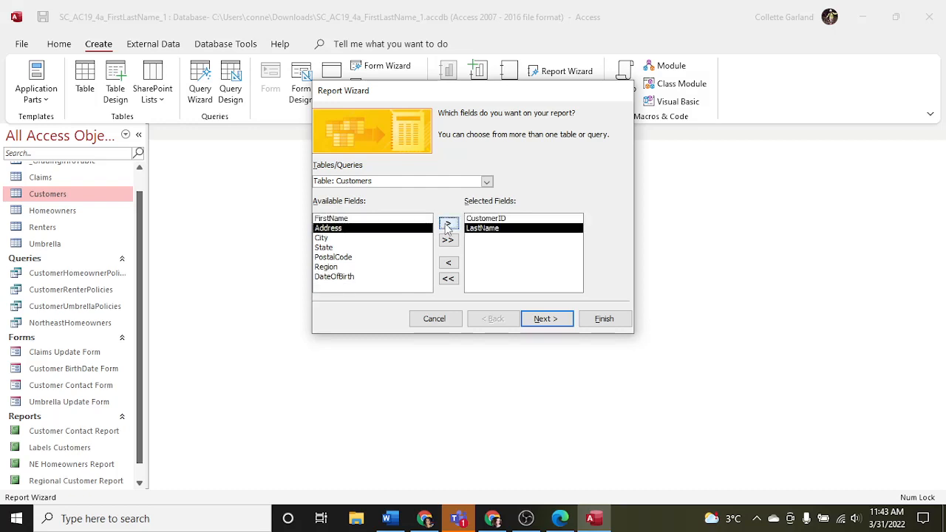
Add the PolicyNumber and Premium fields from the Renters table to the report, checking the required fields in Word
left_click(487, 181)
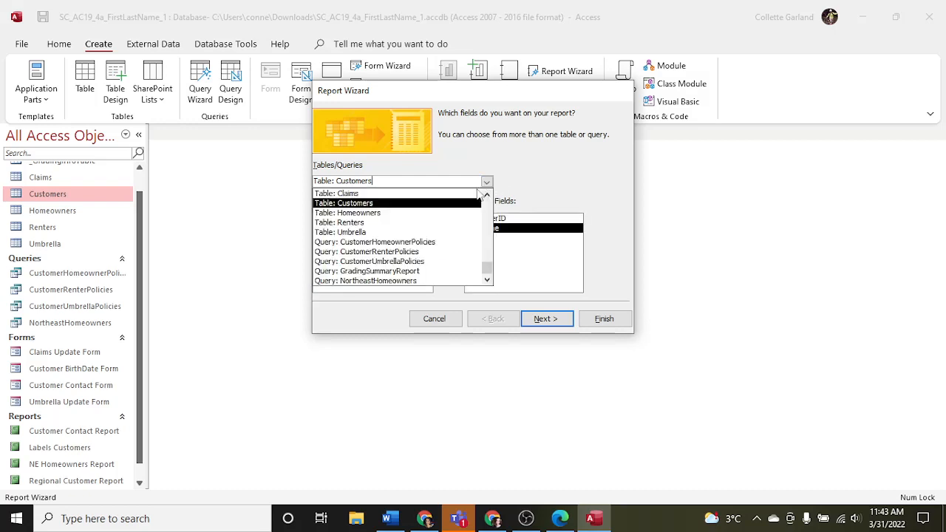
left_click(447, 222)
left_click(388, 518)
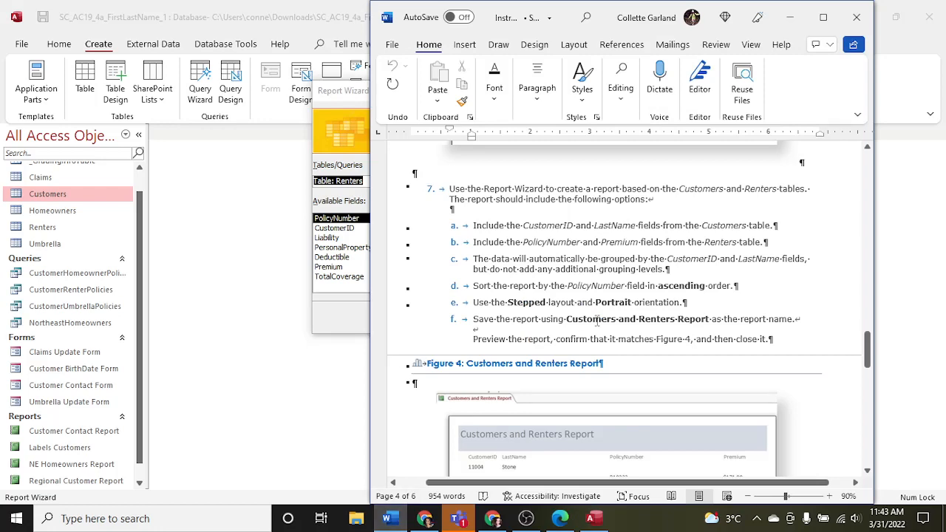
left_click(361, 323)
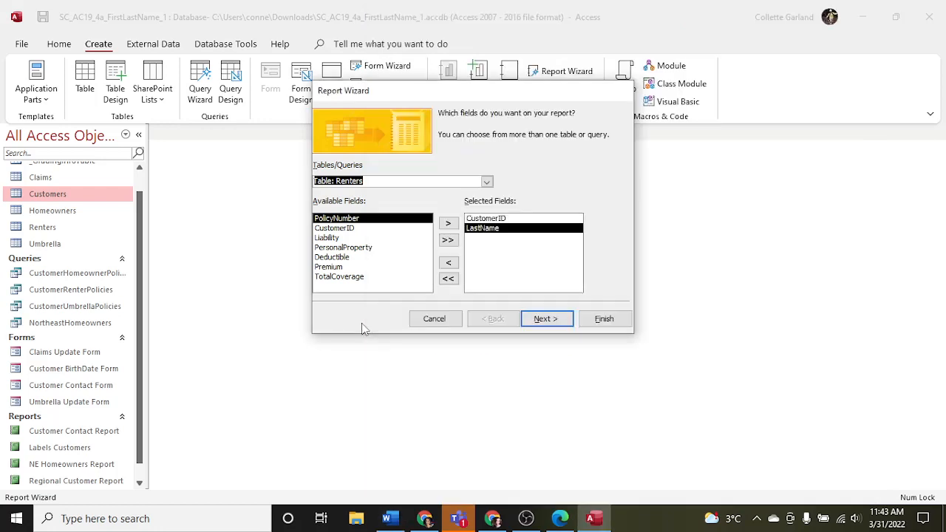
left_click(448, 223)
left_click(375, 257)
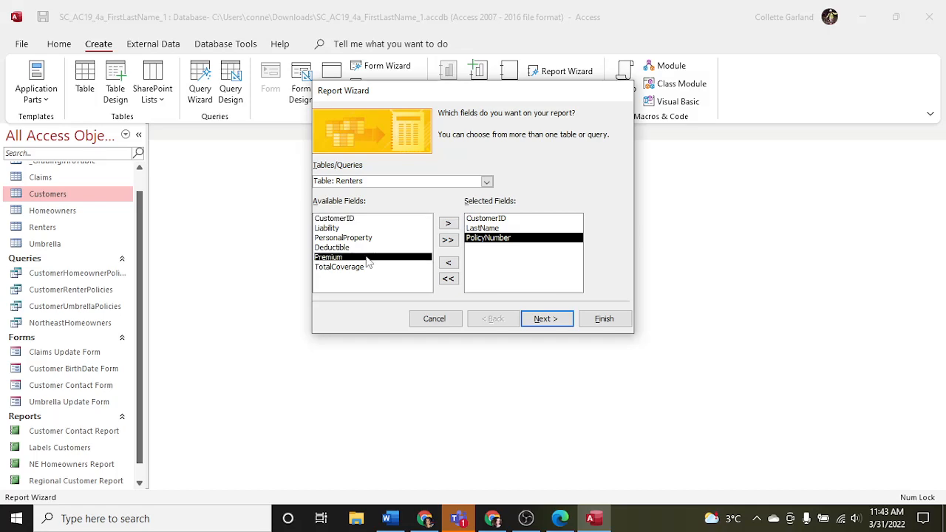
left_click(448, 223)
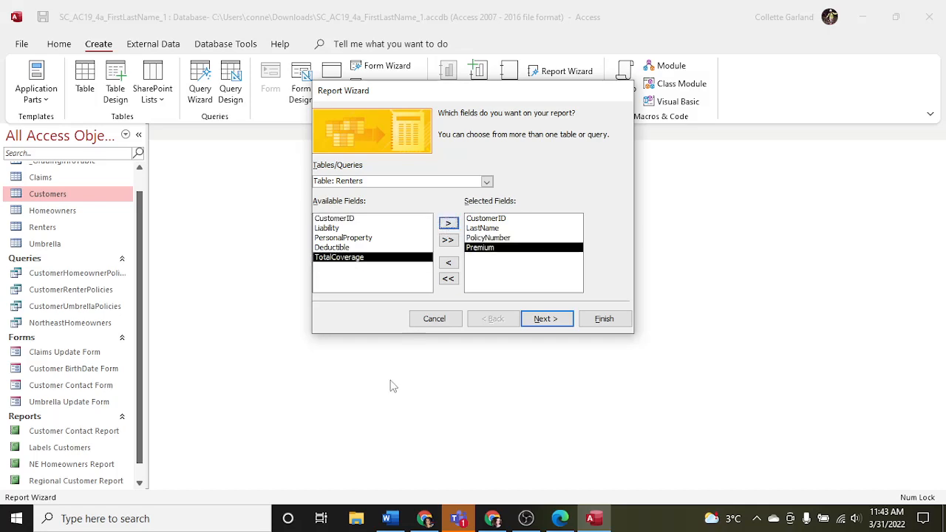
Check the grouping instructions in Word, then keep the data viewed by Customers without adding any grouping levels
left_click(388, 518)
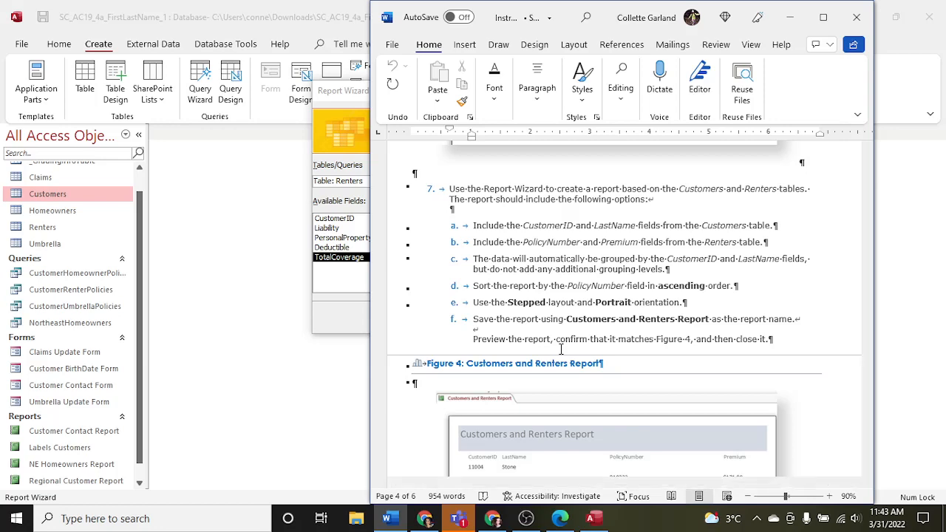
left_click(357, 323)
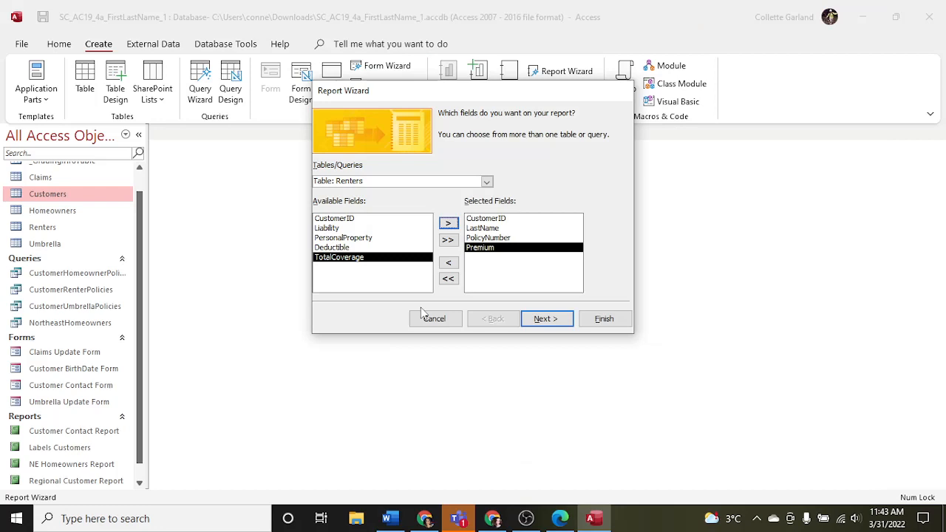
left_click(534, 319)
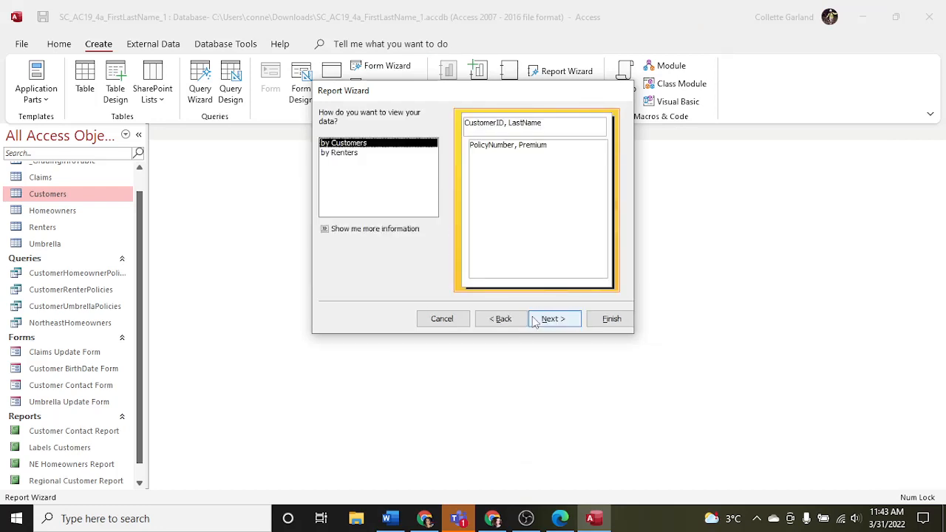
left_click(534, 319)
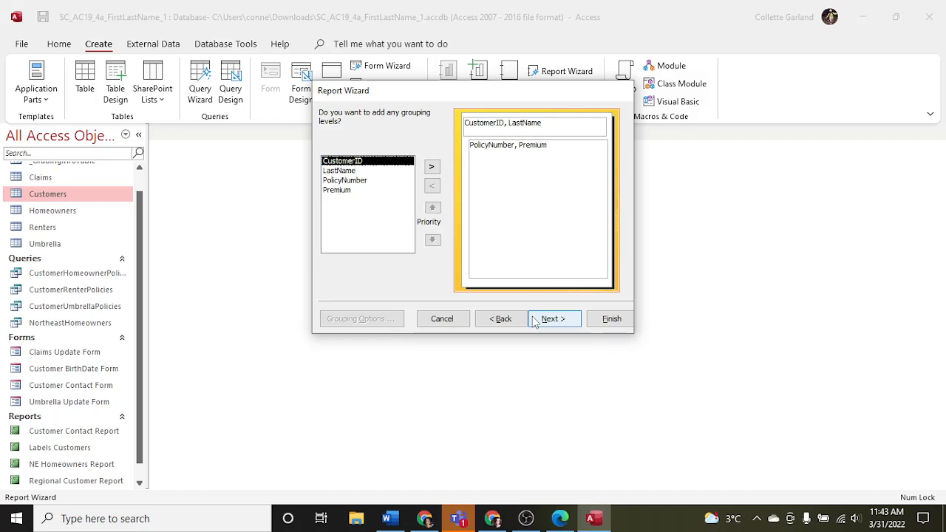
left_click(533, 320)
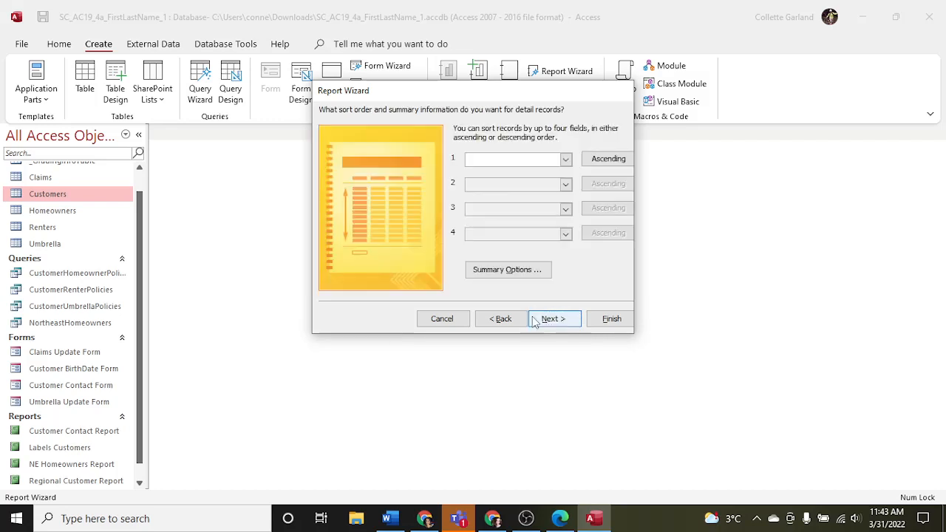
Check the sort instruction in Word and sort the report's detail records by PolicyNumber in ascending order
left_click(398, 516)
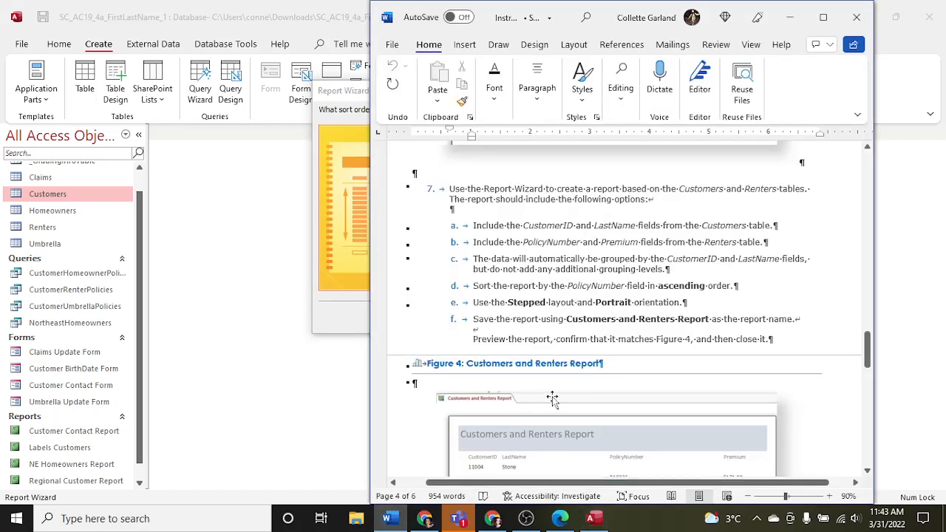
left_click(348, 321)
left_click(565, 160)
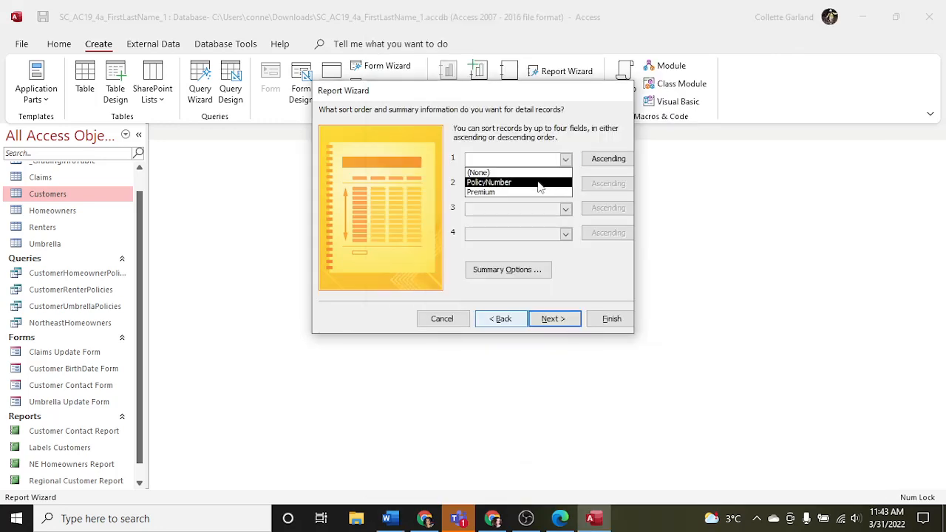
left_click(545, 183)
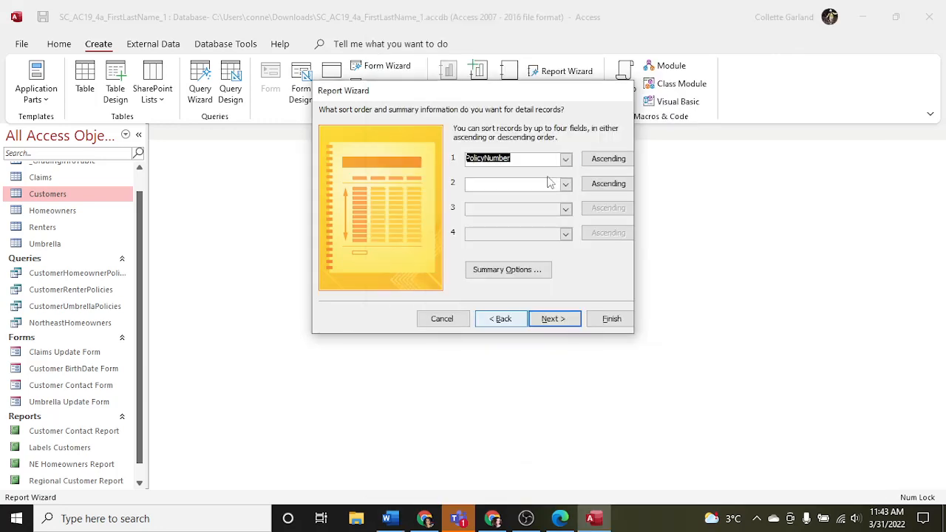
left_click(547, 318)
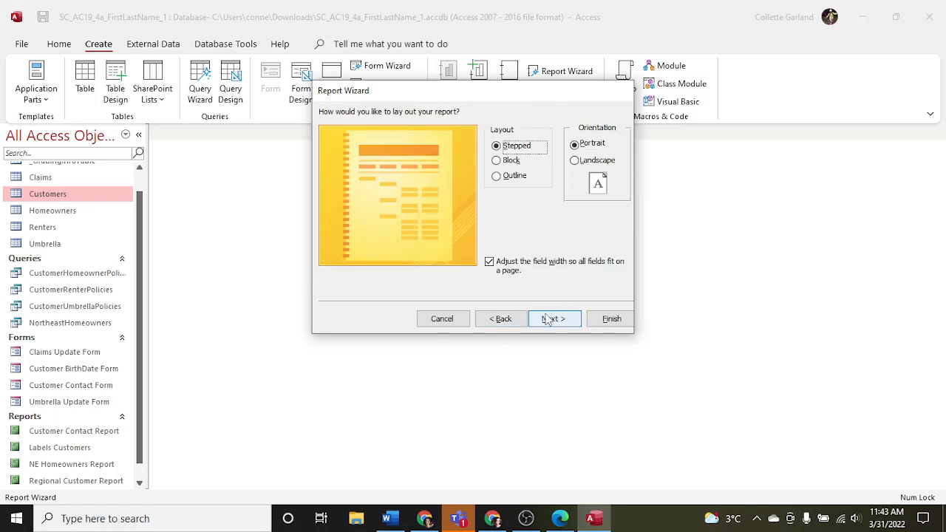
Copy the report name from the Word instructions and accept the Stepped layout and Portrait orientation in the Report Wizard
left_click(394, 518)
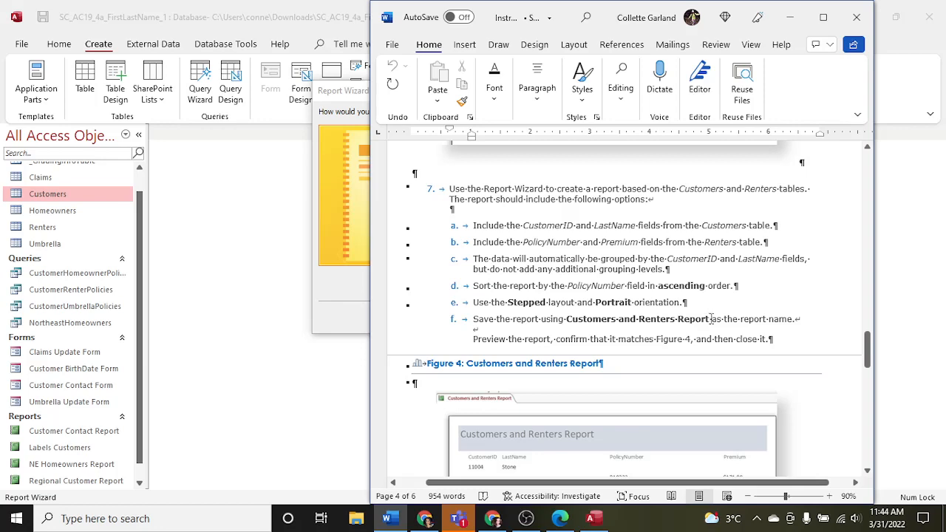
left_click_drag(708, 318, 584, 323)
key("ctrl+c")
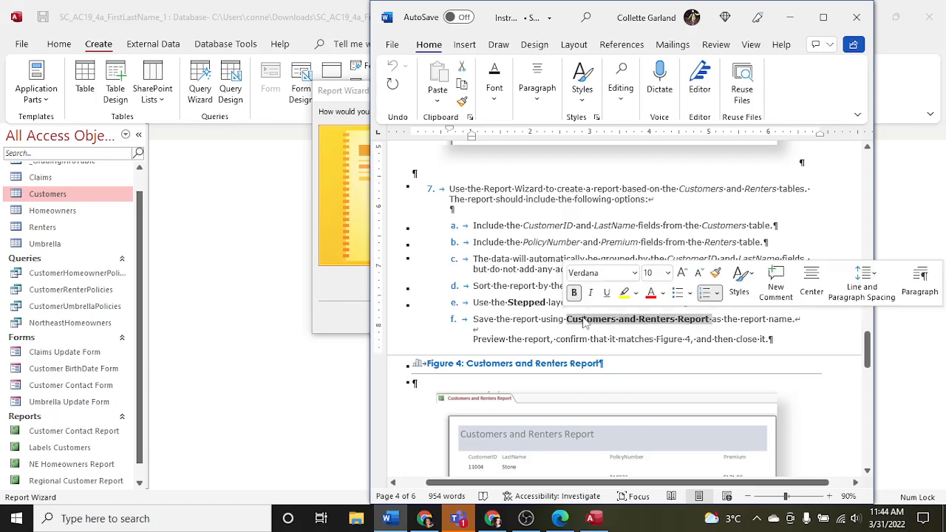
left_click(323, 303)
left_click(547, 319)
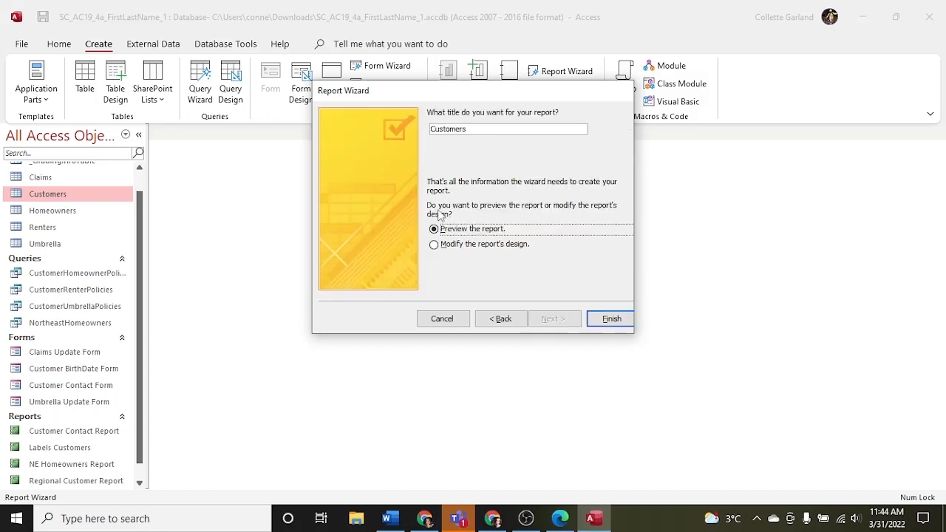
Title the report Customers and Renters Report and finish the wizard with the report opened in preview
double_click(471, 129)
key("ctrl+v")
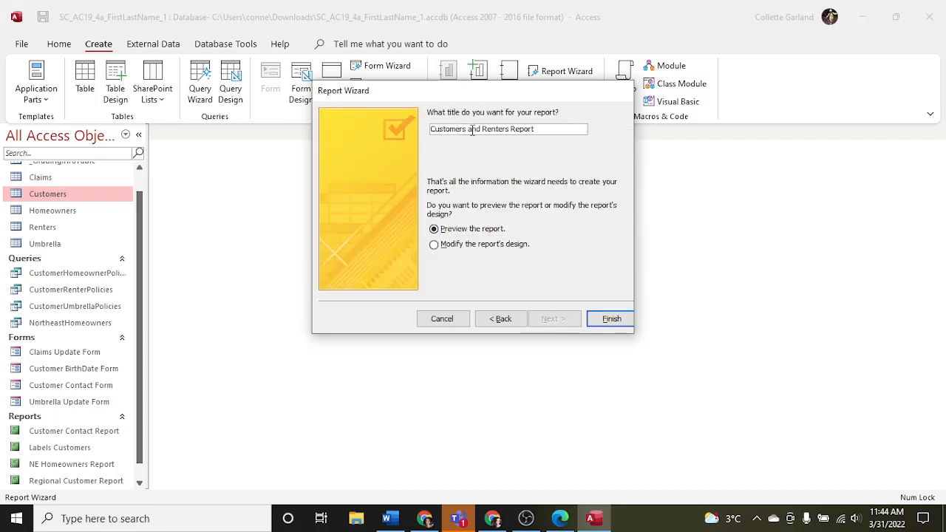
left_click(602, 320)
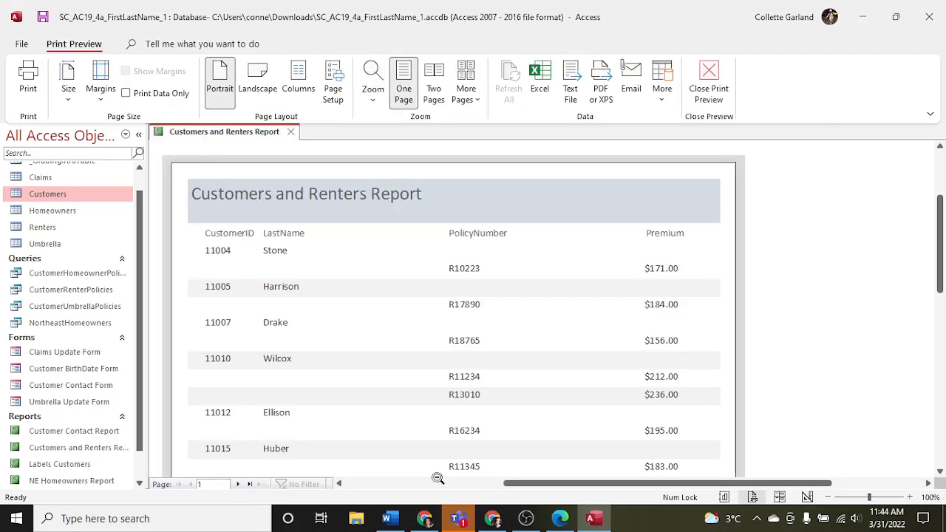
Switch to Word and compare the previewed report with Figure 4 in the instructions
left_click(402, 518)
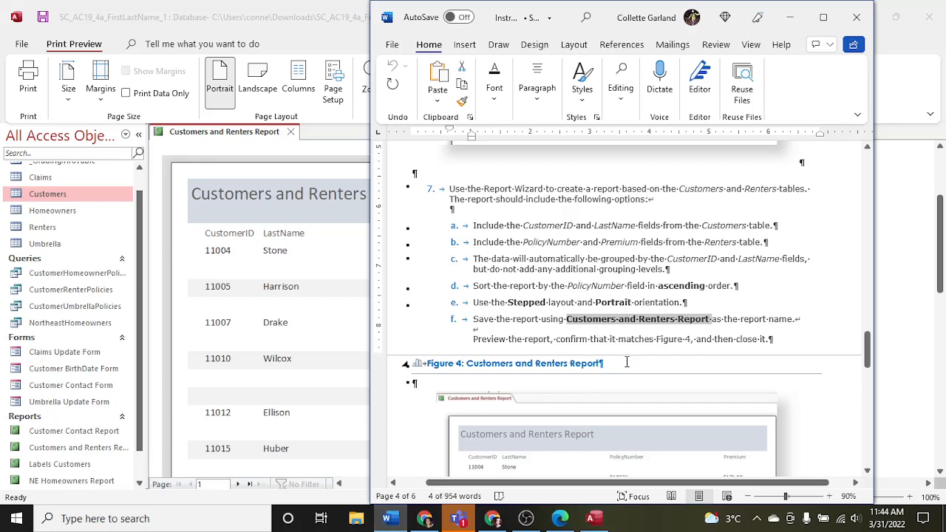
scroll(627, 362, "down", 4)
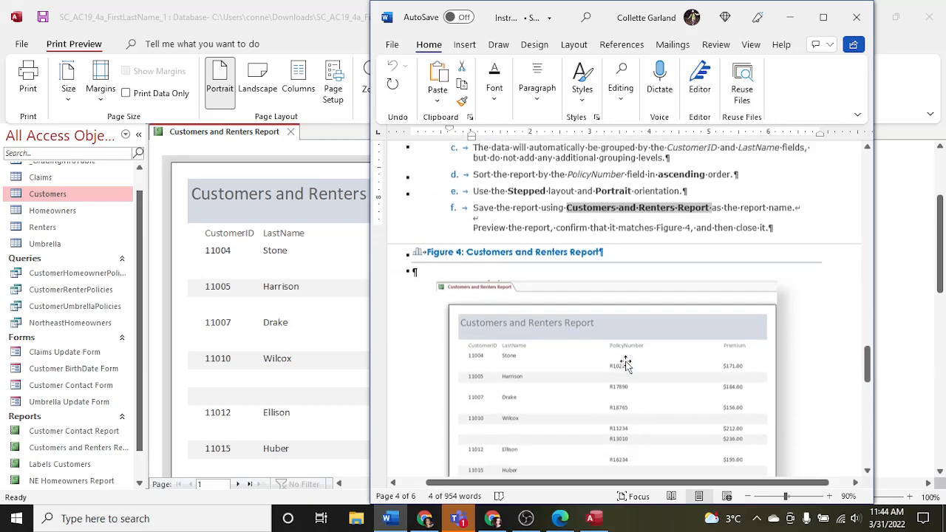
scroll(625, 364, "down", 2)
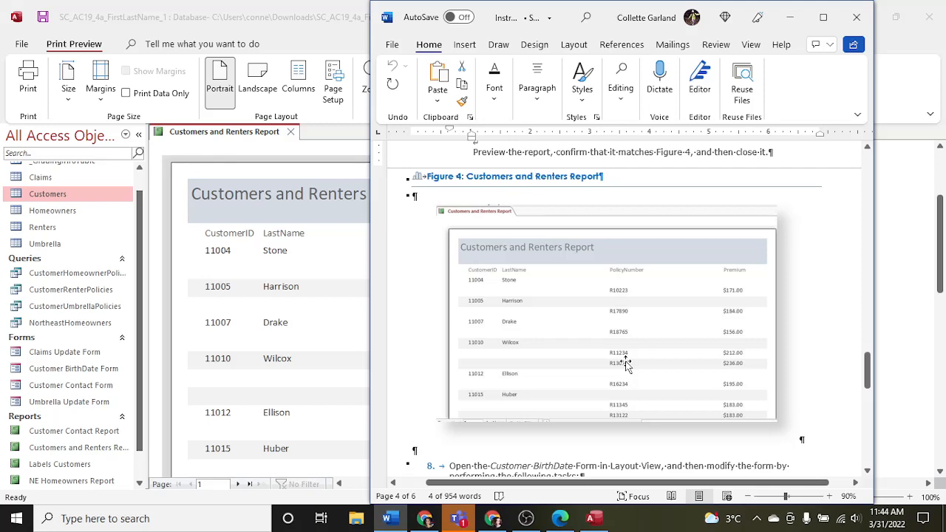
scroll(626, 363, "down", 4)
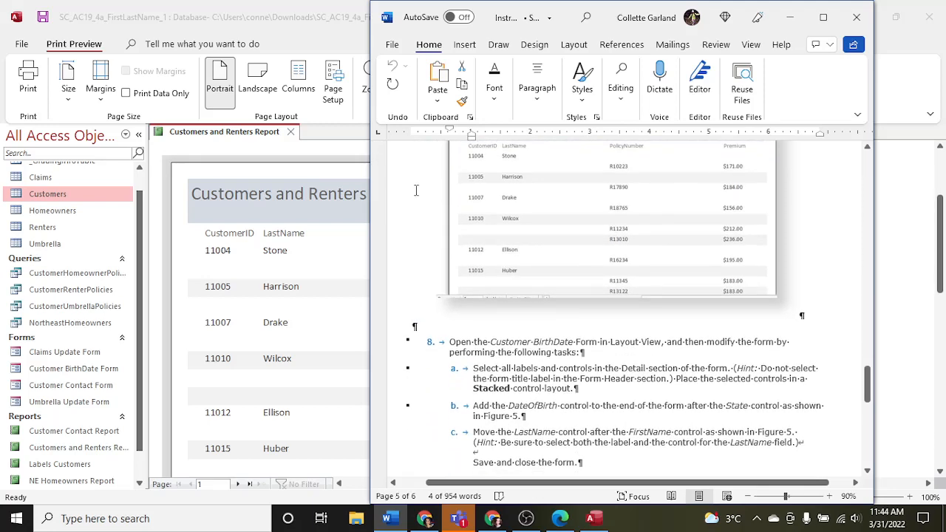
Return to Access, inspect the previewed page and close the Customers and Renters Report
left_click(334, 158)
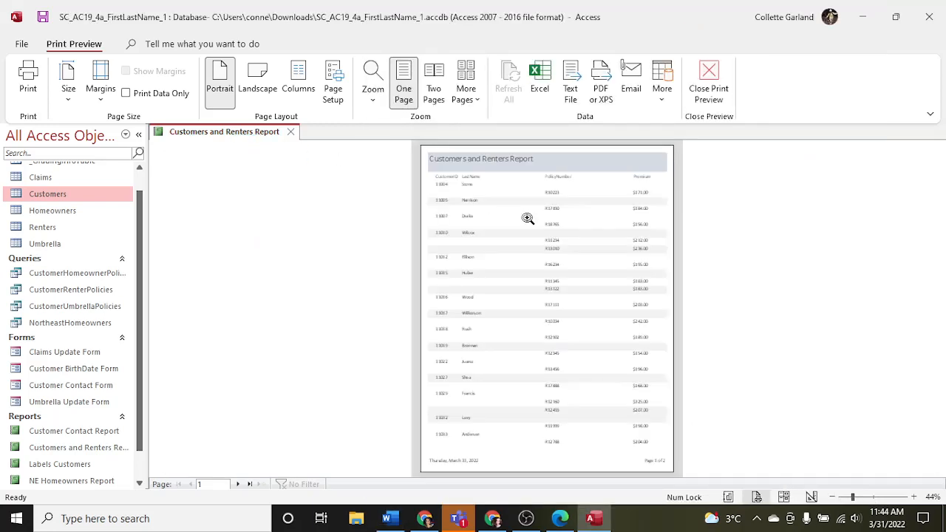
left_click(526, 217)
right_click(262, 140)
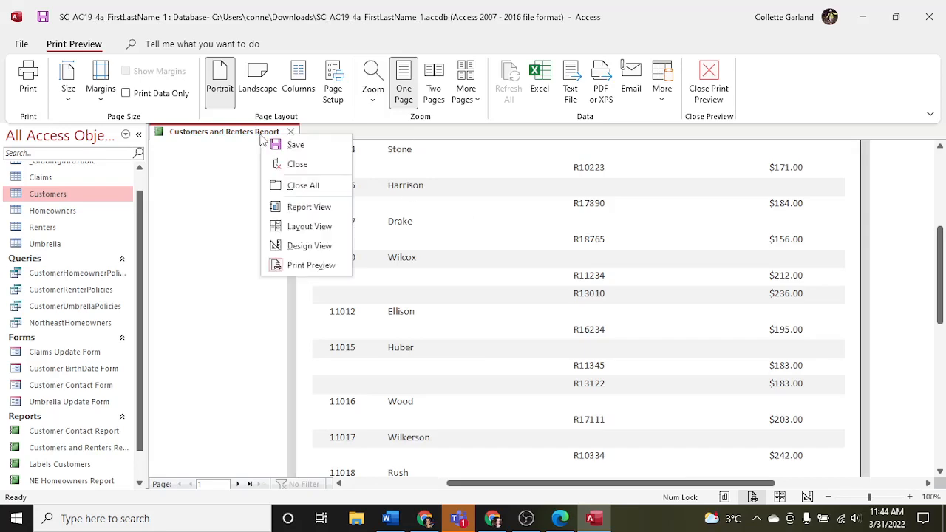
left_click(289, 206)
left_click(291, 132)
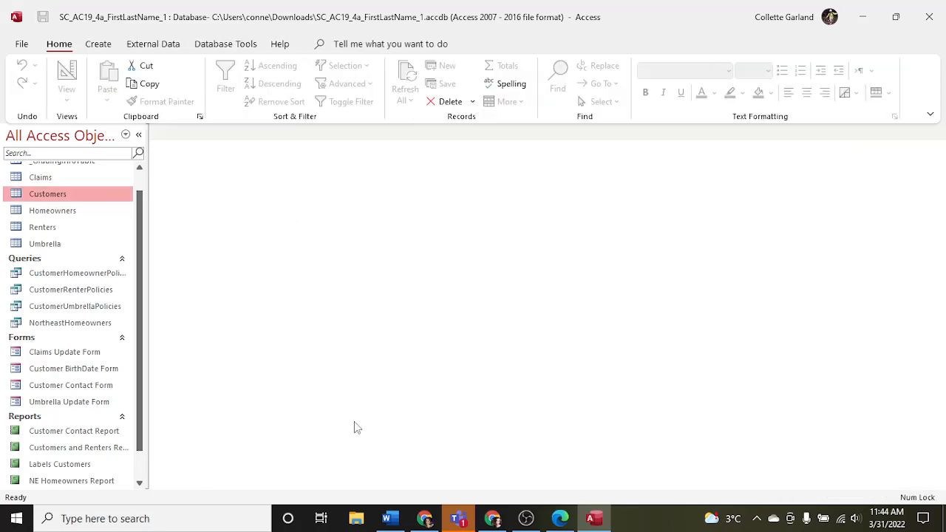
Read the eighth project step in Word and open the Customer BirthDate Form in Layout View in Access
left_click(385, 518)
scroll(623, 346, "down", 3)
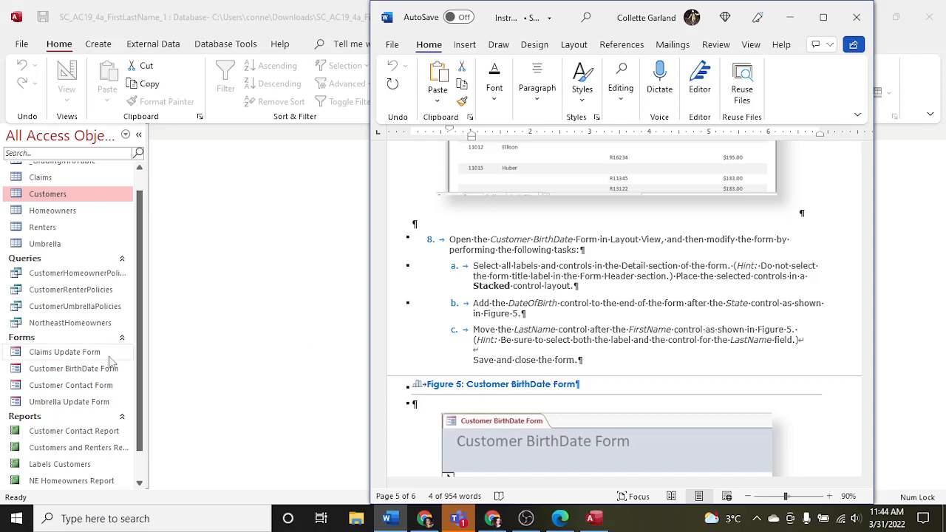
right_click(85, 368)
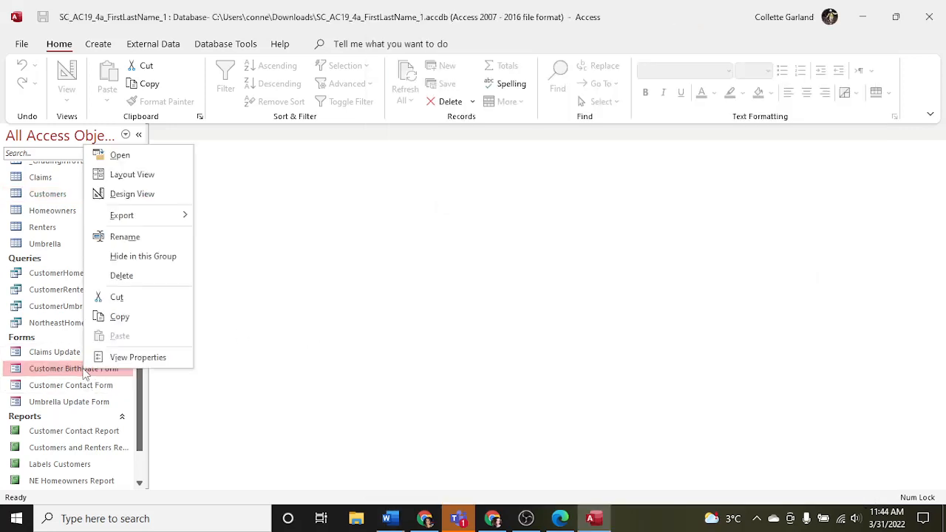
left_click(131, 175)
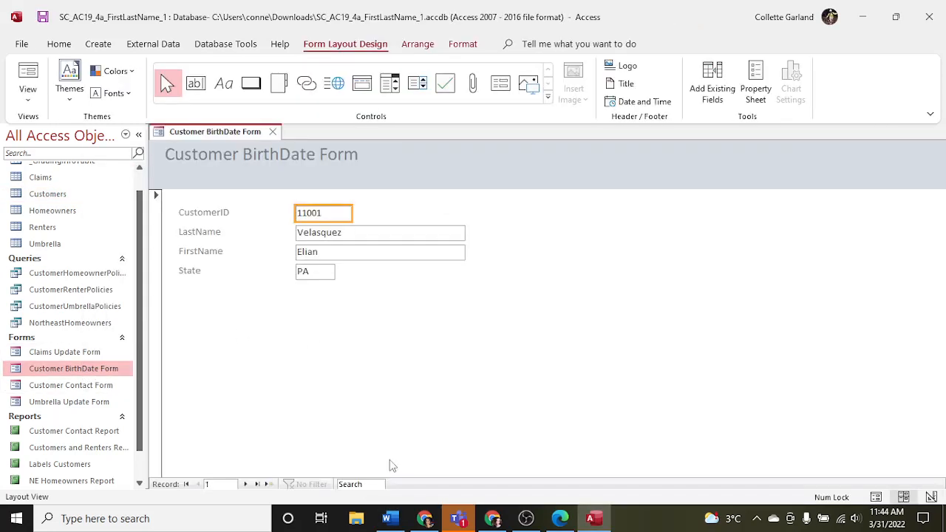
Read the stacked layout and field changes required by step 8 in Word and return to the Customer BirthDate Form in Access
left_click(386, 518)
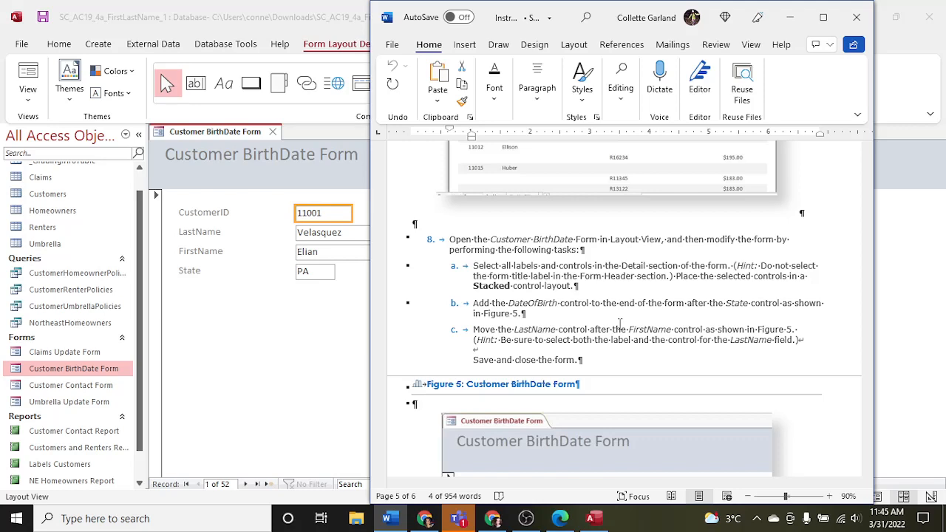
left_click(345, 331)
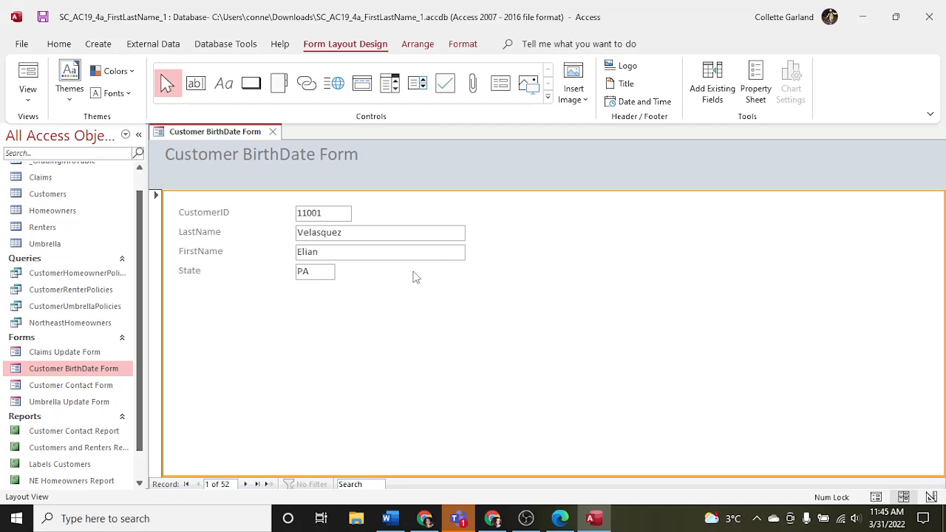
left_click(233, 214)
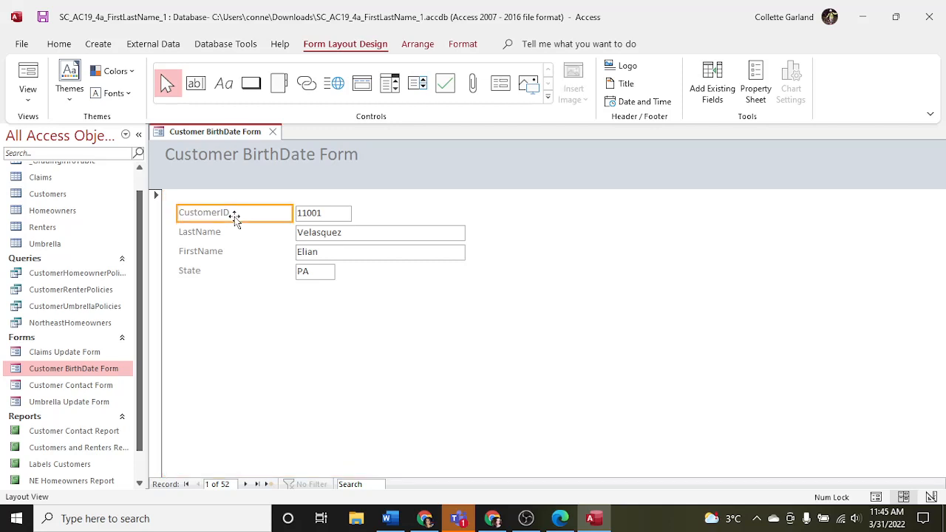
left_click(309, 214)
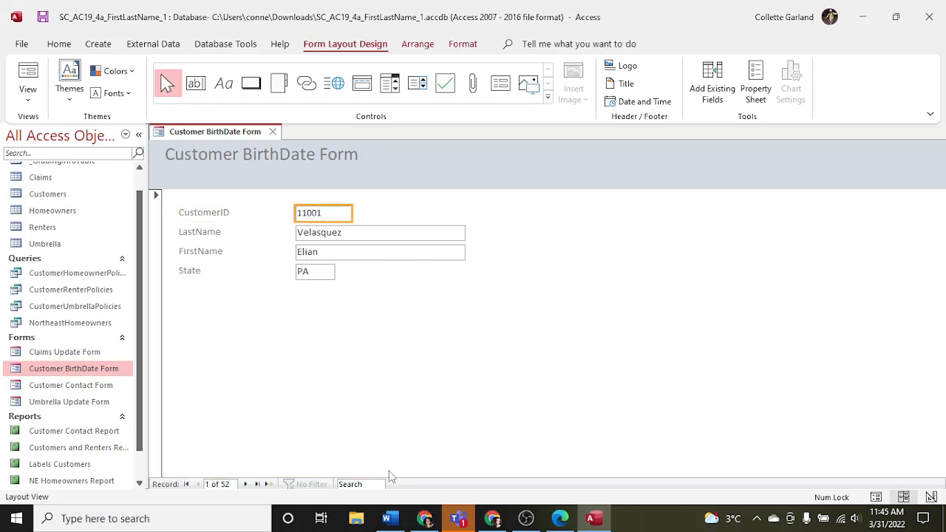
left_click(390, 518)
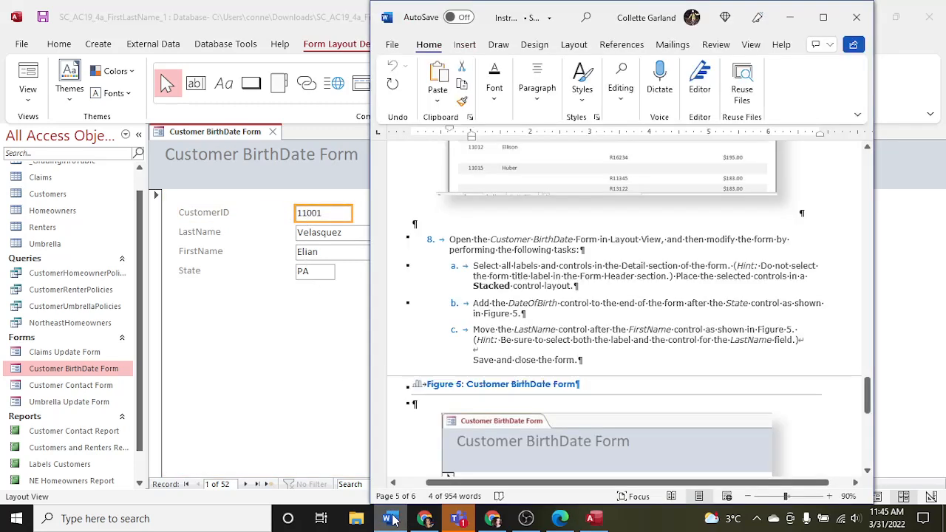
left_click(260, 322)
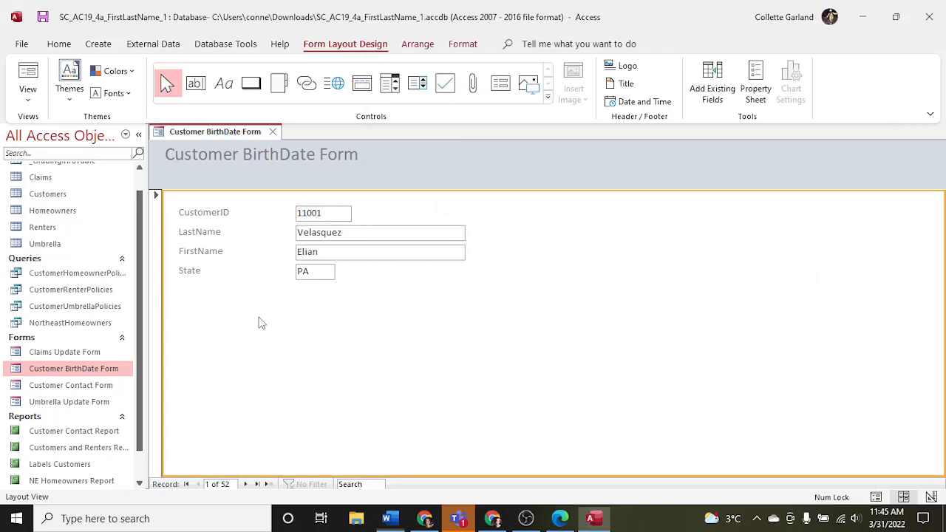
left_click(242, 212)
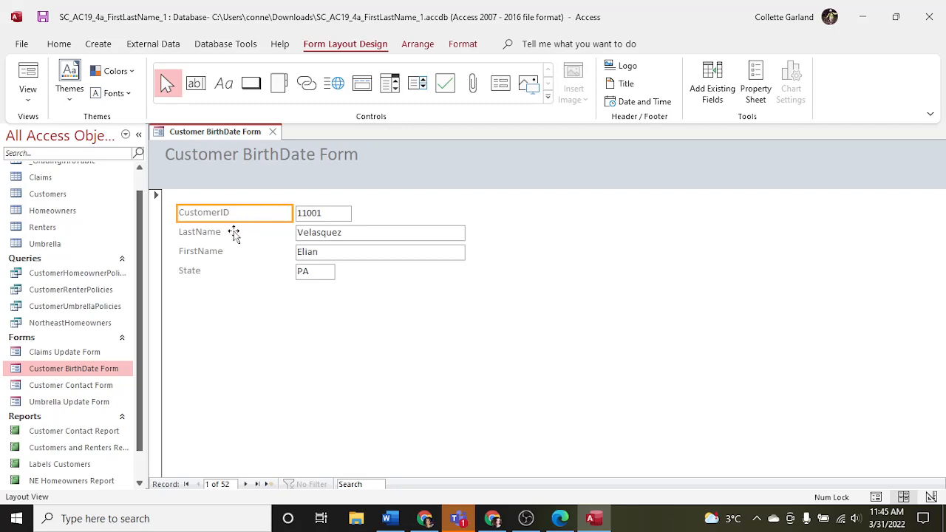
left_click(234, 231, "shift")
left_click(227, 252, "shift")
left_click(224, 270, "shift")
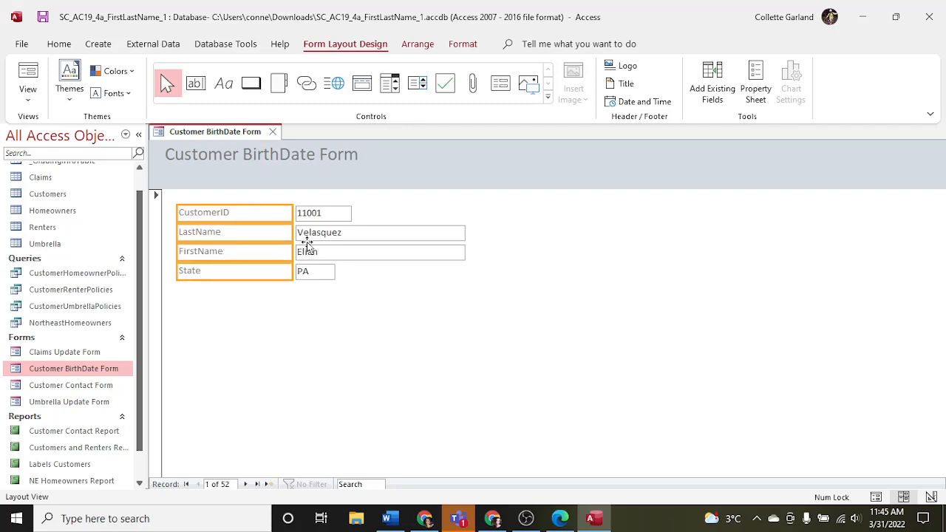
left_click(320, 215, "shift")
left_click(323, 234, "shift")
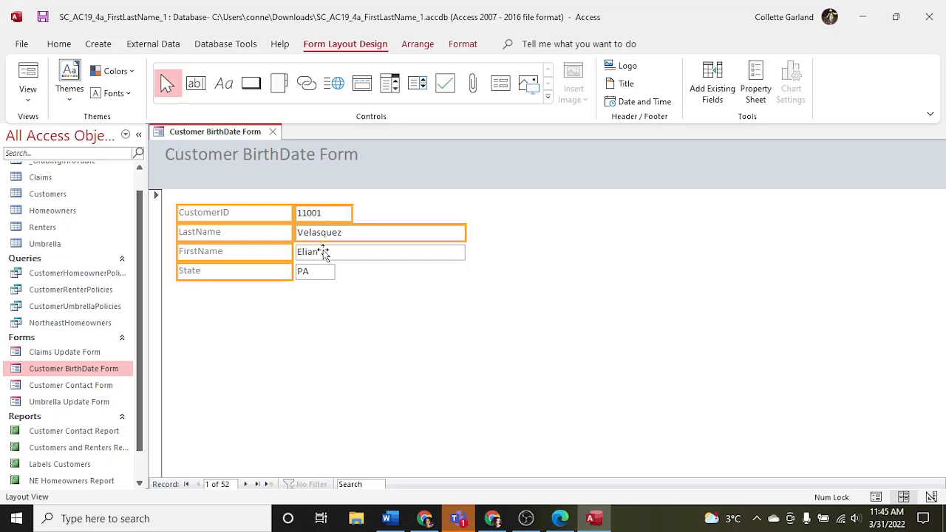
left_click(324, 253, "shift")
left_click(324, 272, "shift")
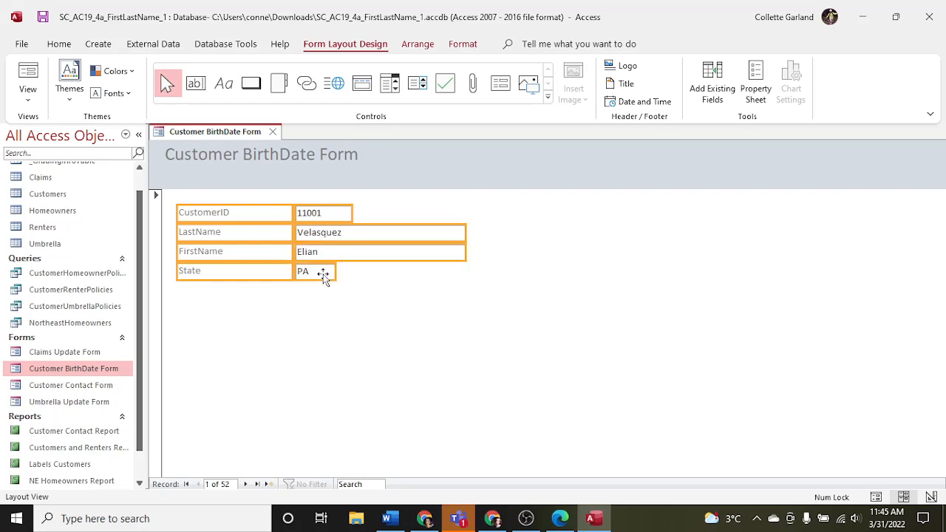
left_click(392, 518)
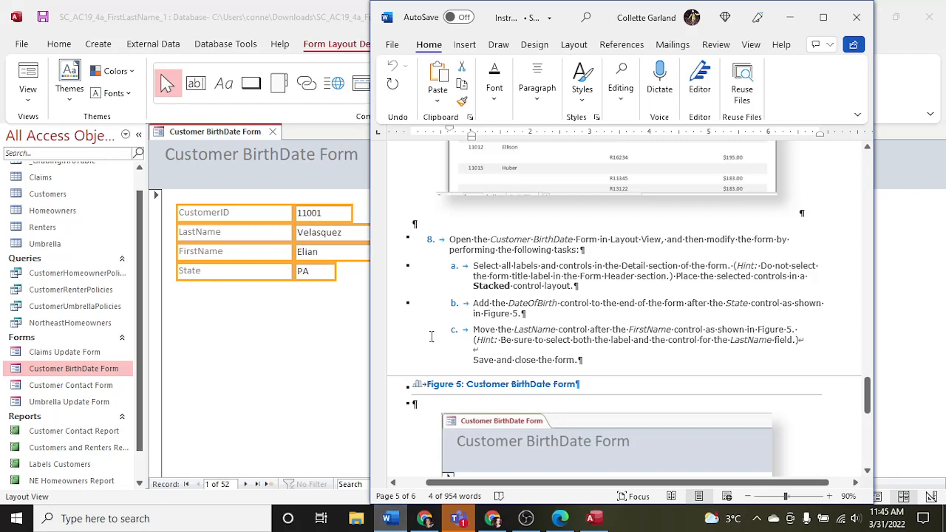
left_click(354, 314)
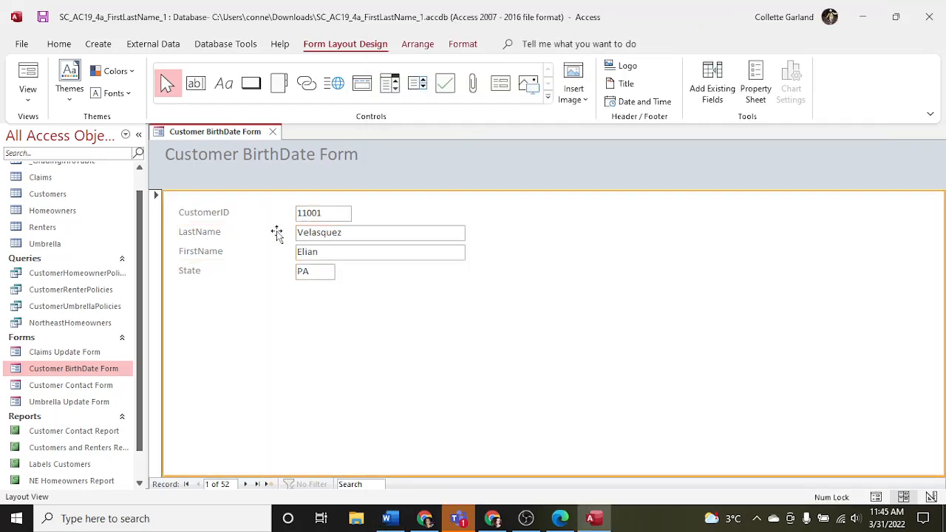
Place the CustomerID, LastName, FirstName and State labels and controls of the Detail section in a Stacked control layout
left_click(251, 213)
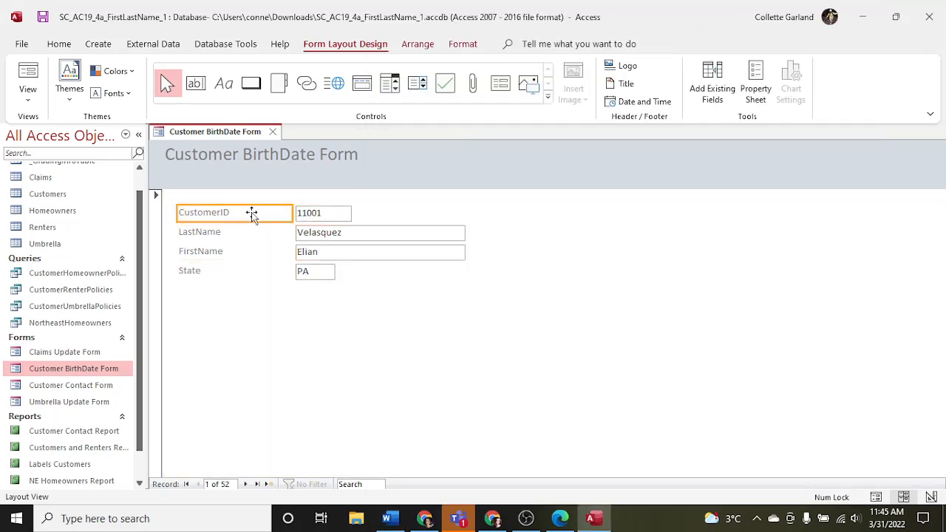
left_click(302, 214, "shift")
left_click(301, 233, "shift")
left_click(266, 237, "shift")
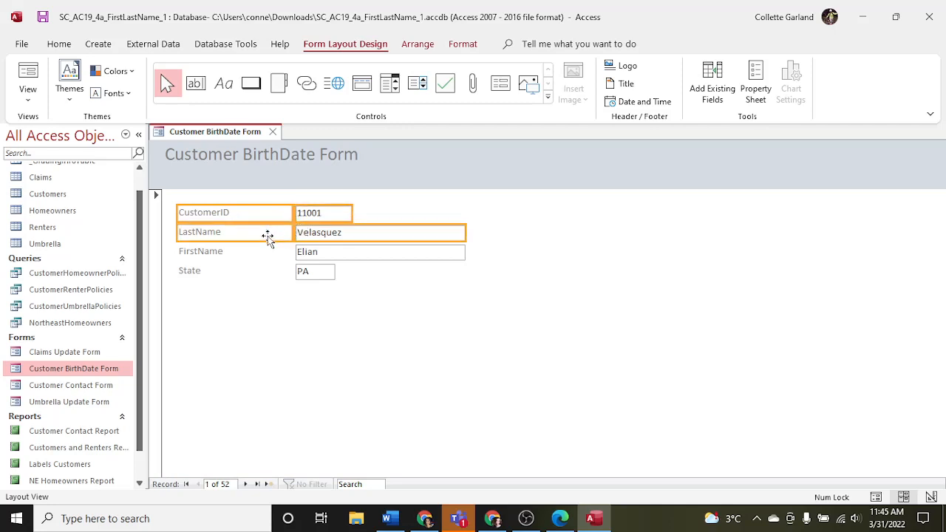
left_click(261, 254, "shift")
left_click(261, 270, "shift")
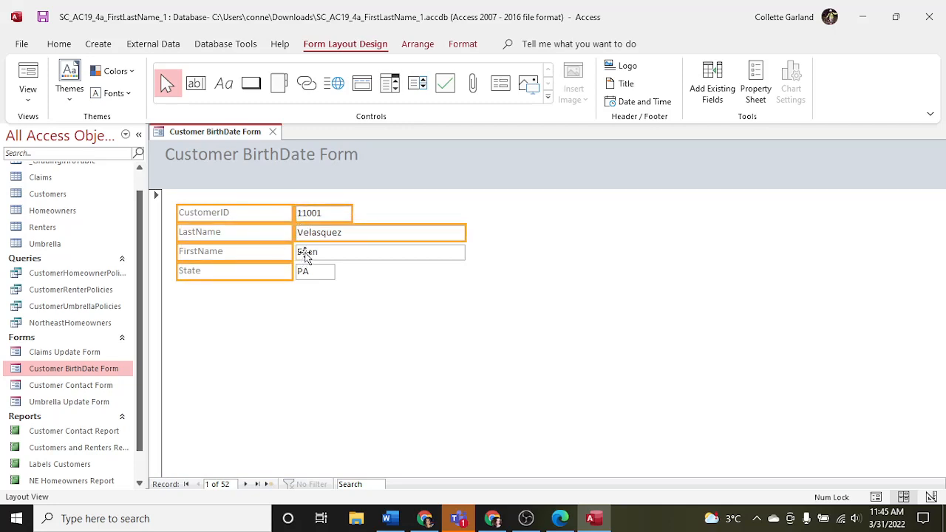
left_click(305, 253, "shift")
left_click(309, 271, "shift")
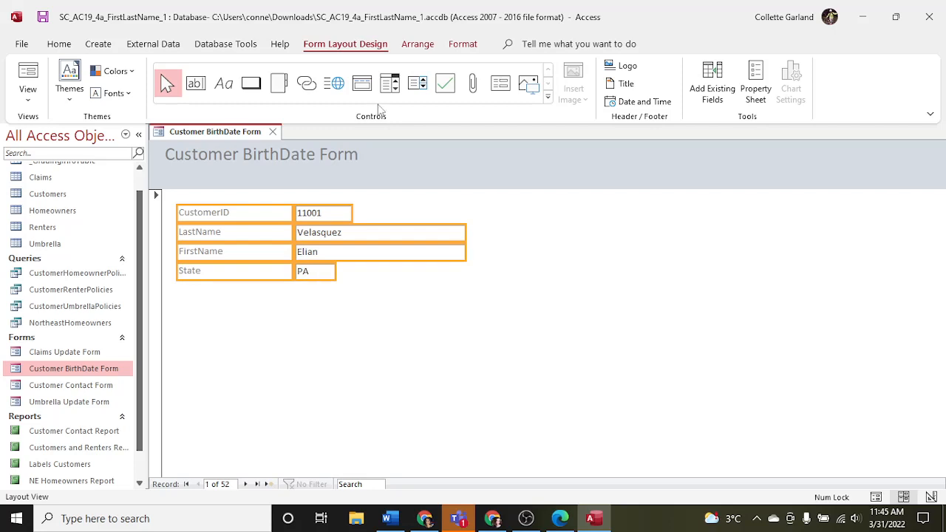
left_click(418, 43)
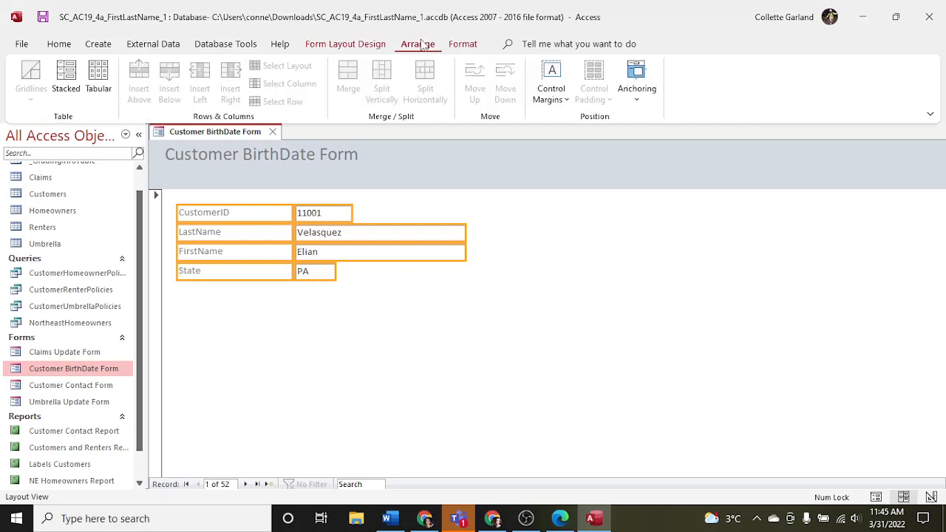
left_click(66, 77)
left_click(404, 324)
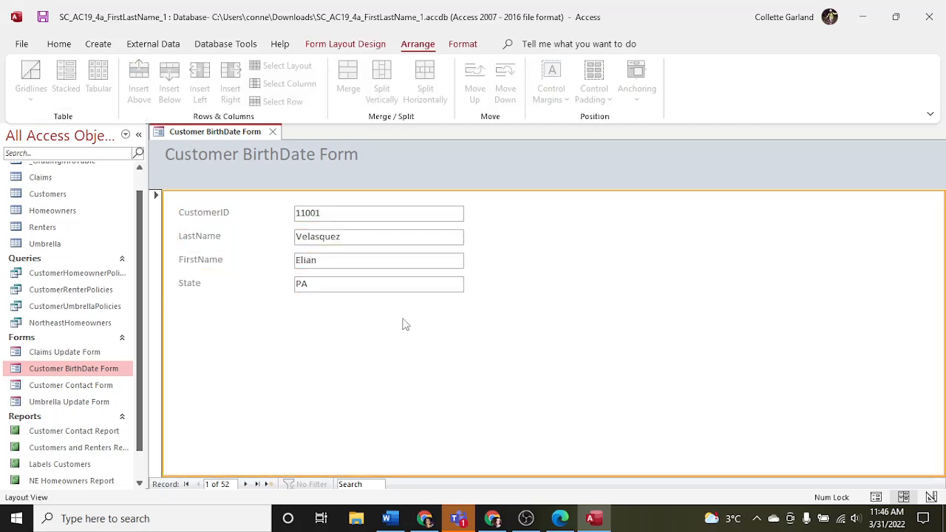
Check the next task in Word and, in Access, add the existing DateOfBirth field to the end of the form after State
left_click(385, 518)
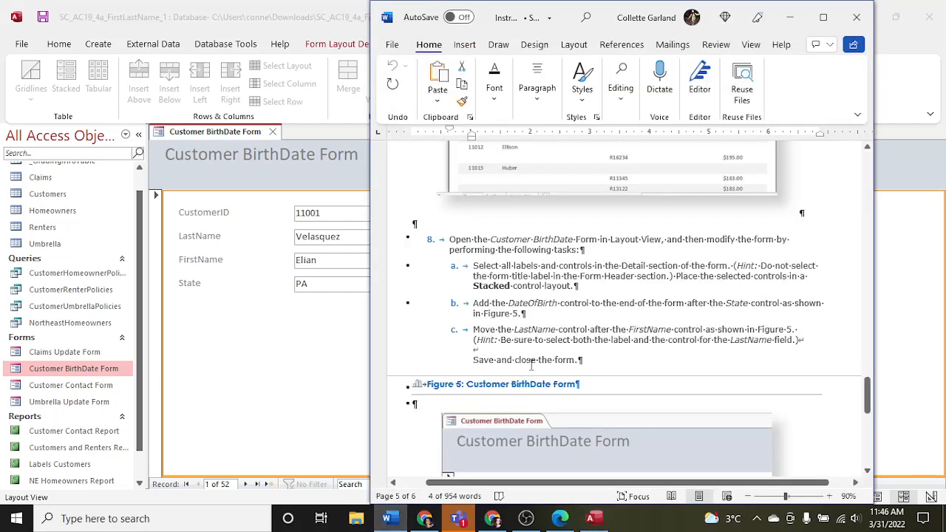
left_click(287, 348)
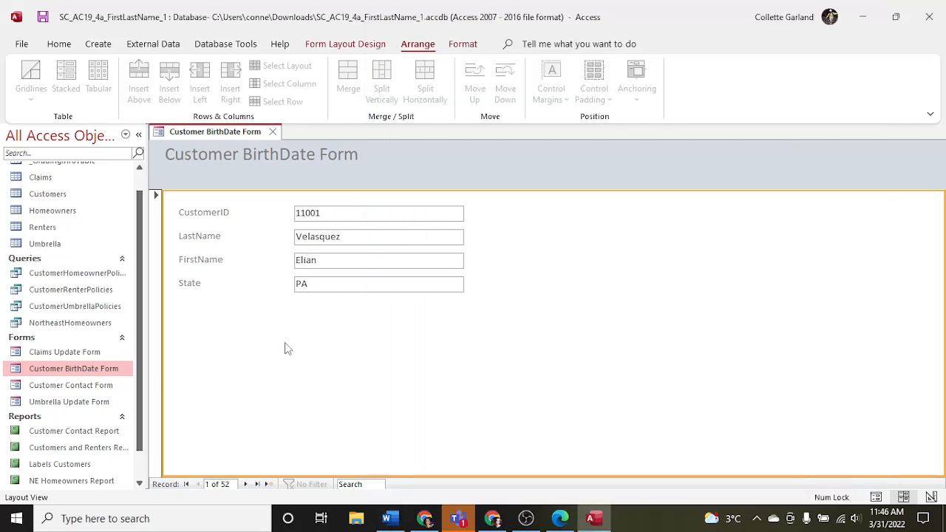
left_click(346, 44)
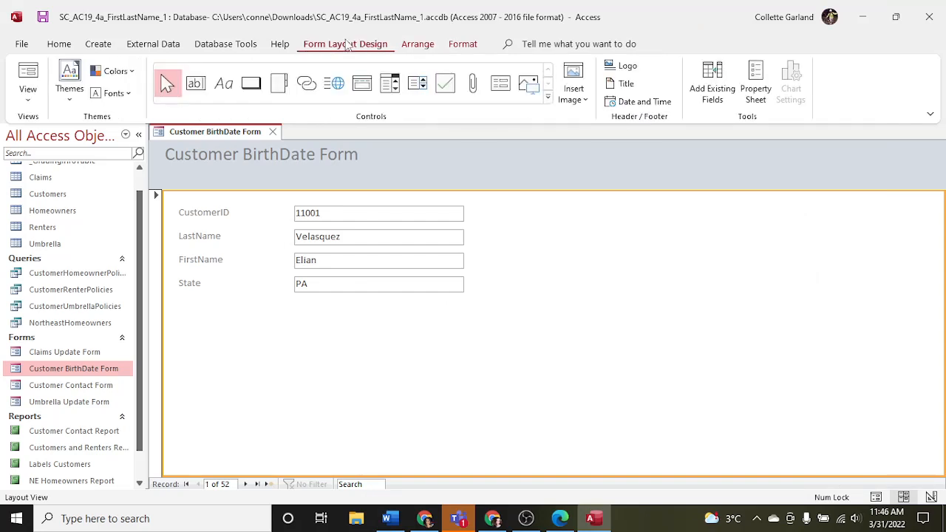
left_click(728, 90)
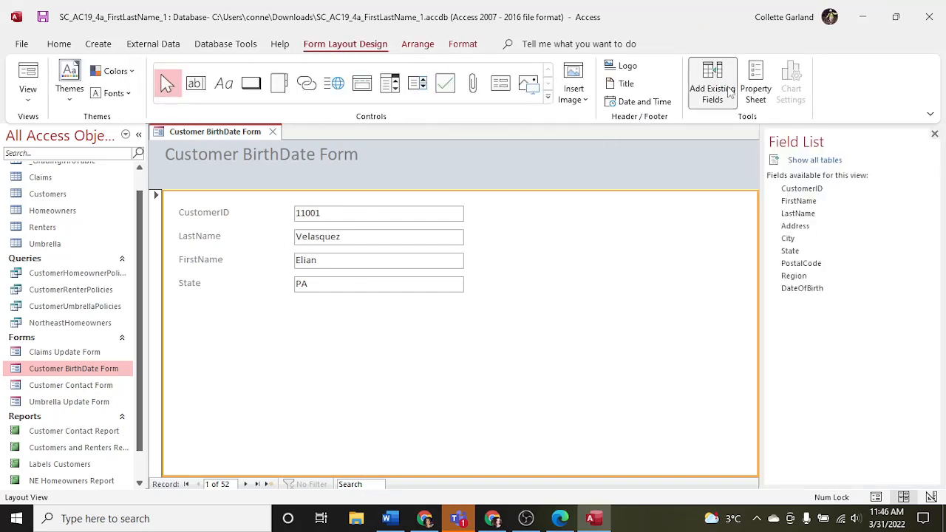
double_click(800, 293)
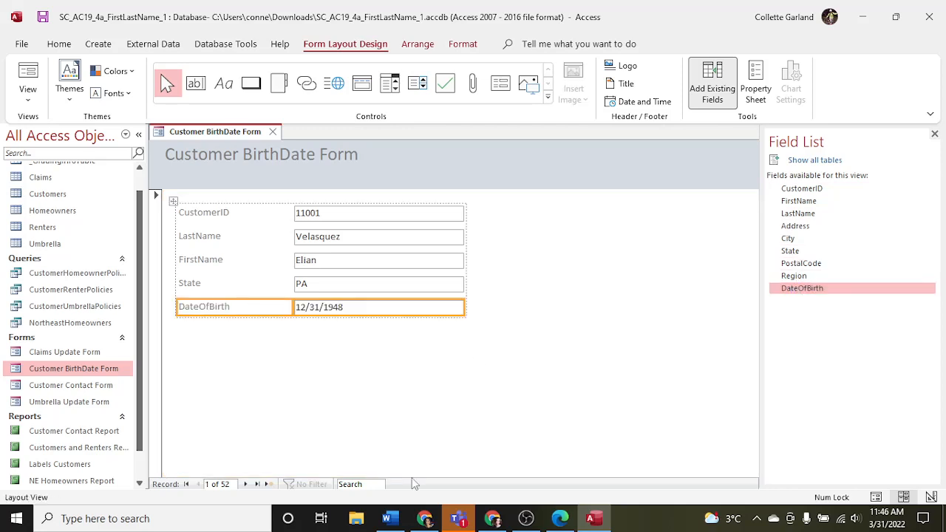
Consult Figure 5 in Word and, in Access, move the LastName label and control below FirstName
left_click(386, 518)
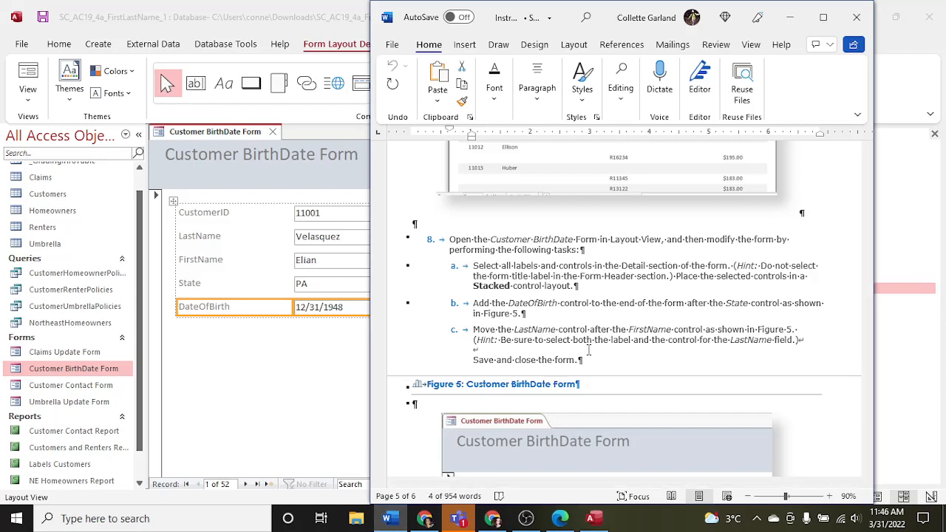
scroll(589, 350, "down", 3)
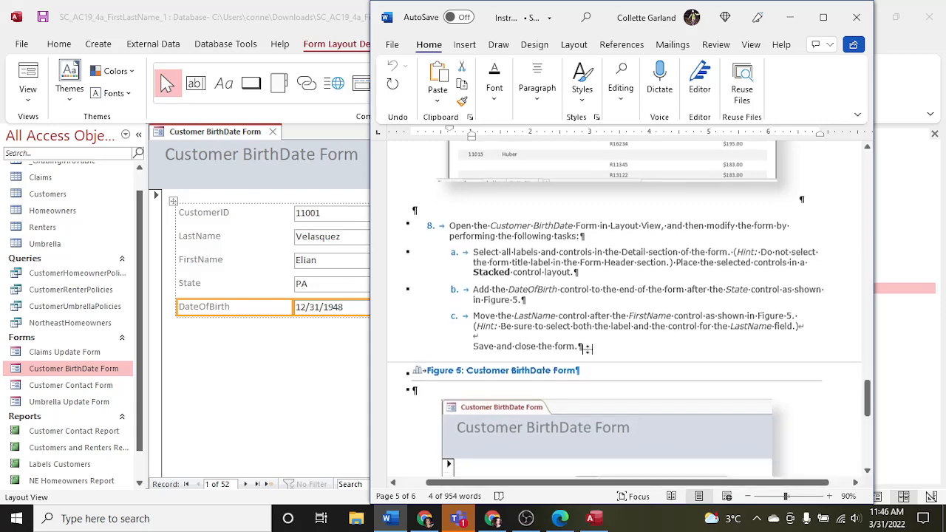
scroll(589, 350, "down", 2)
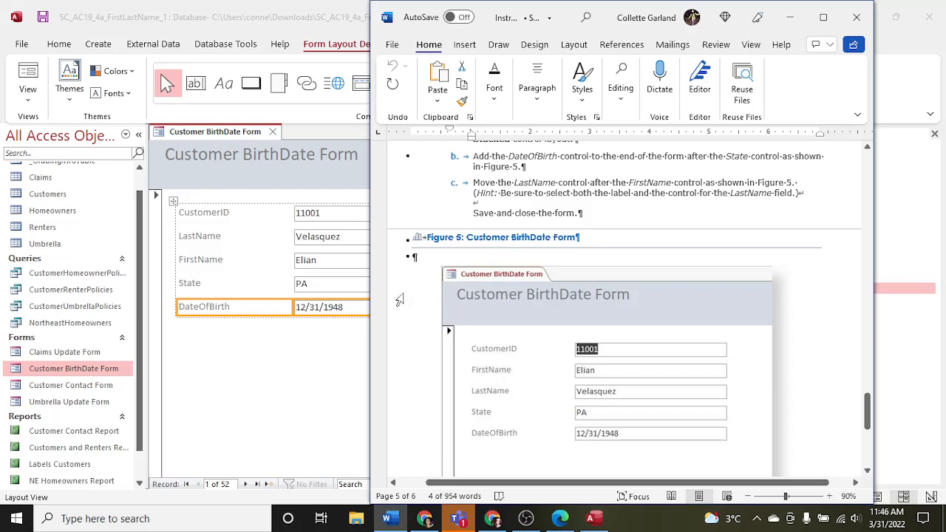
left_click(274, 237)
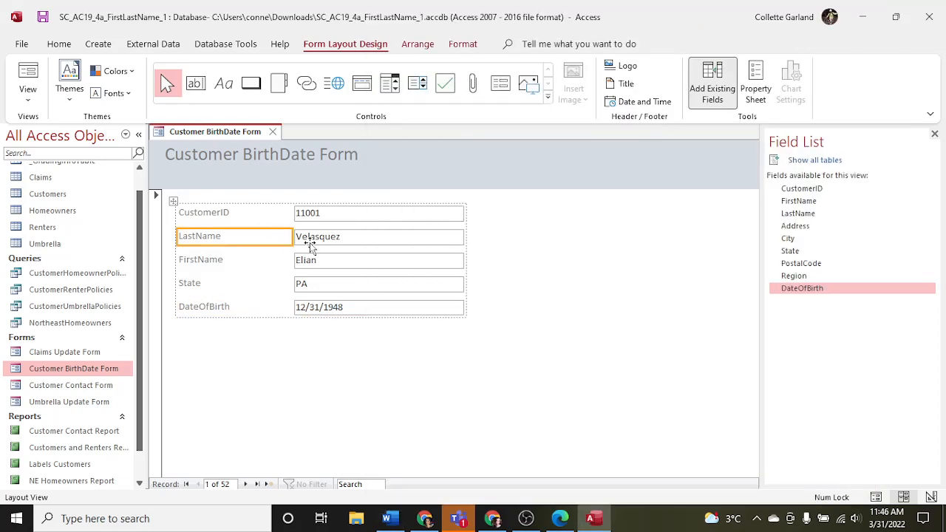
left_click(310, 241, "shift")
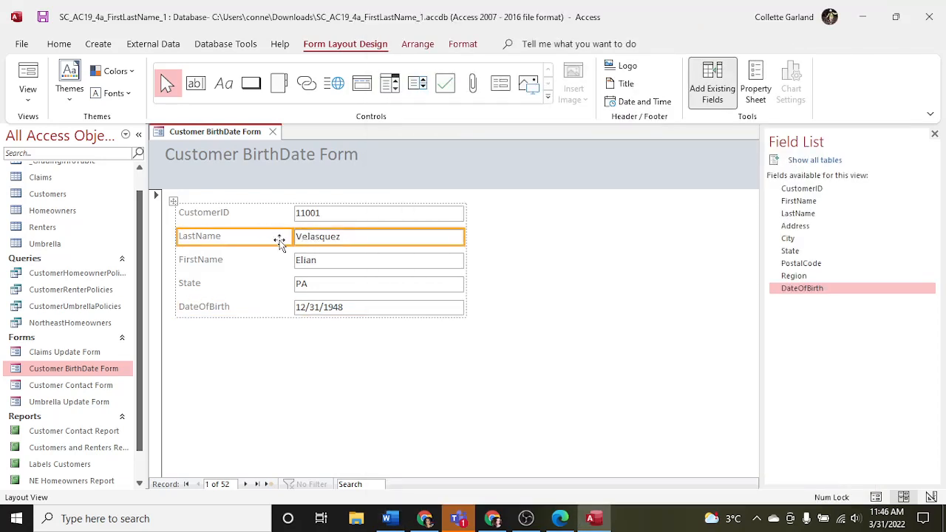
left_click_drag(279, 244, 279, 269)
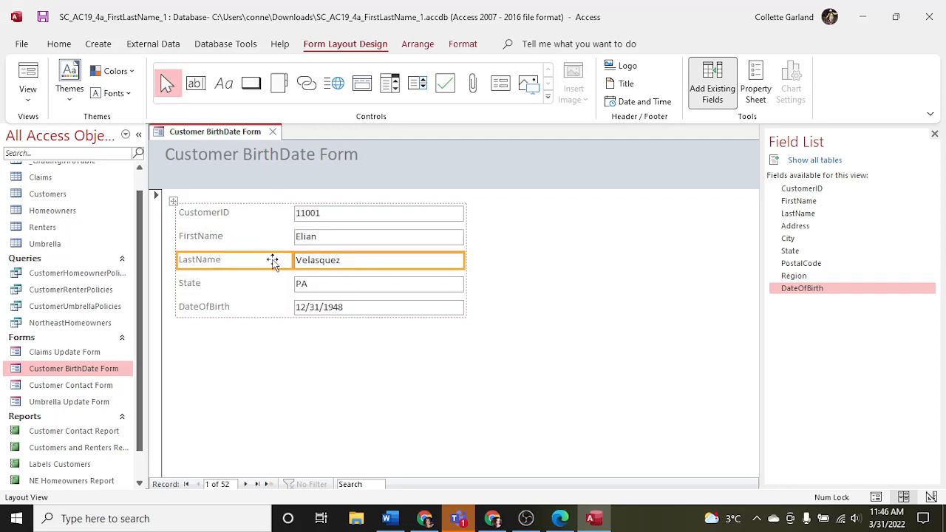
Compare the form with Figure 5 and review steps 9 to 11 in Word, and save the Customer BirthDate Form in Access
left_click(407, 518)
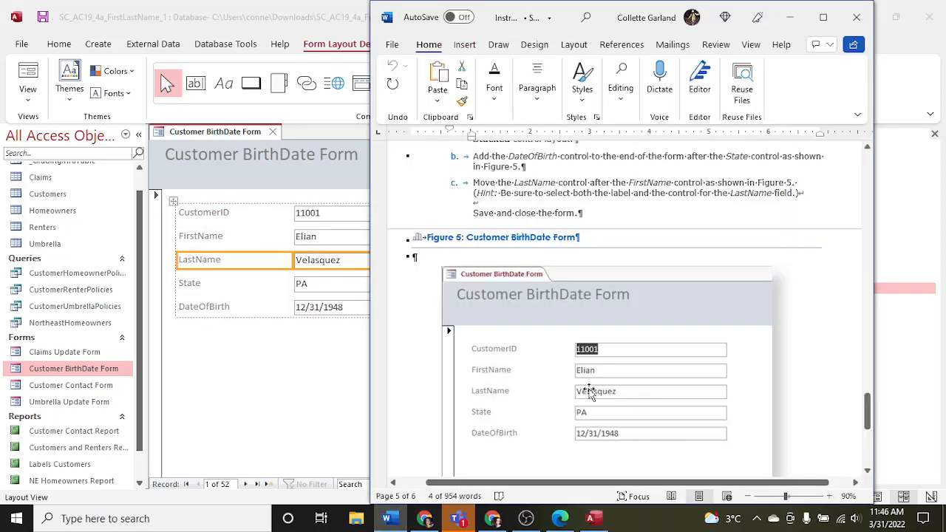
scroll(567, 390, "down", 1)
scroll(566, 390, "down", 6)
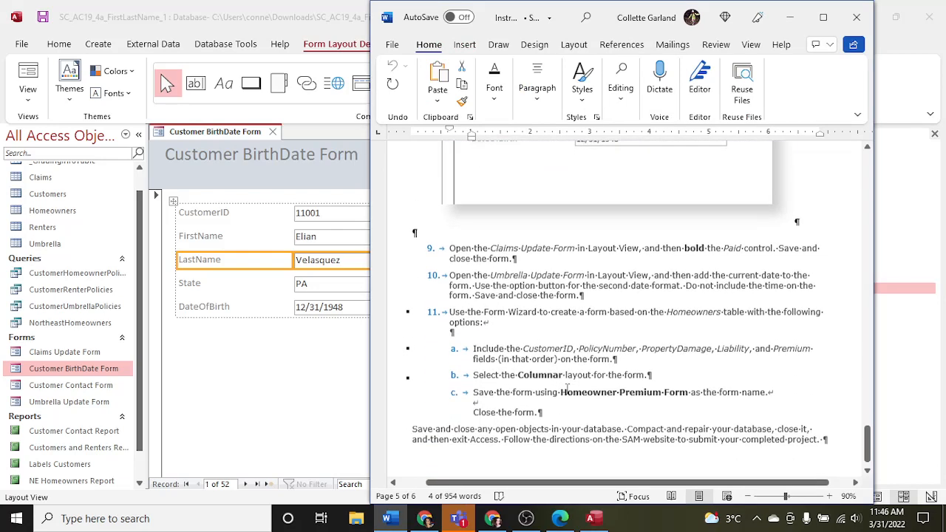
scroll(504, 267, "up", 6)
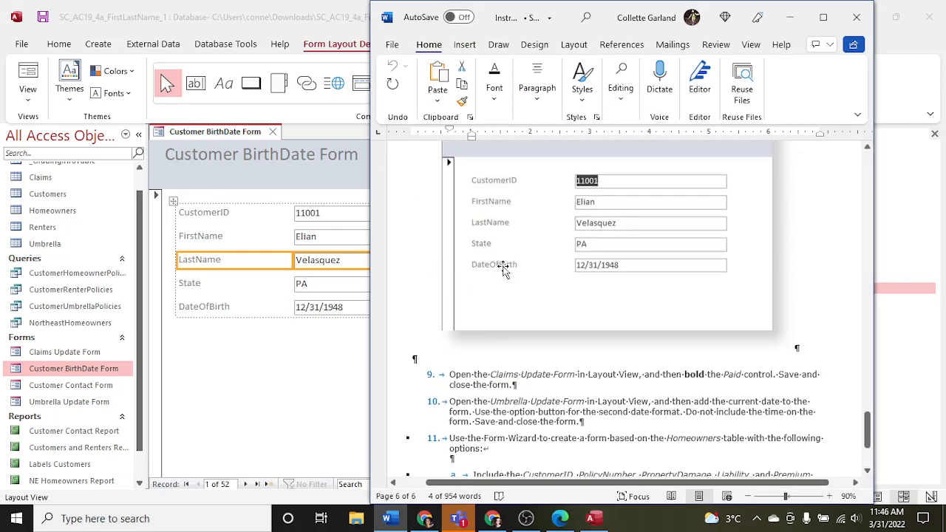
scroll(503, 267, "up", 1)
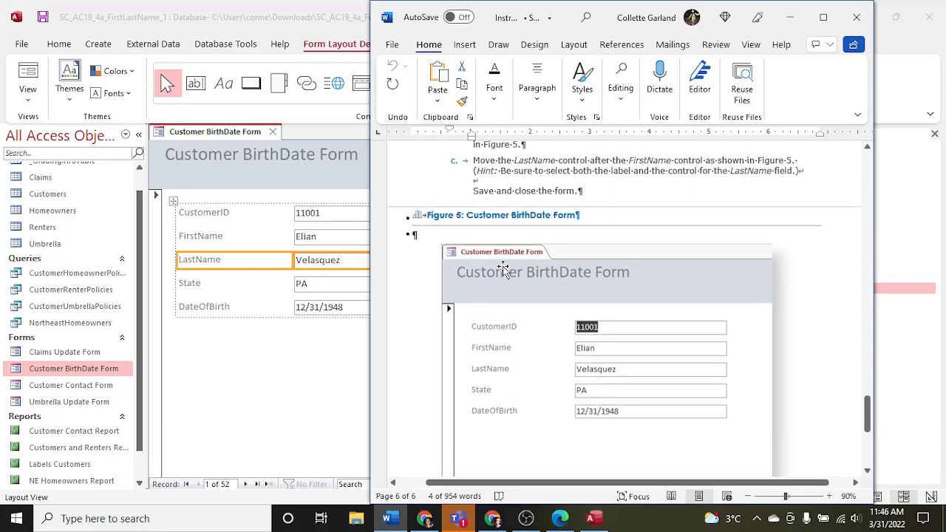
scroll(502, 269, "down", 7)
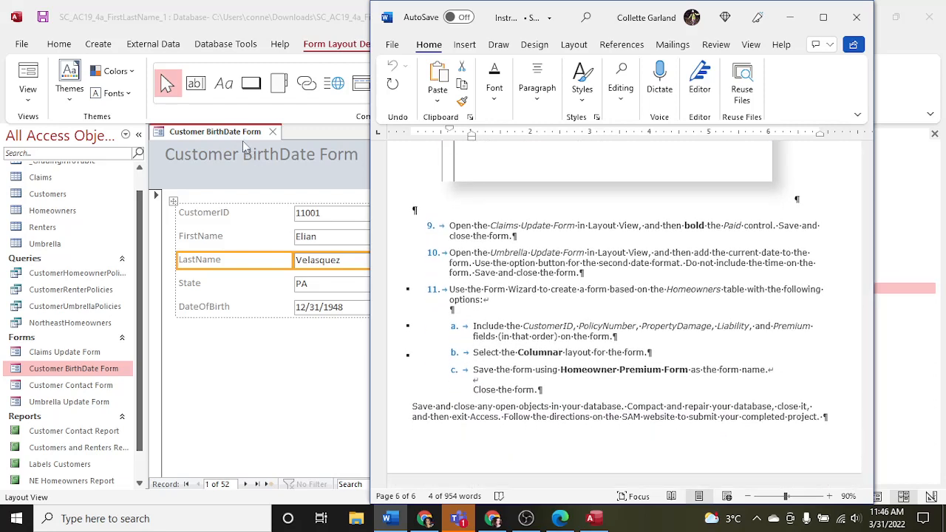
right_click(228, 133)
left_click(251, 142)
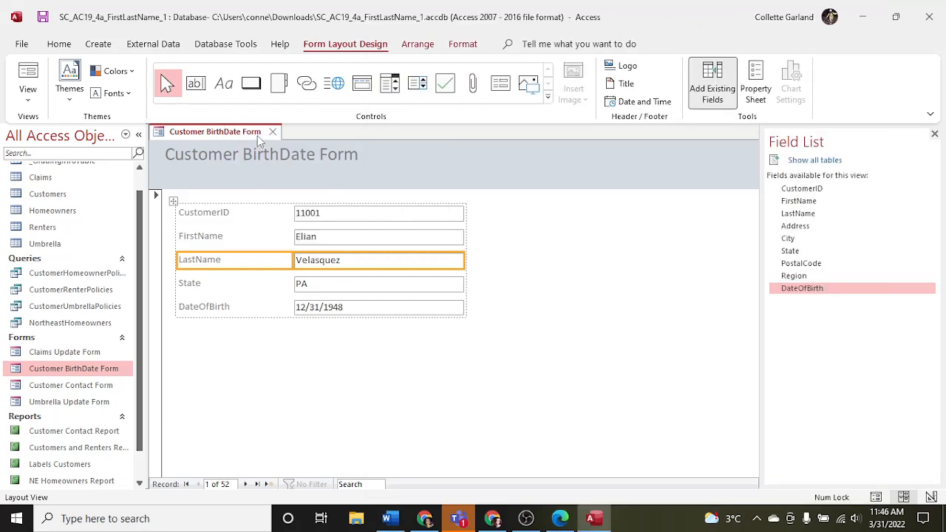
Close the Customer BirthDate Form, check step 9 in Word and, in Access, open the Claims Update Form in Layout View
left_click(274, 132)
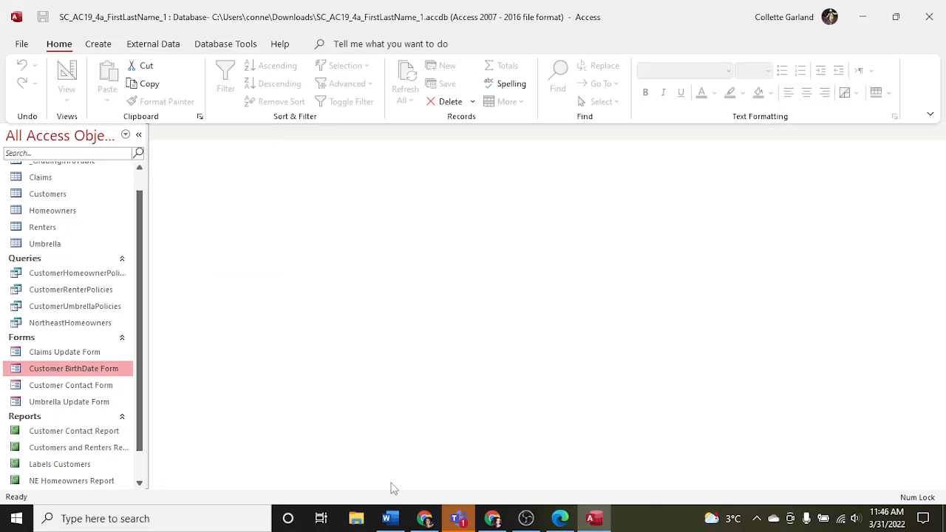
left_click(387, 518)
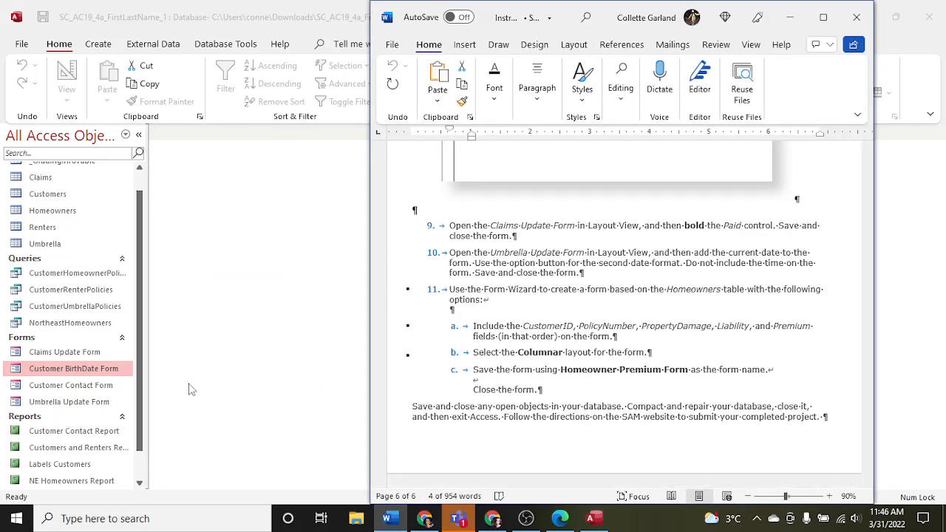
right_click(60, 353)
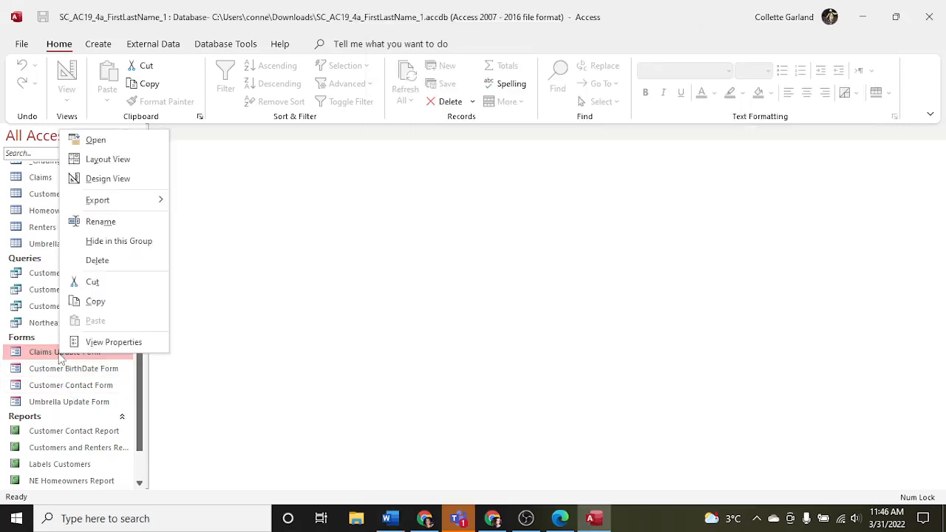
left_click(117, 159)
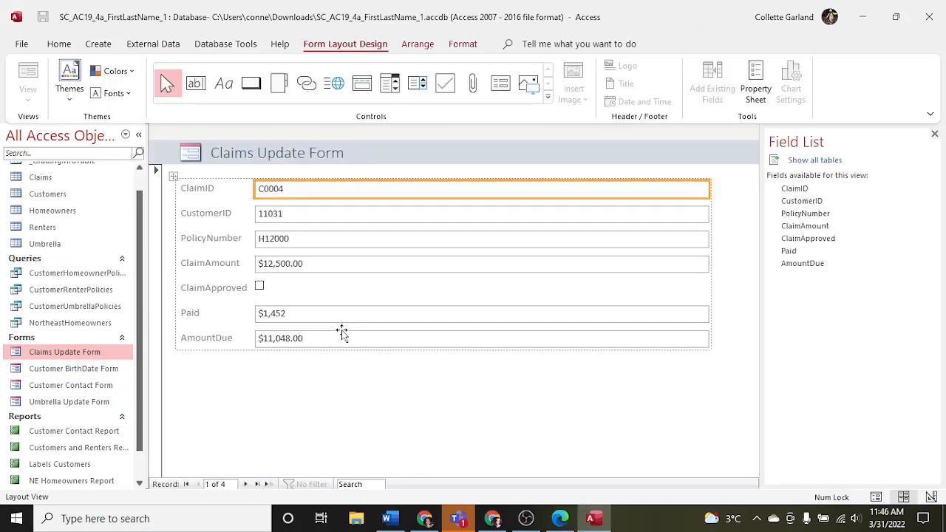
Recheck step 9 in Word and, in Access, bold the Paid control of the Claims Update Form
left_click(387, 518)
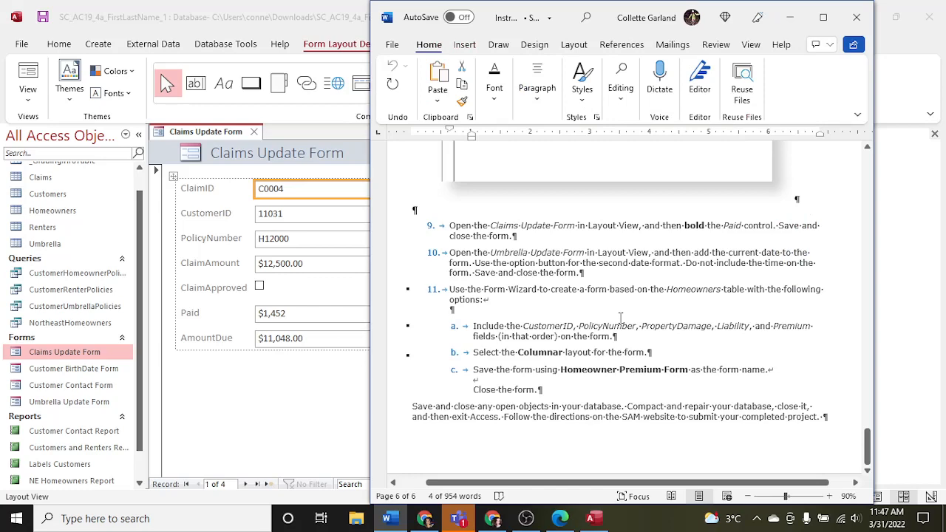
left_click(251, 423)
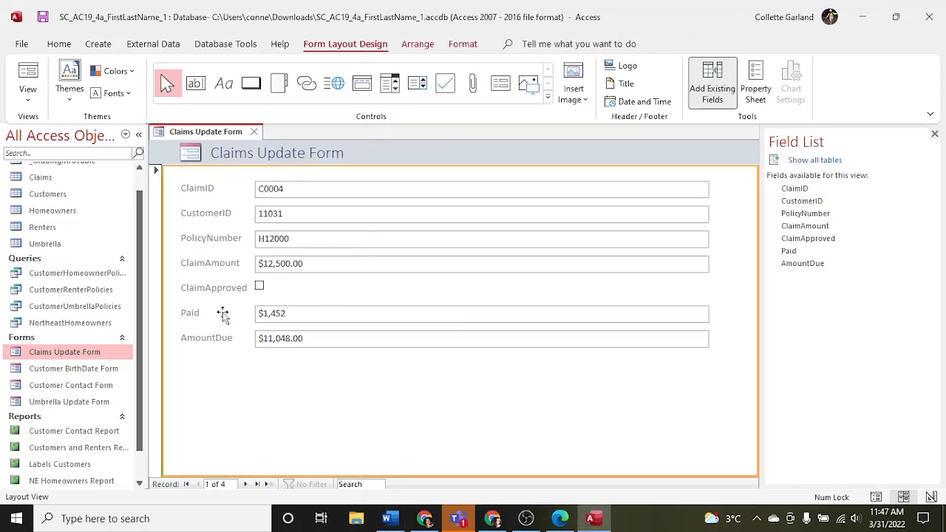
left_click(264, 315)
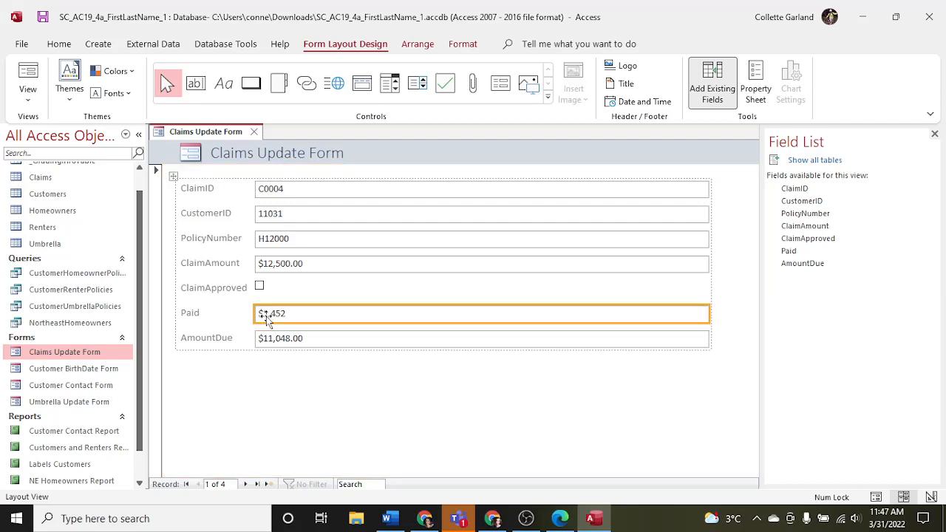
left_click(59, 45)
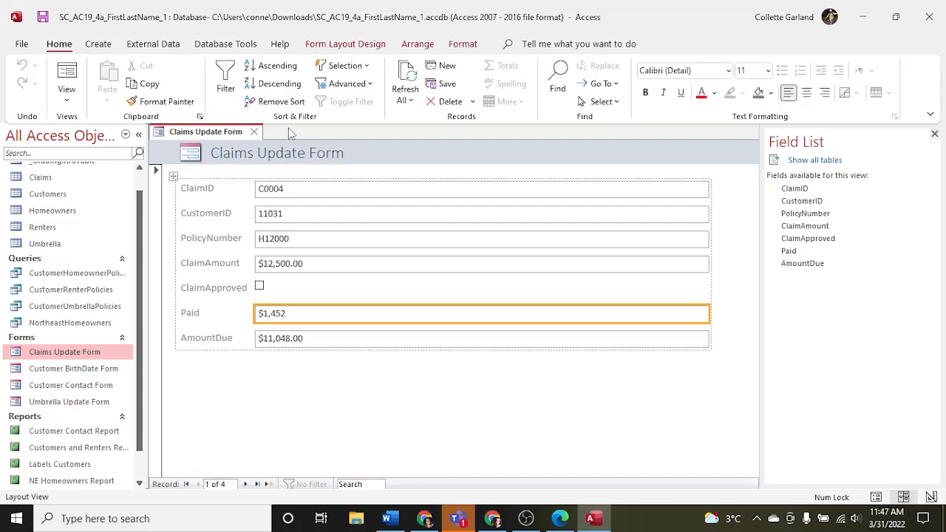
left_click(645, 92)
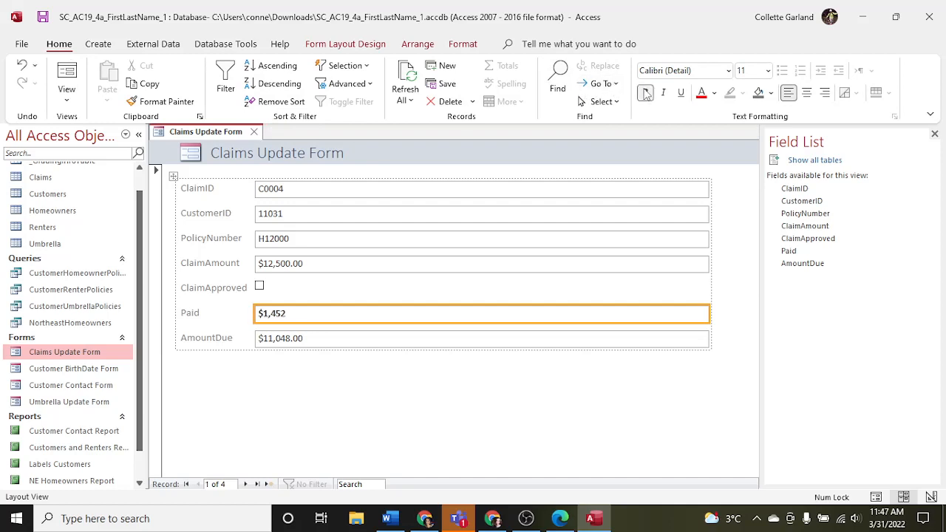
Save and close the Claims Update Form
right_click(222, 133)
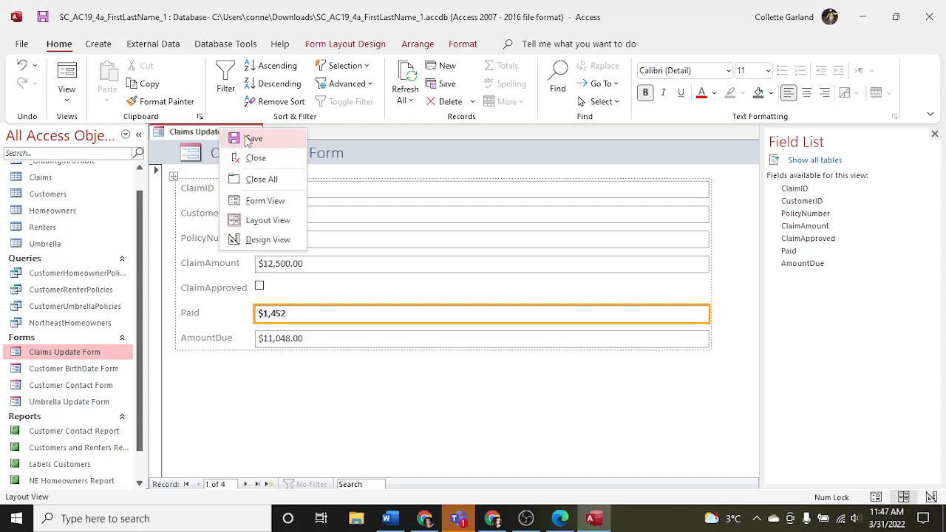
left_click(247, 141)
left_click(256, 132)
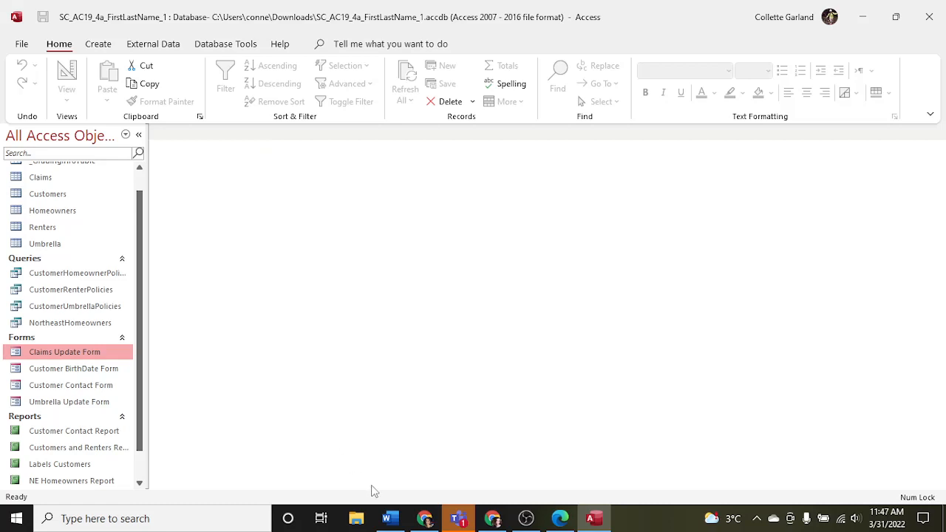
Consult step 10 in Word and, in Access, open the Umbrella Update Form in Layout View with the Field List closed
left_click(390, 518)
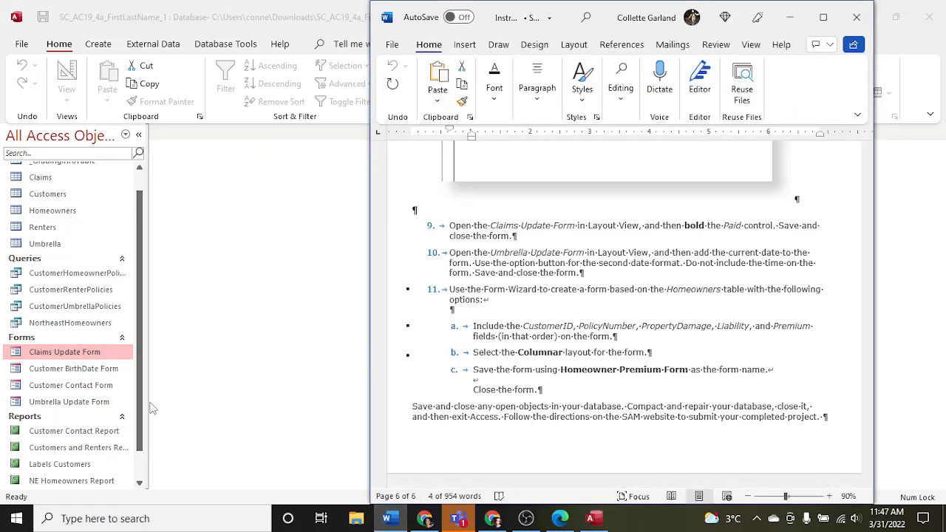
right_click(87, 403)
left_click(133, 211)
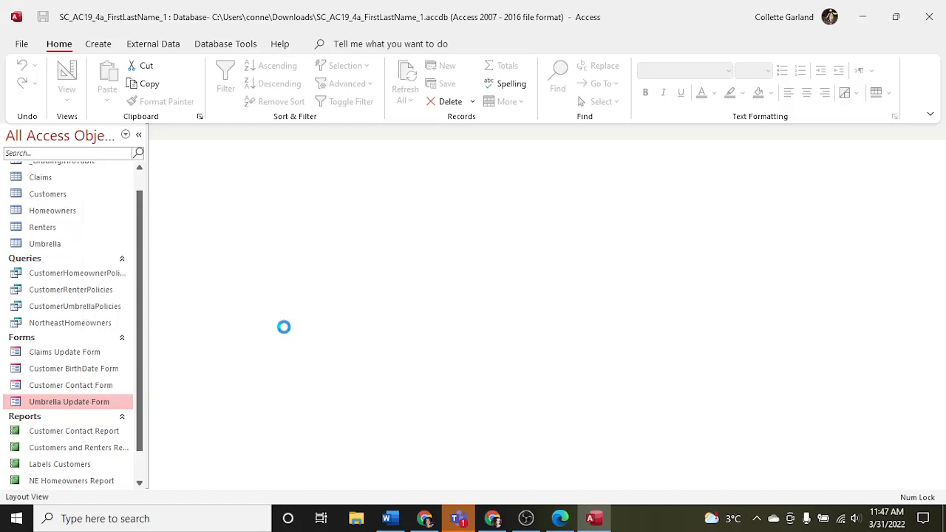
left_click(390, 518)
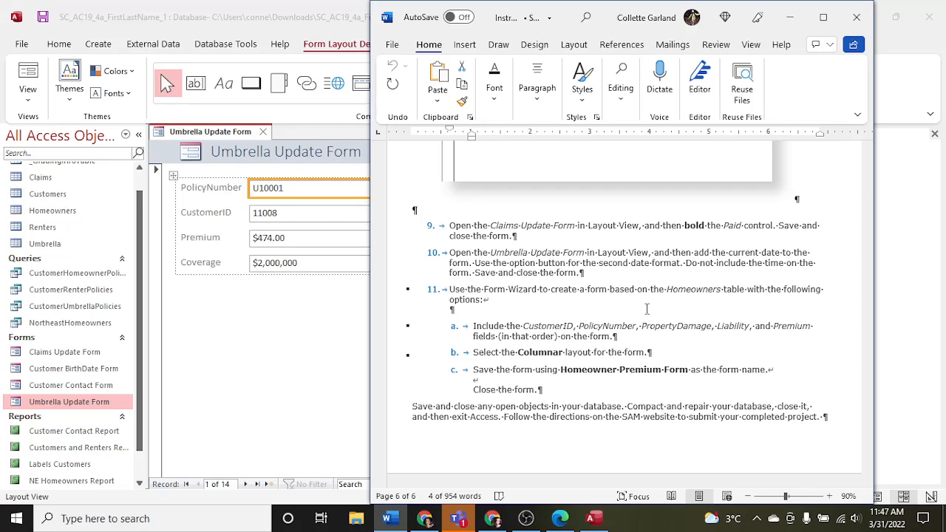
left_click(289, 354)
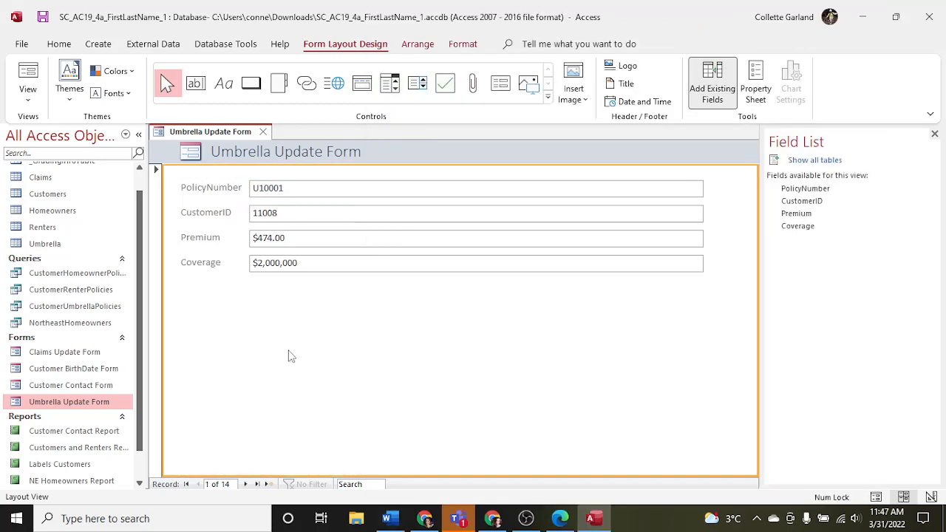
left_click(934, 134)
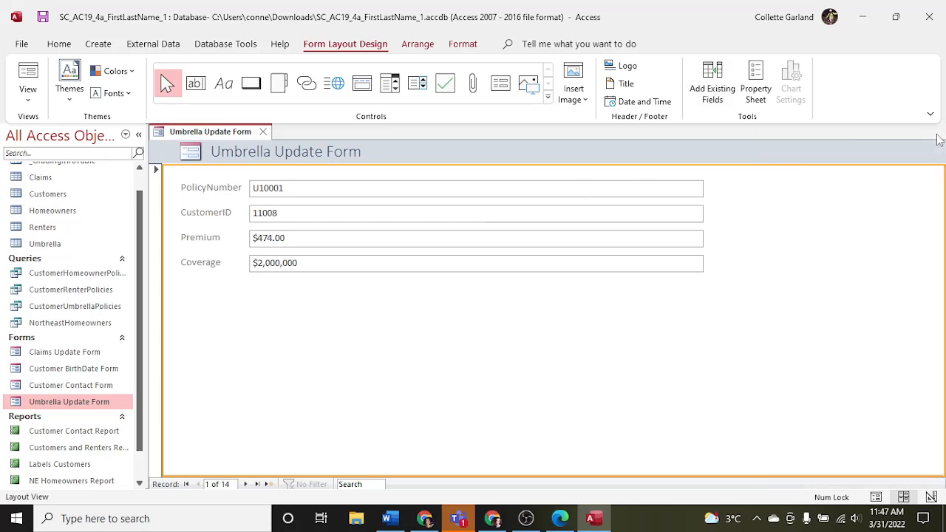
Add the current date to the Umbrella Update Form in the second format (31-Mar-22), without the time, checking the requirements in Word
left_click(656, 102)
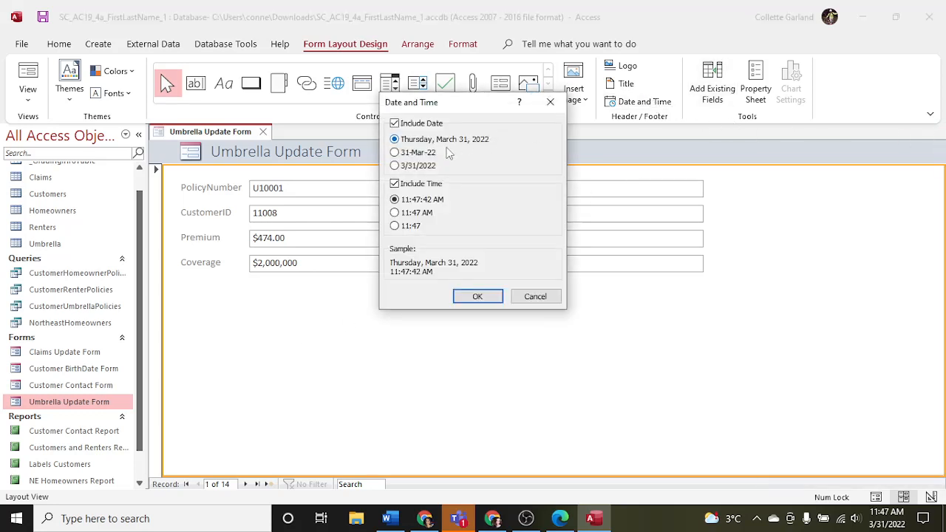
left_click(390, 520)
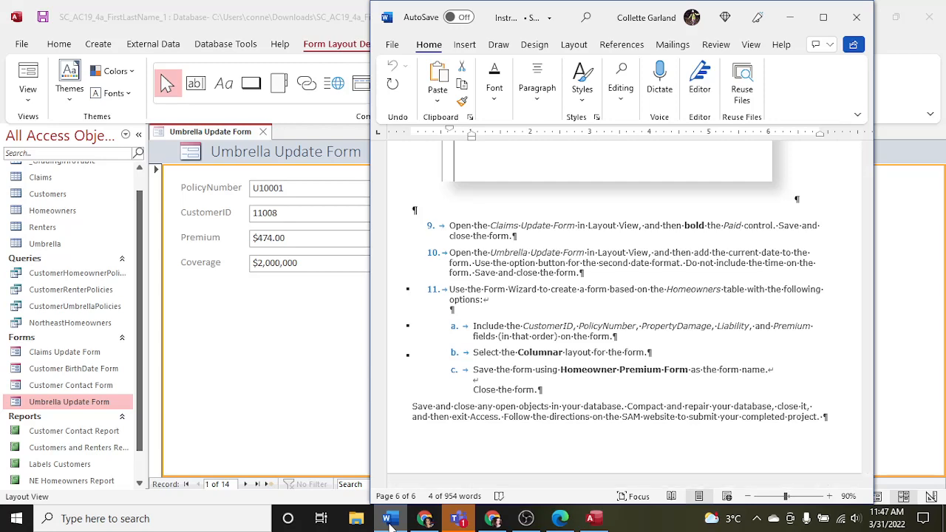
left_click(313, 437)
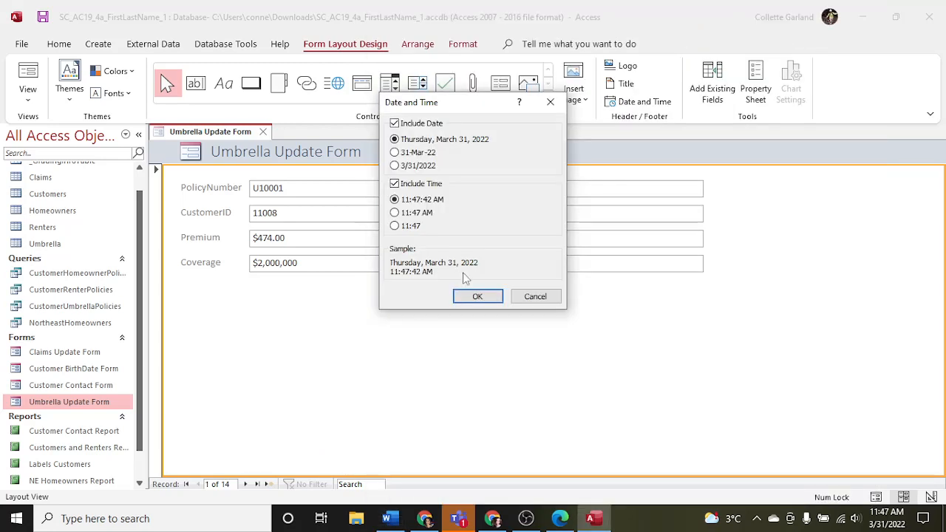
left_click(395, 184)
left_click(394, 153)
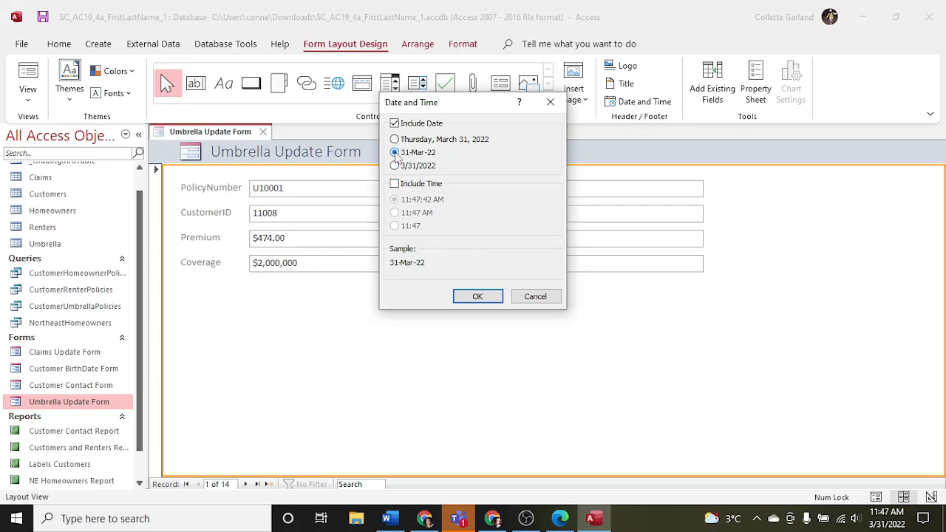
left_click(477, 296)
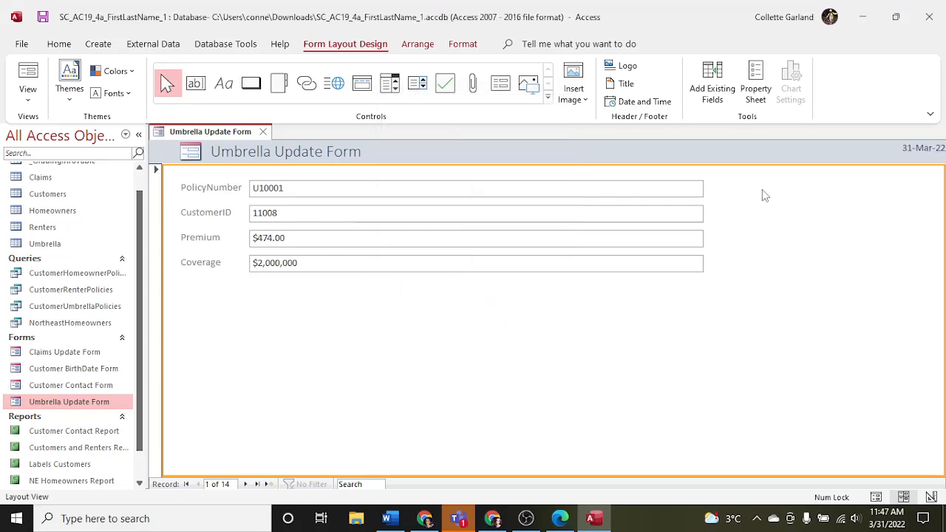
Recheck step 10 in Word and, in Access, save and close the Umbrella Update Form
left_click(394, 520)
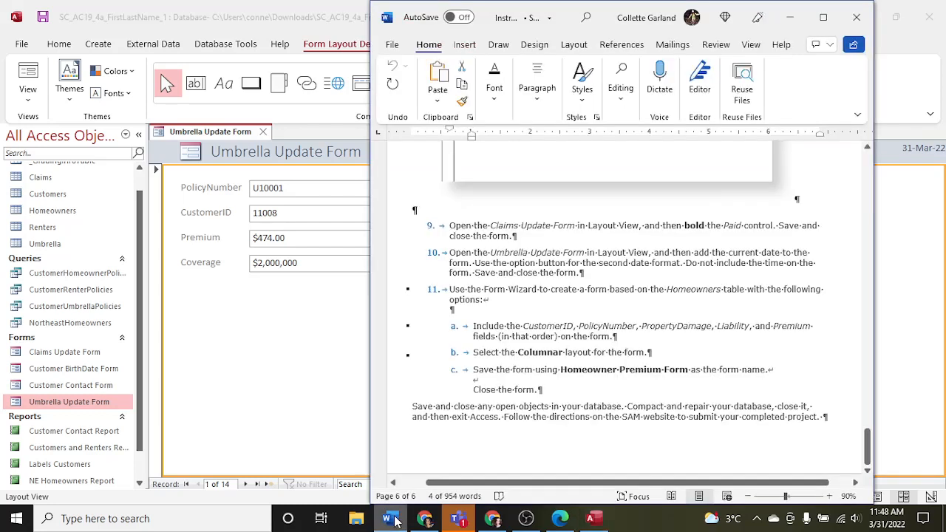
left_click(310, 363)
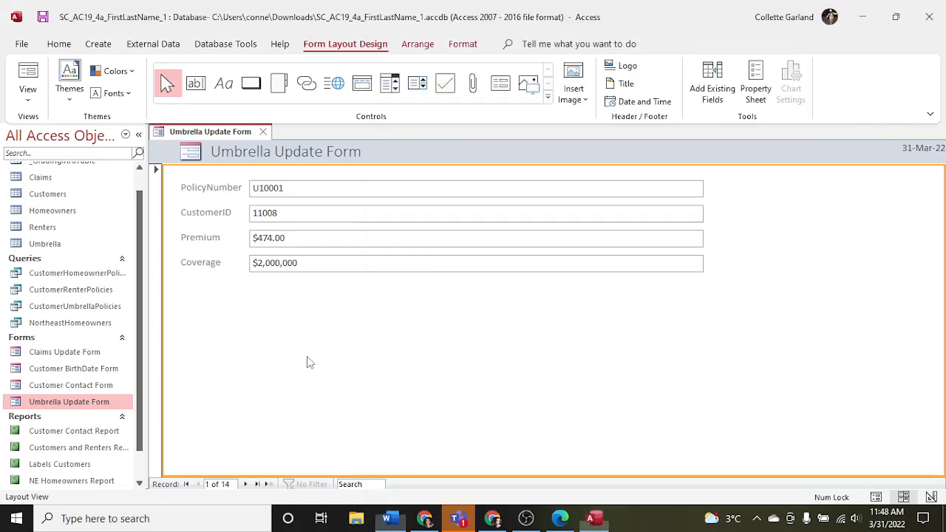
right_click(225, 134)
left_click(238, 143)
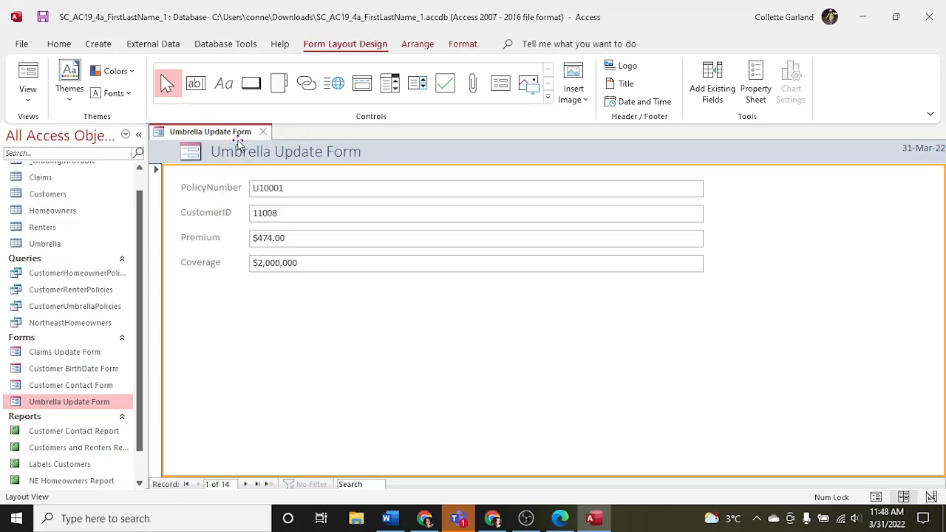
left_click(257, 136)
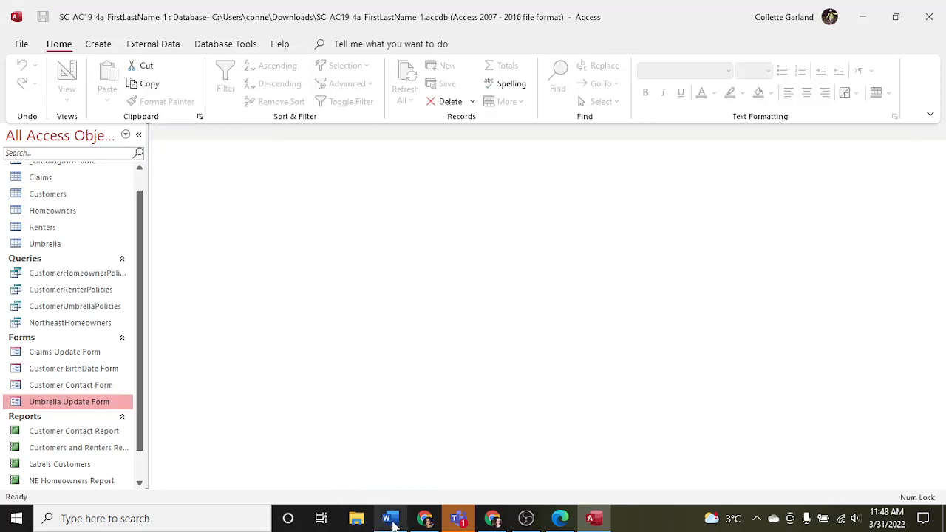
Read step 11 in Word and, in Access, start the Form Wizard based on the Homeowners table
left_click(390, 519)
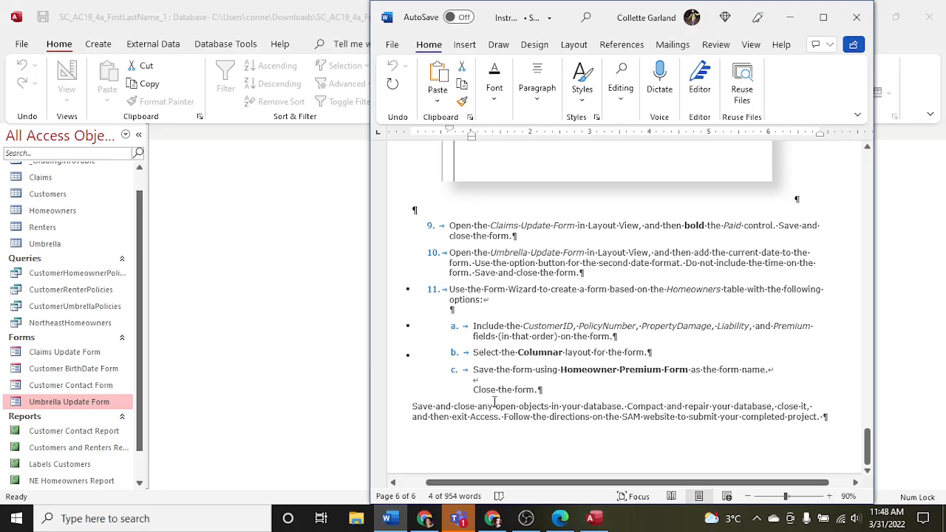
left_click_drag(140, 245, 138, 211)
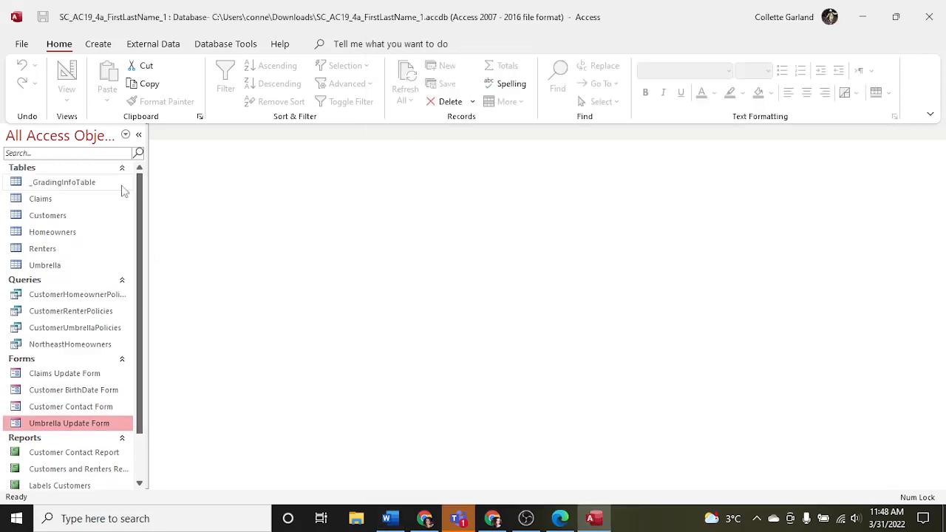
left_click(74, 232)
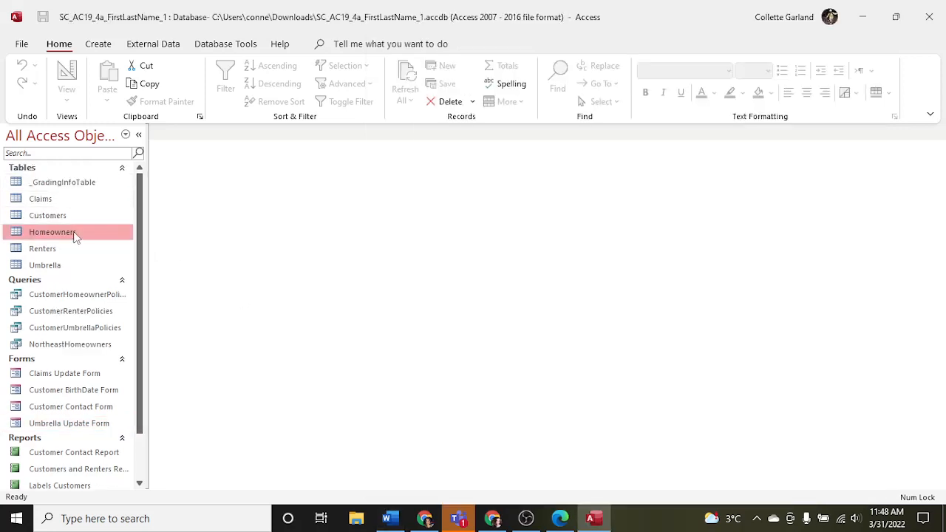
left_click(99, 44)
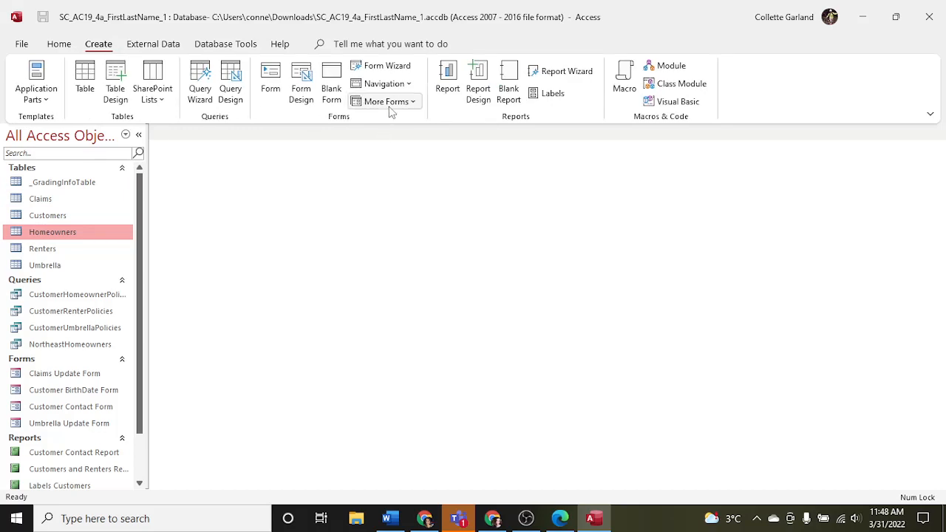
left_click(397, 66)
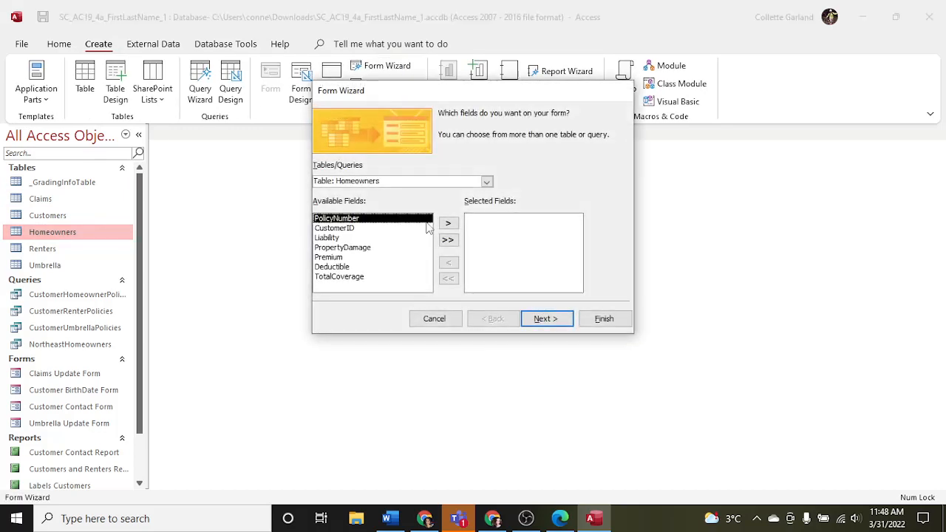
Read step 11a in Word and, in the Access Form Wizard, add the CustomerID and PolicyNumber fields in that order
left_click(387, 520)
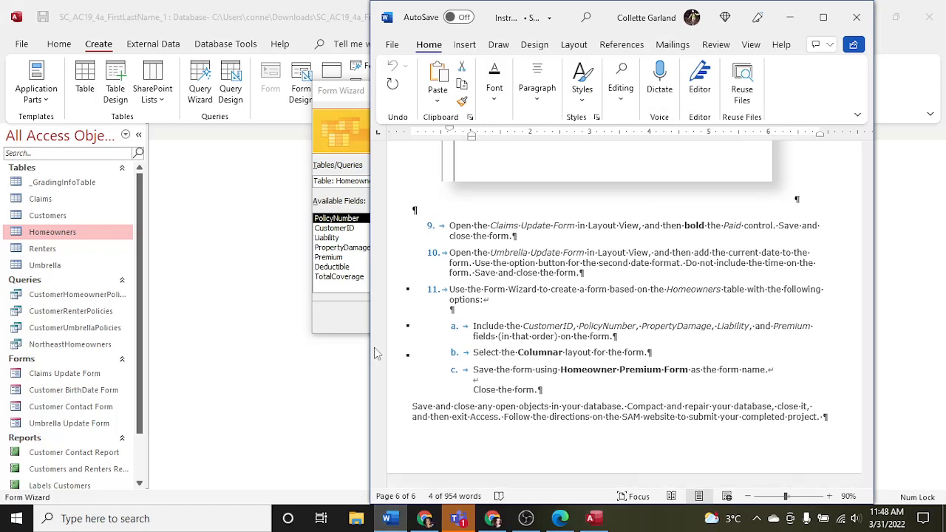
left_click(341, 312)
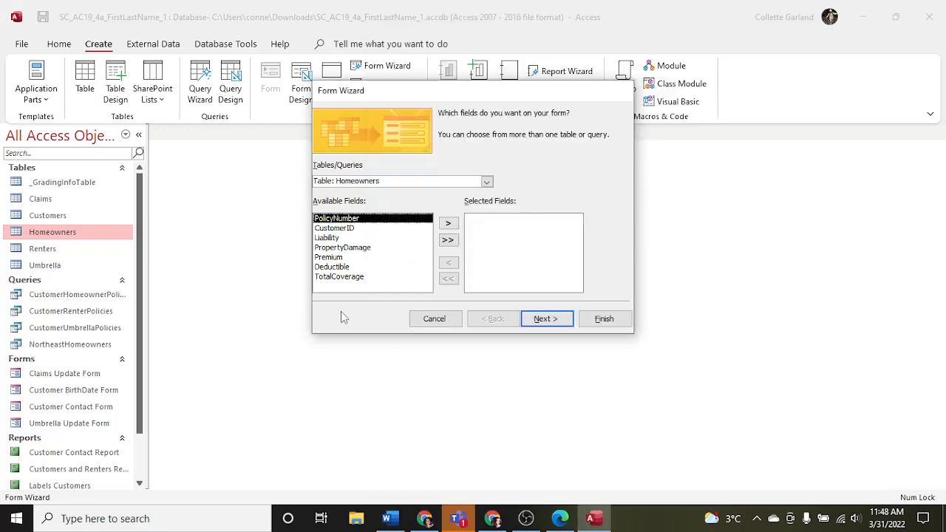
left_click(390, 228)
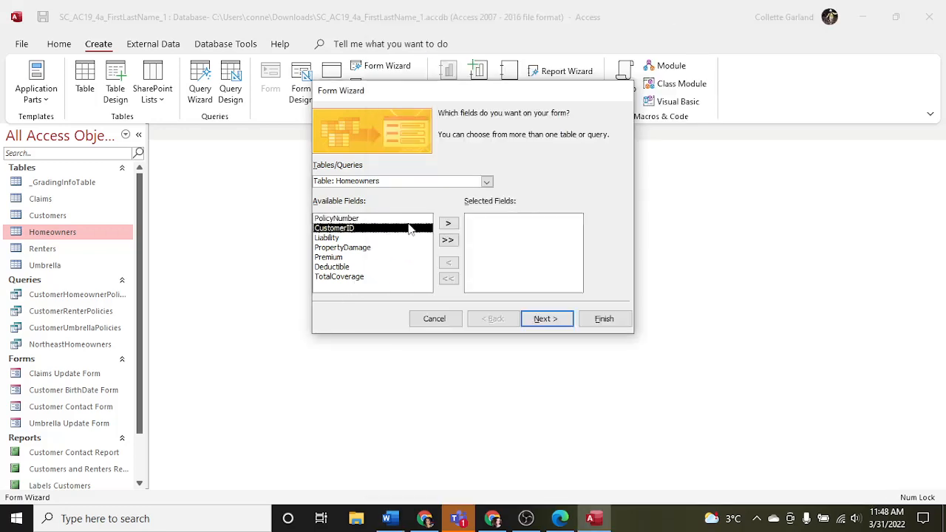
left_click(448, 223)
left_click(427, 220)
left_click(447, 223)
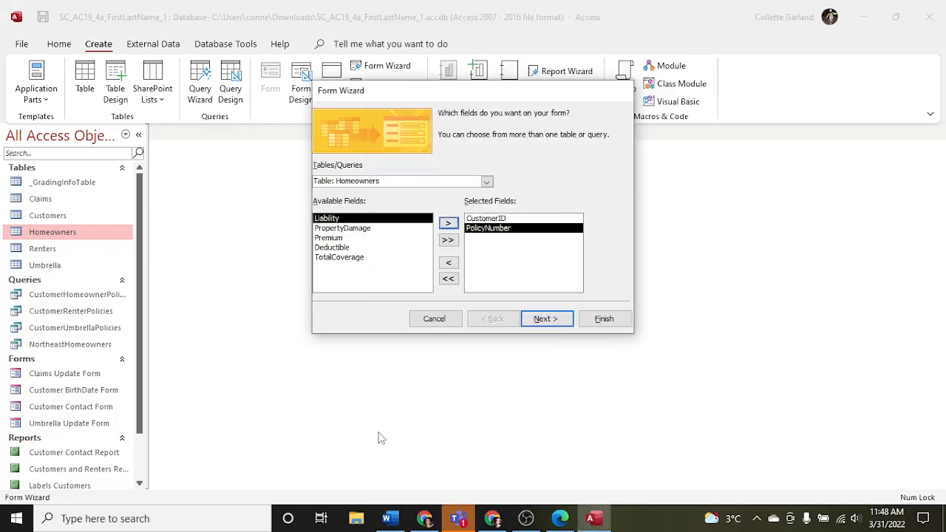
Checking the field order in Word, add PropertyDamage, Liability and Premium to the wizard's selected fields in Access
left_click(388, 518)
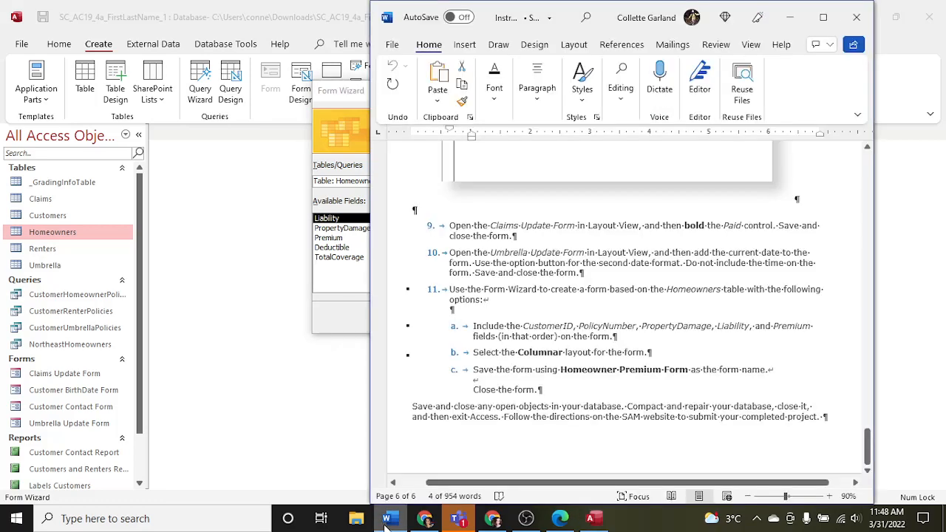
left_click(342, 318)
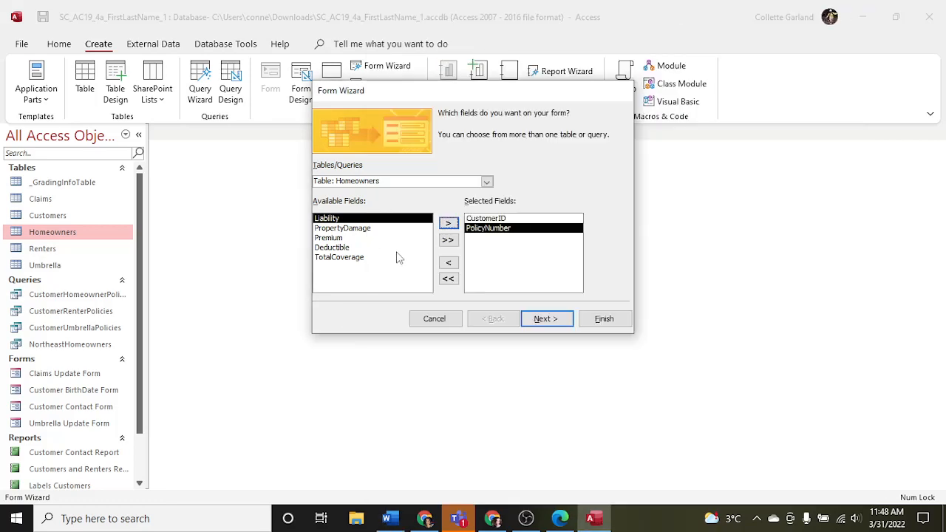
left_click(388, 228)
left_click(447, 223)
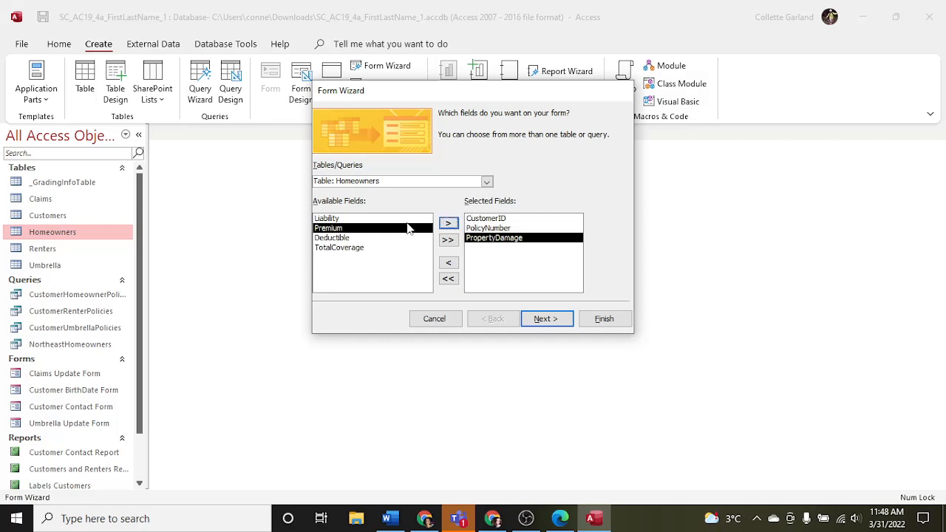
left_click(401, 219)
left_click(447, 224)
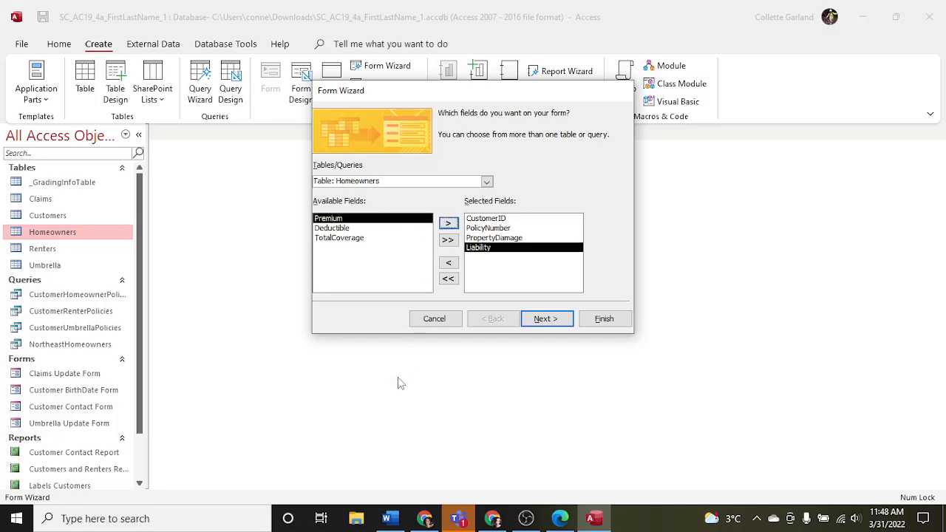
left_click(388, 519)
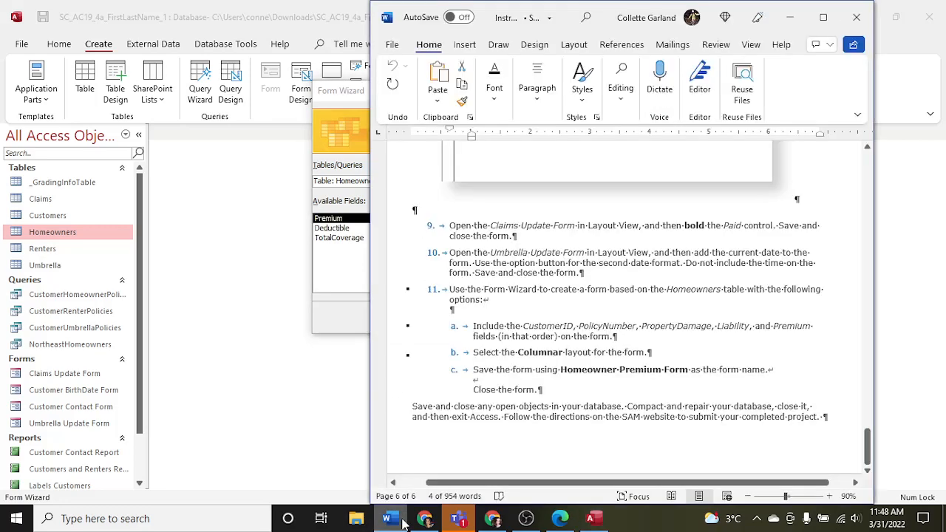
left_click(401, 520)
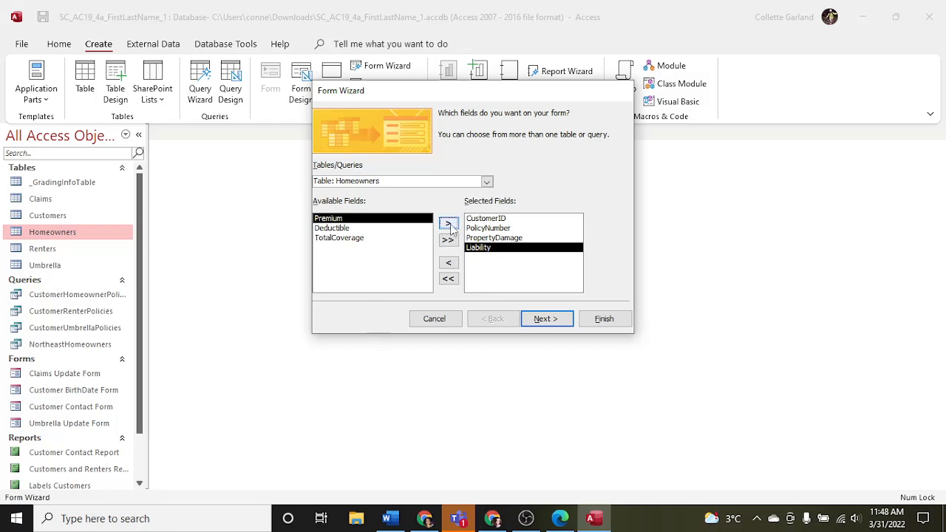
left_click(449, 224)
Check steps 11b and 11c in Word and, in Access, finish the wizard with the Columnar layout and the title Homeowner Premium Form
left_click(388, 519)
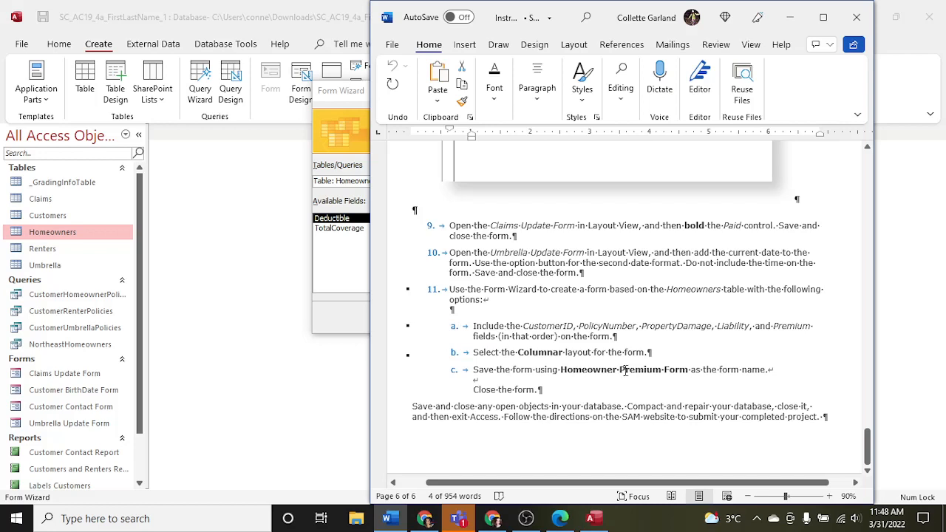
left_click_drag(688, 370, 586, 377)
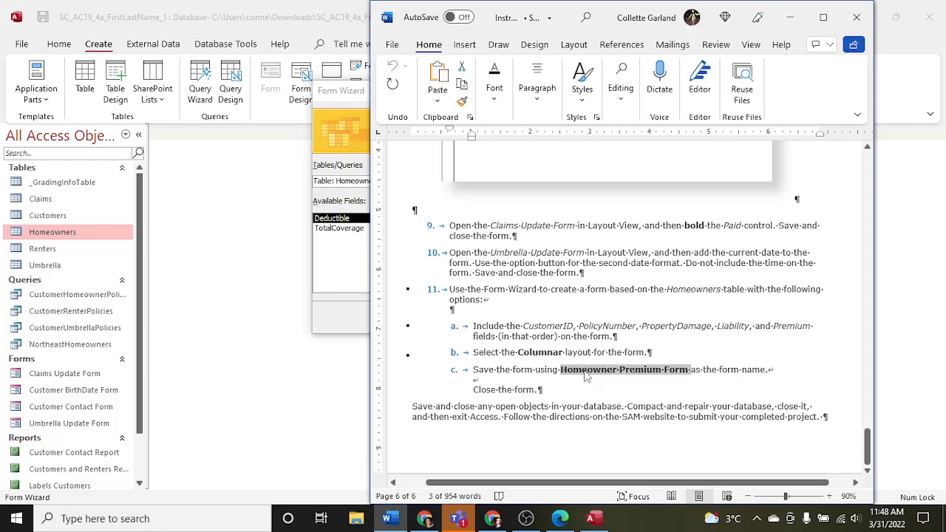
left_click(355, 325)
left_click(547, 319)
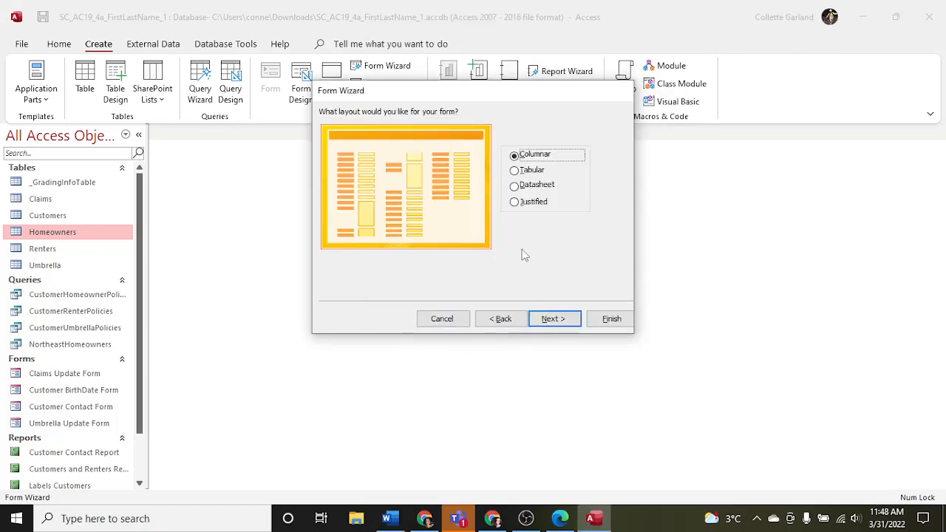
left_click(547, 319)
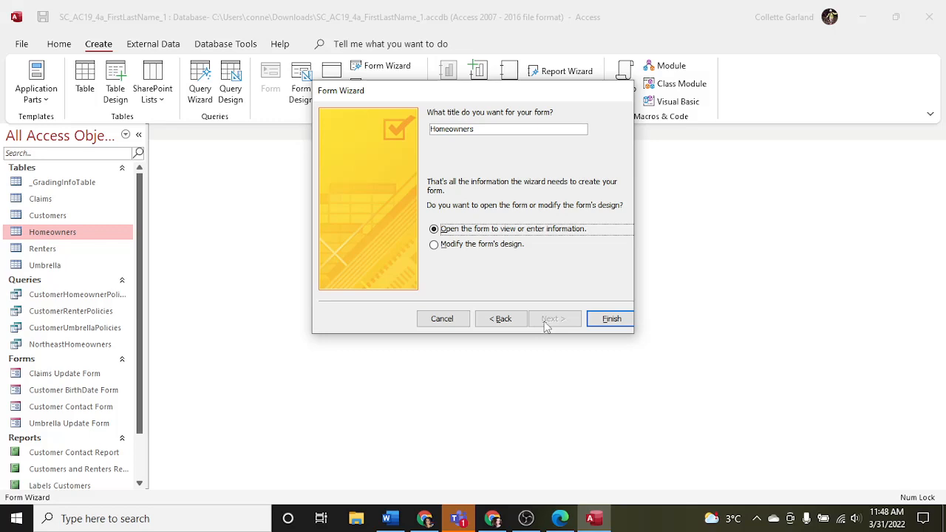
double_click(474, 129)
type("Homeowner Premium Form")
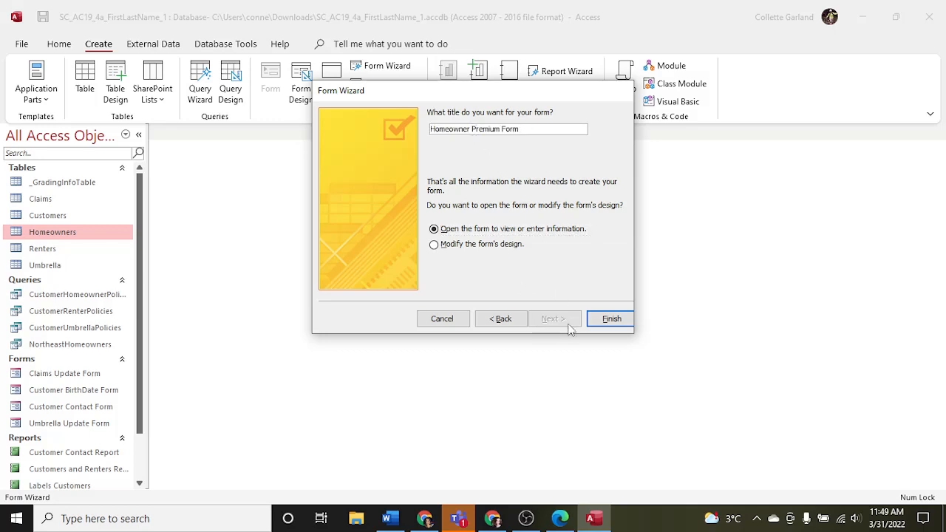
left_click(597, 323)
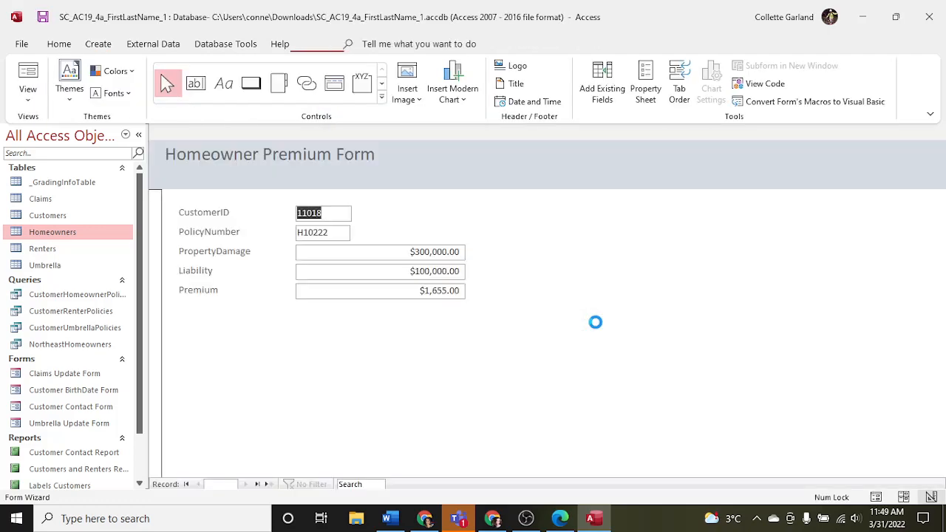
Recheck the end of step 11 in Word, minimize Word, and save and close the Homeowner Premium Form in Access
left_click(396, 518)
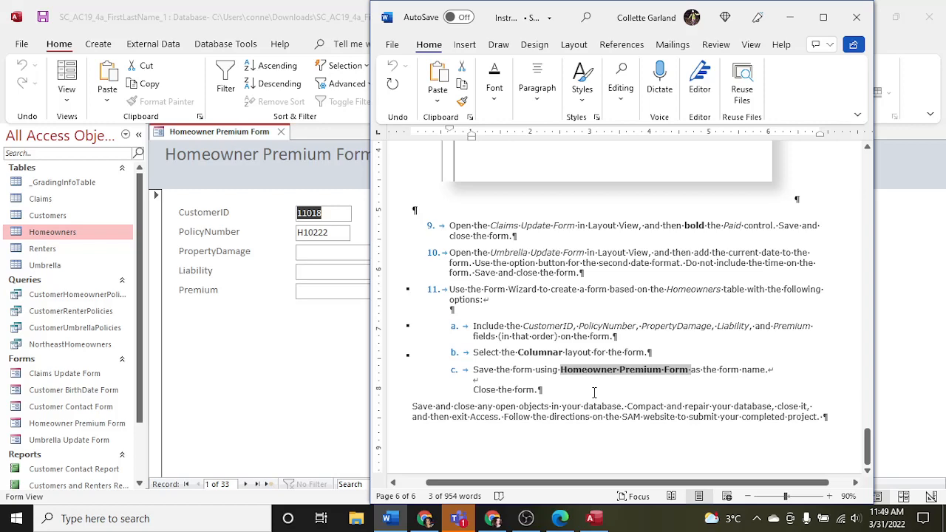
left_click(789, 17)
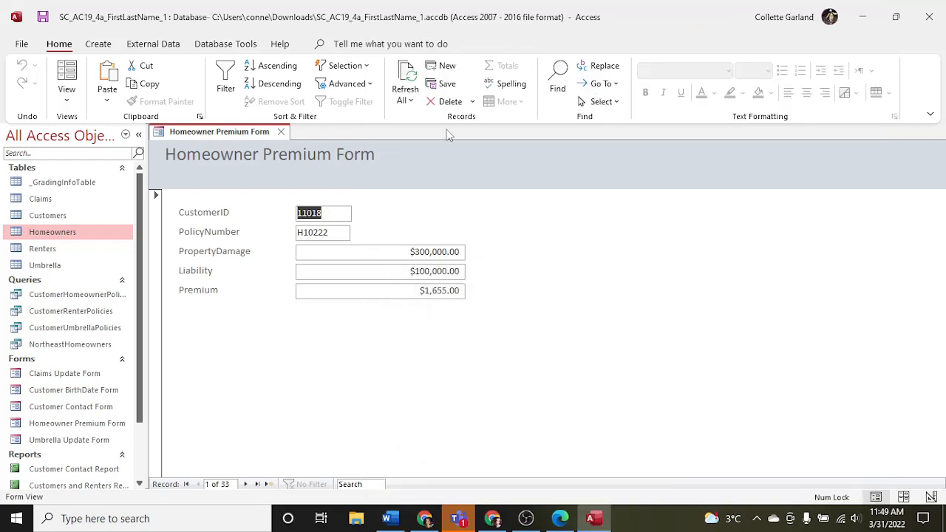
right_click(220, 134)
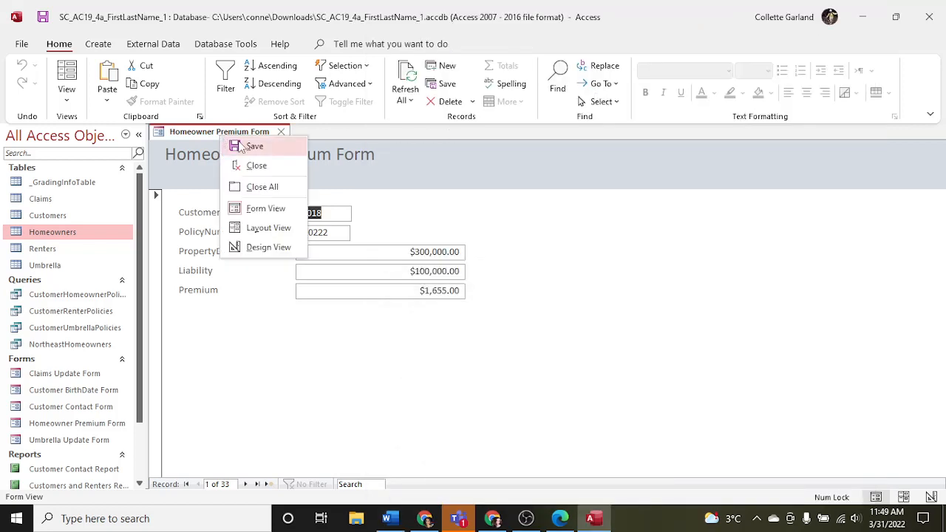
left_click(252, 146)
left_click(281, 131)
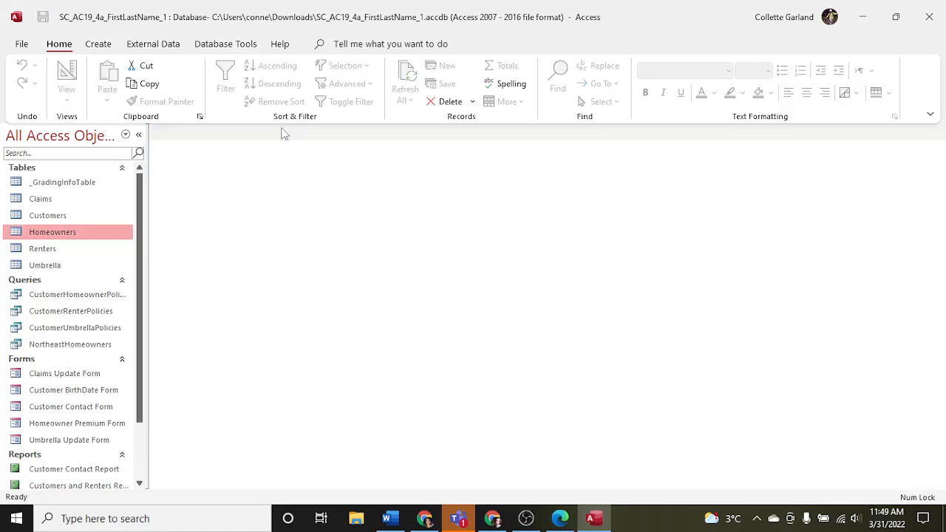